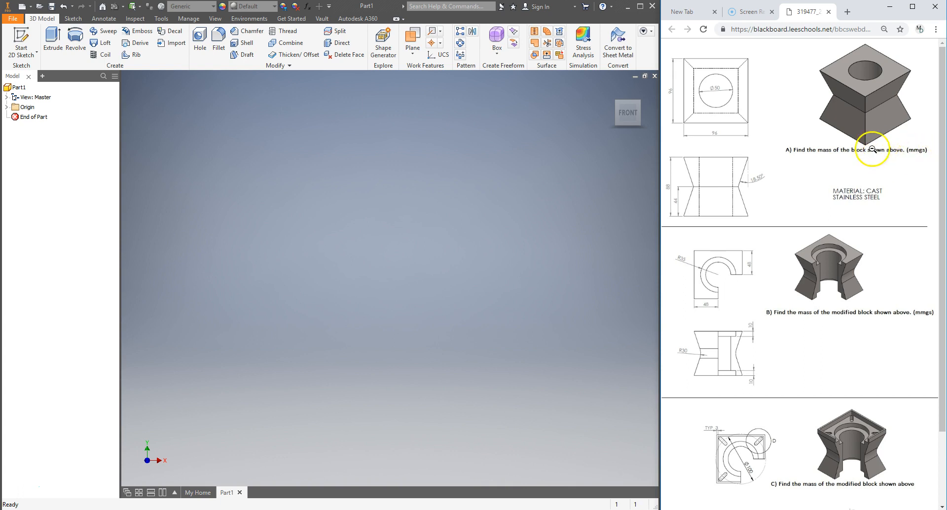
Set the document's length units to millimeter and apply the settings
click(161, 19)
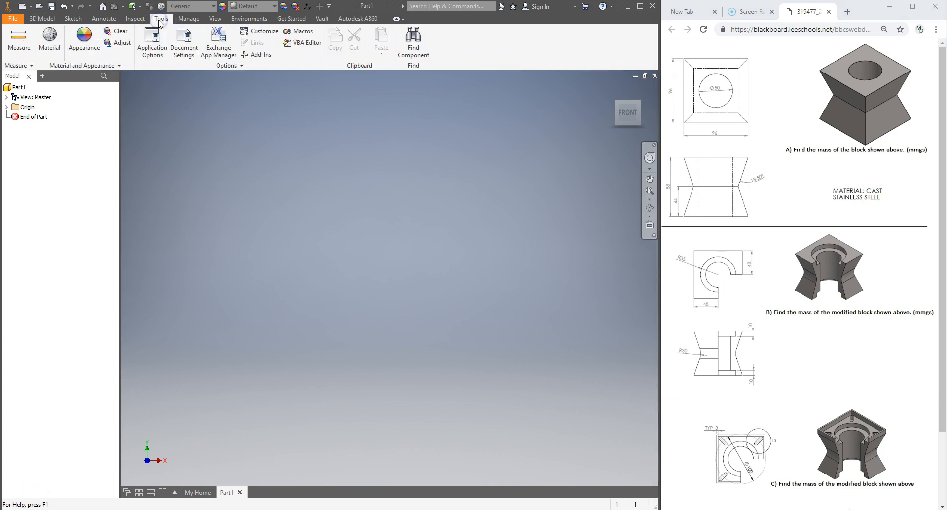
click(183, 38)
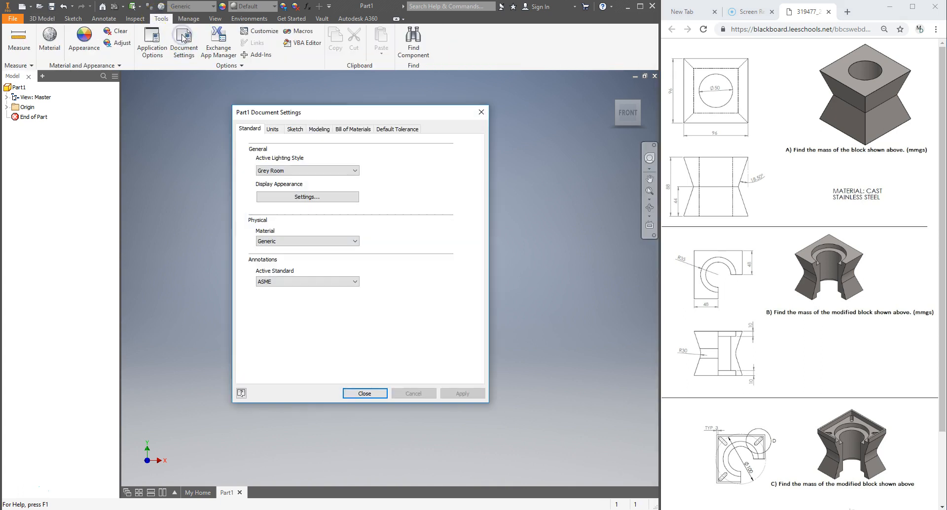
click(283, 131)
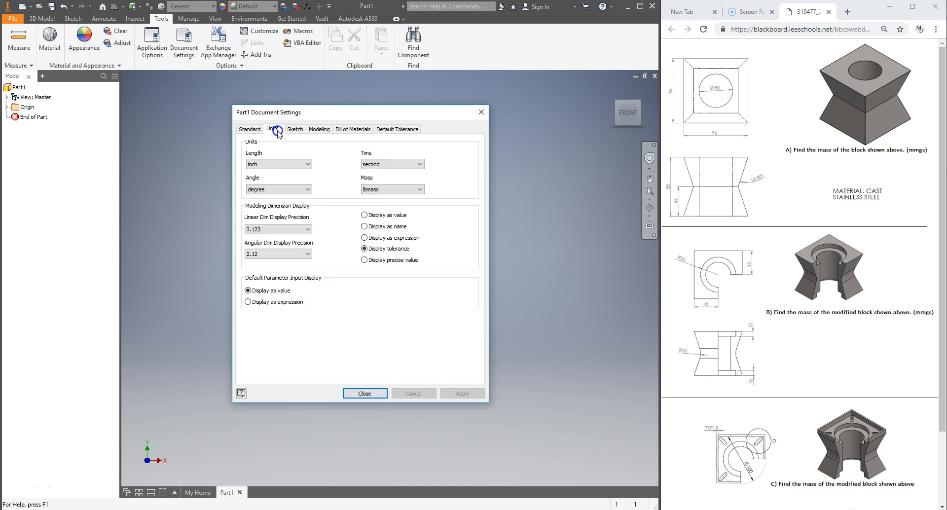
click(294, 164)
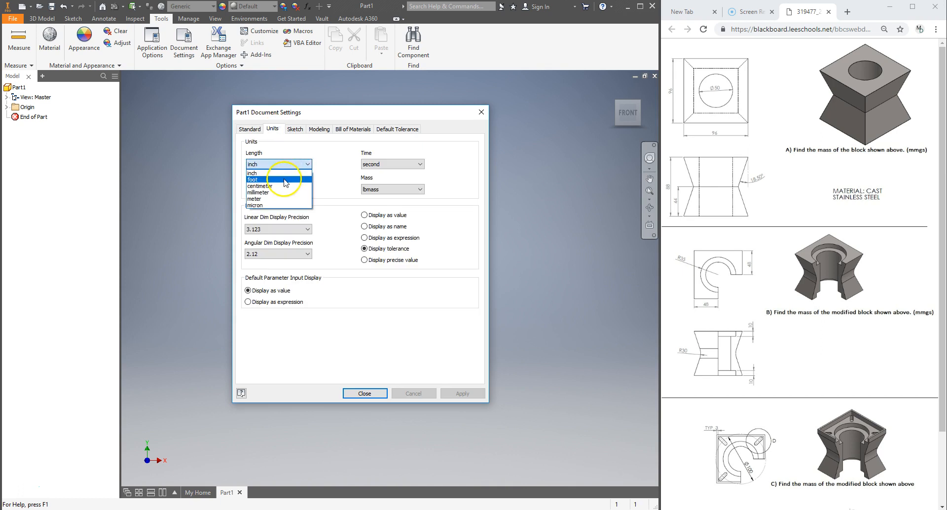
click(258, 193)
click(449, 393)
click(359, 393)
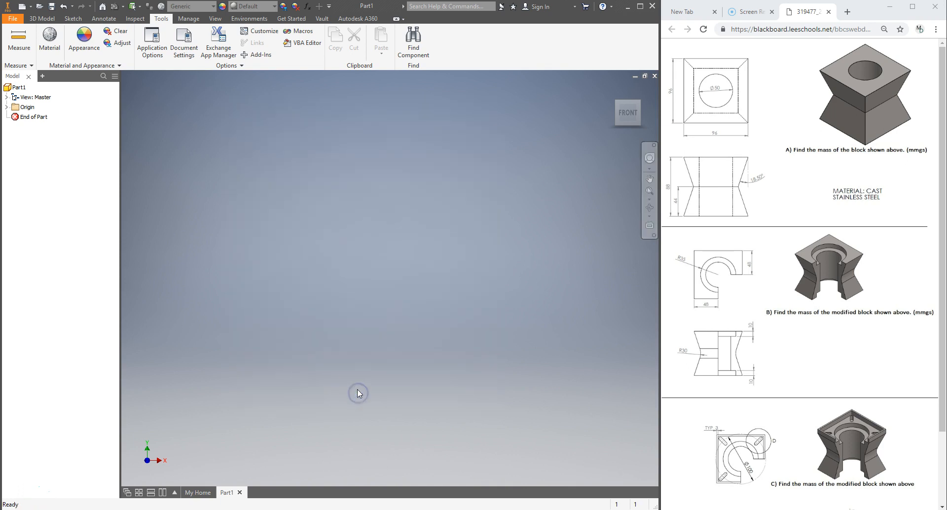
Start a new 2D sketch on the XY Plane
click(44, 18)
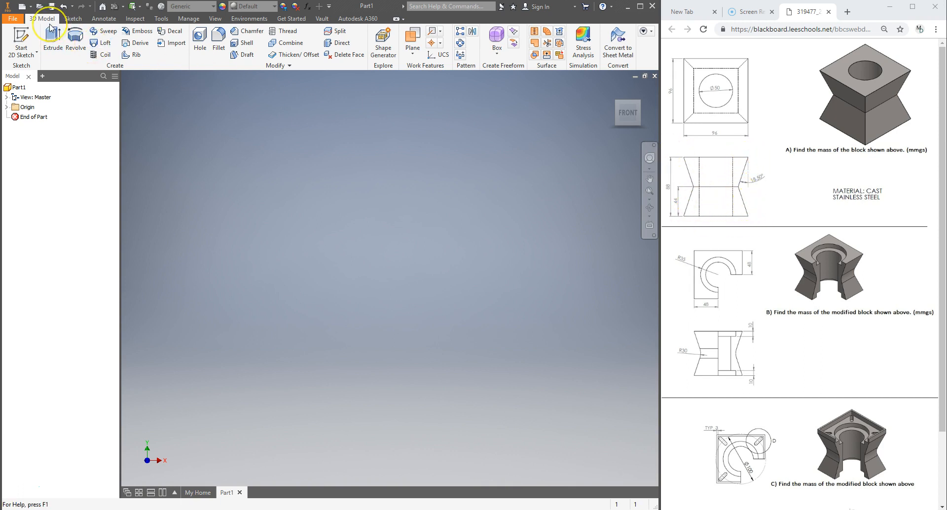
click(21, 39)
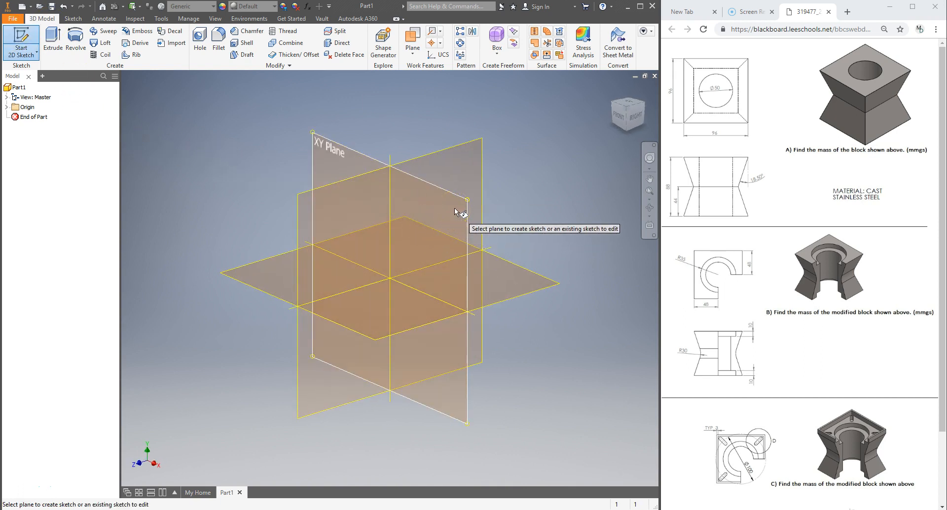
click(455, 211)
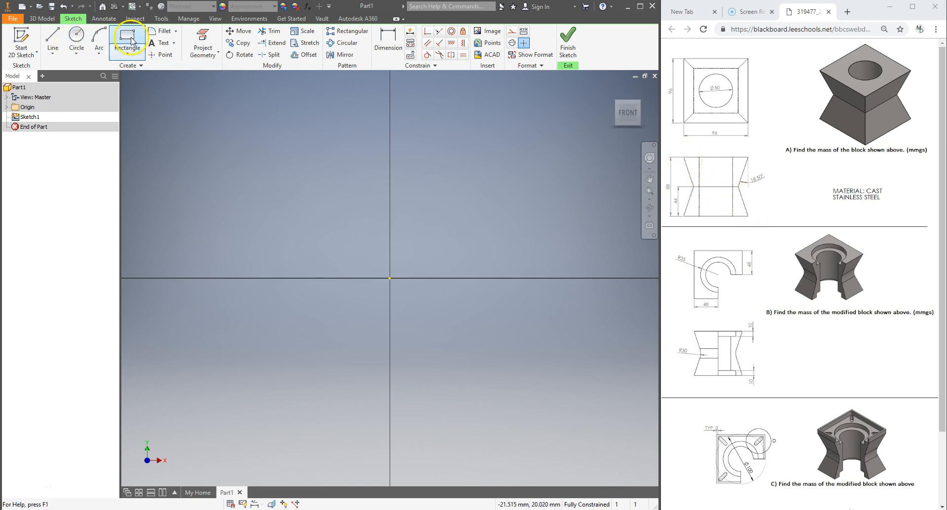
Sketch a two-point center rectangle at the origin, about 18.5 mm wide and 21.9 mm tall
click(132, 53)
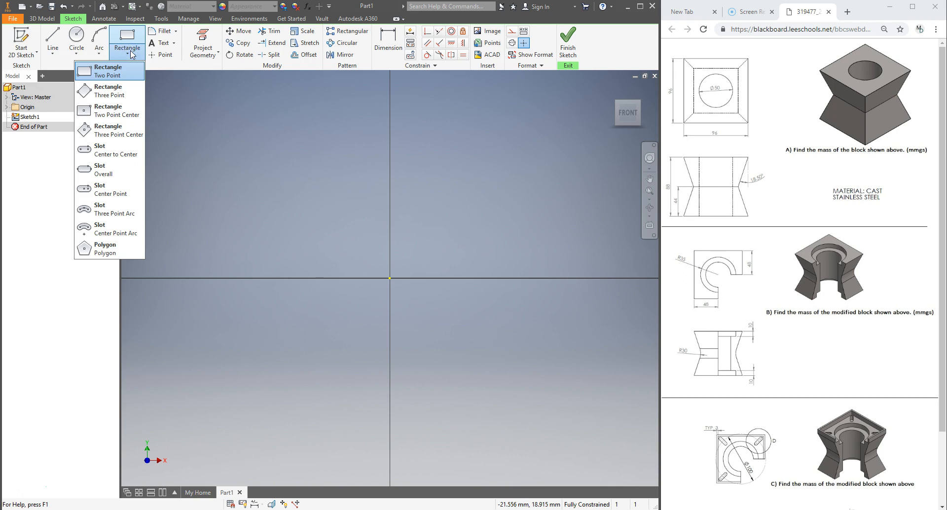
click(123, 110)
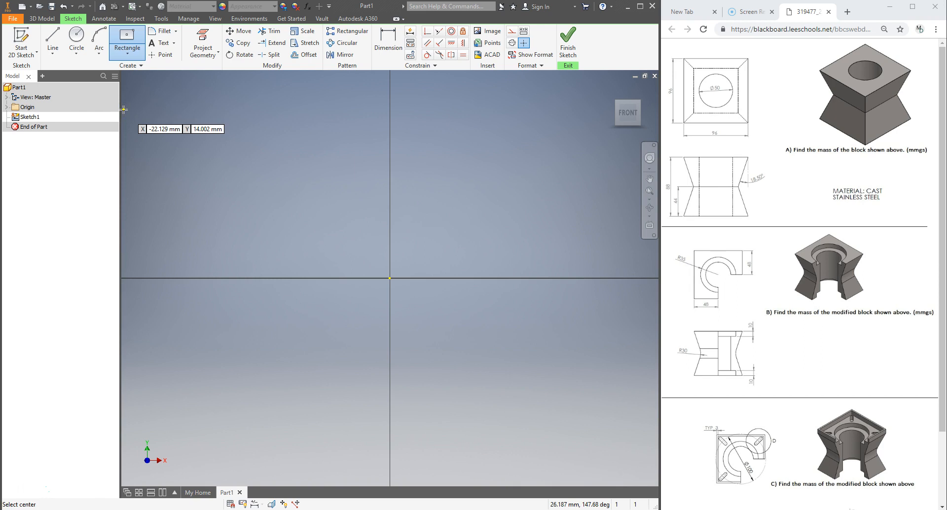
click(390, 278)
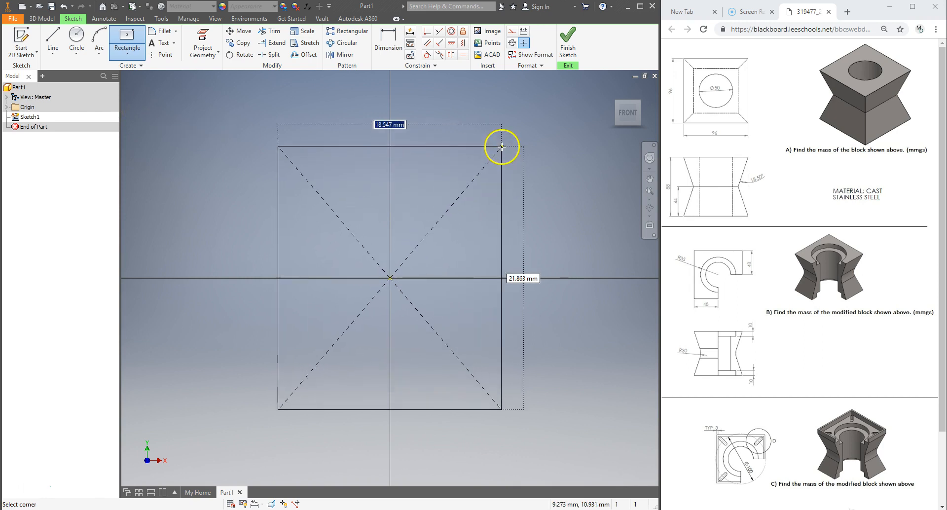
click(502, 146)
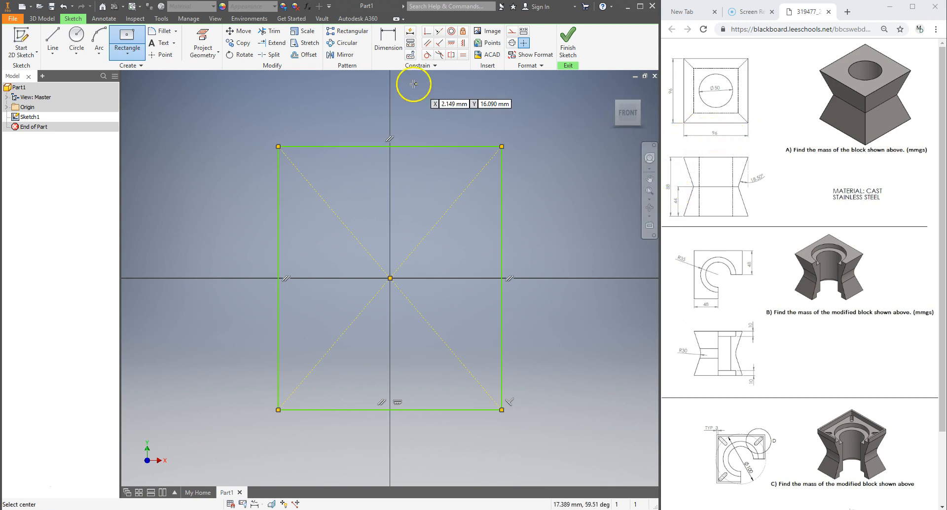
Dimension the rectangle's vertical left edge as 88 mm
click(389, 39)
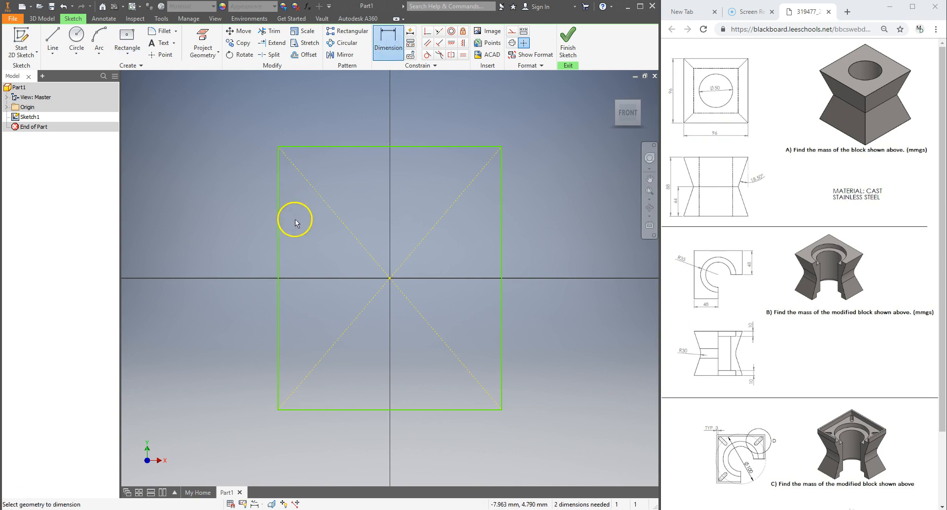
click(280, 240)
click(229, 248)
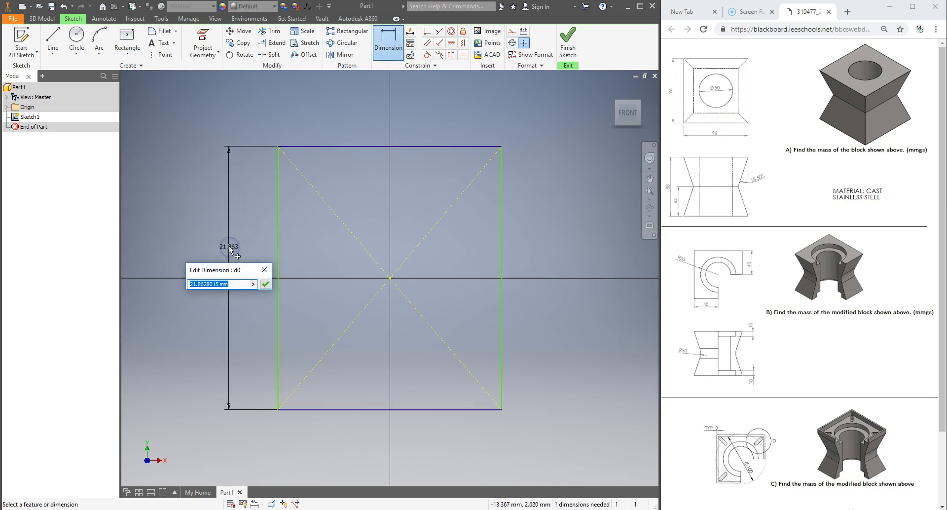
key(Return)
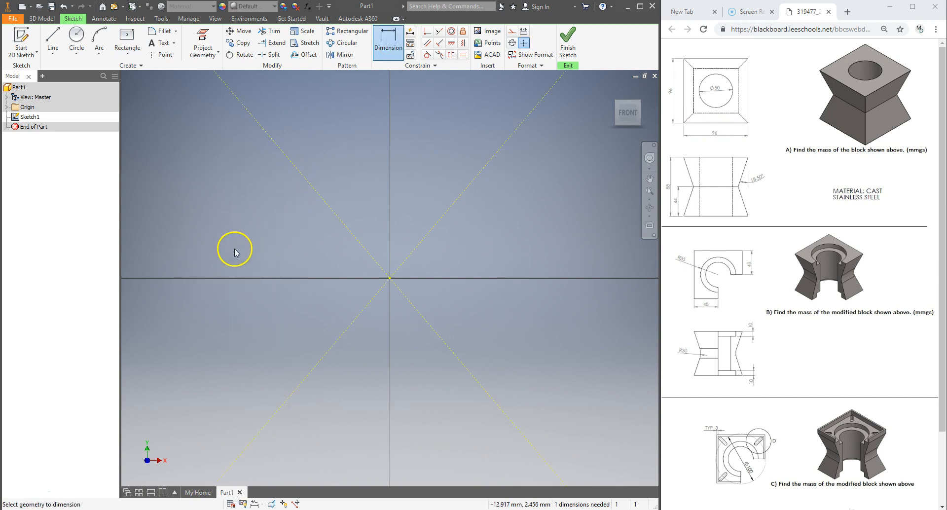
Dimension the rectangle's top edge width as 96 mm
scroll(368, 280, up, 5)
scroll(369, 281, down, 5)
scroll(386, 280, down, 1)
scroll(386, 281, down, 3)
click(417, 203)
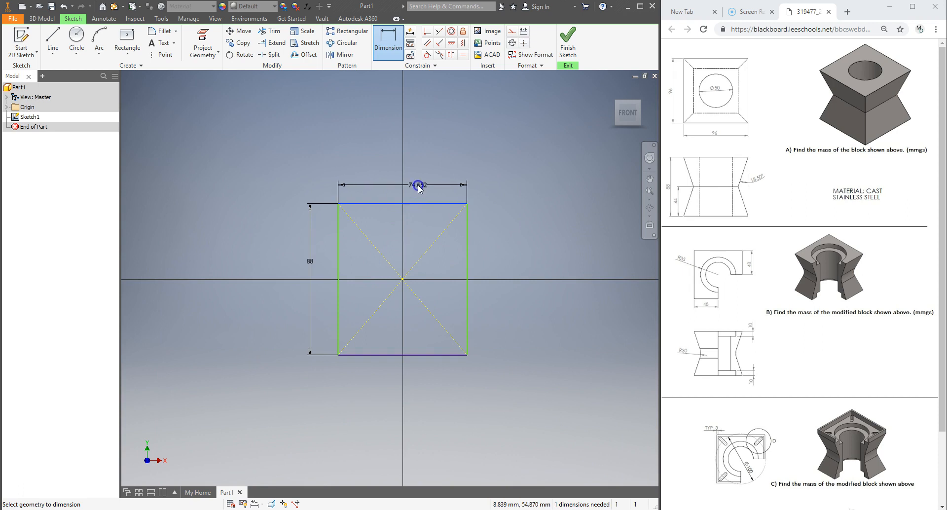
click(419, 187)
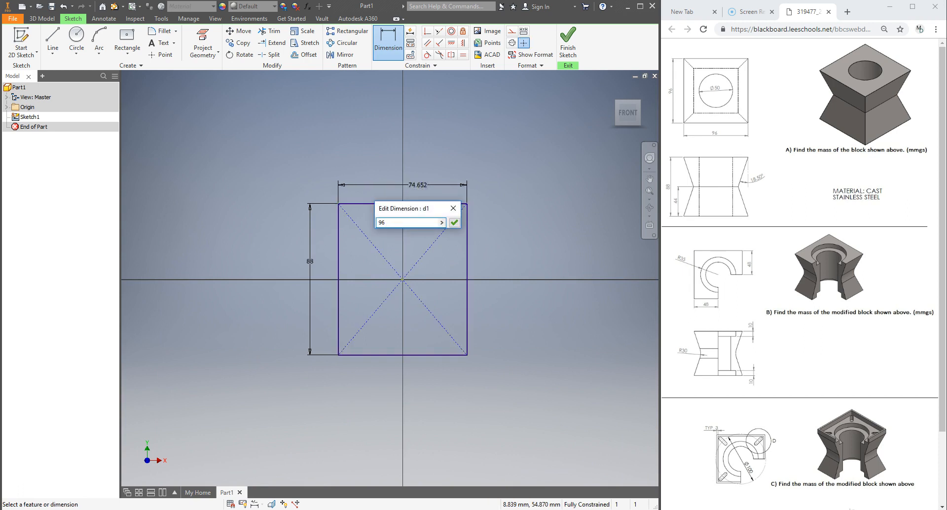
key(Return)
Draw two lines from the top-left corner inward to about mid-height and back to the bottom-left corner
scroll(396, 302, down, 2)
scroll(399, 303, up, 3)
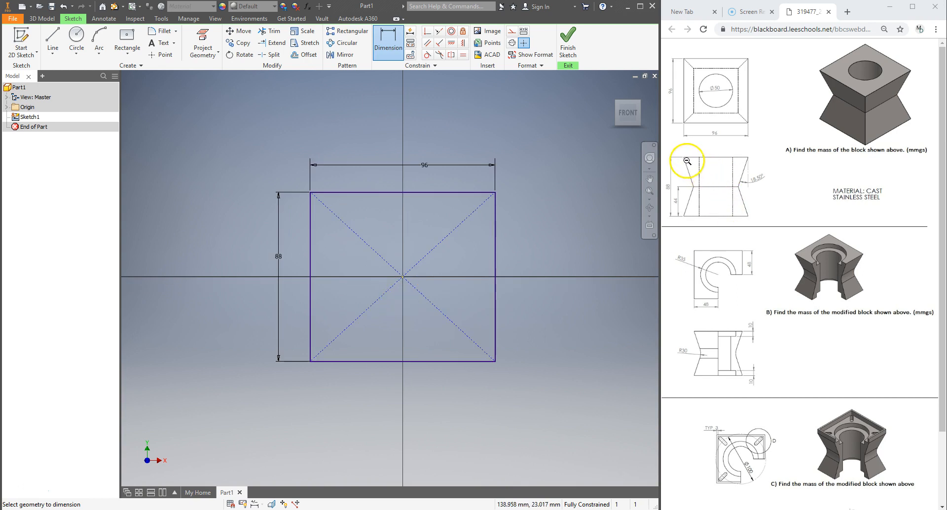
click(52, 38)
scroll(395, 269, down, 2)
scroll(395, 268, up, 3)
click(299, 184)
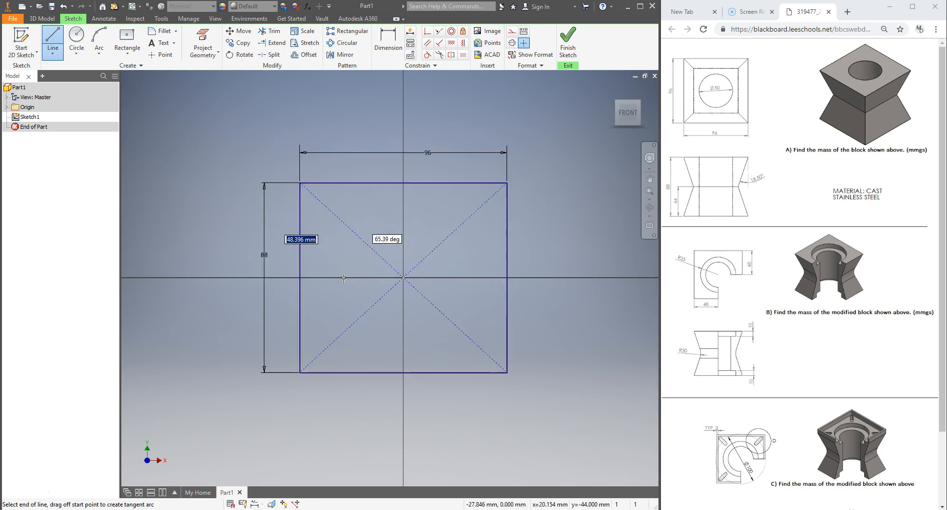
click(344, 278)
click(300, 373)
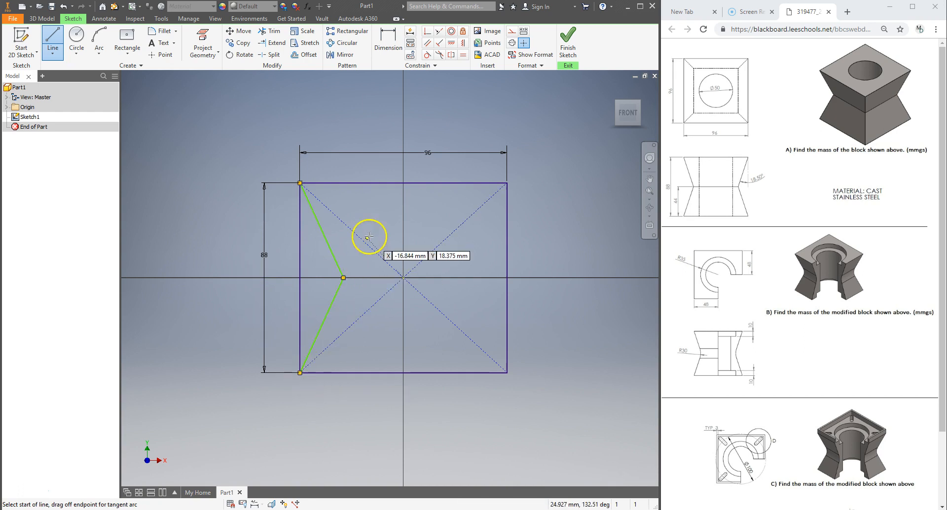
Draw a matching V of lines from the top-right corner inward and back to the bottom-right corner
click(506, 184)
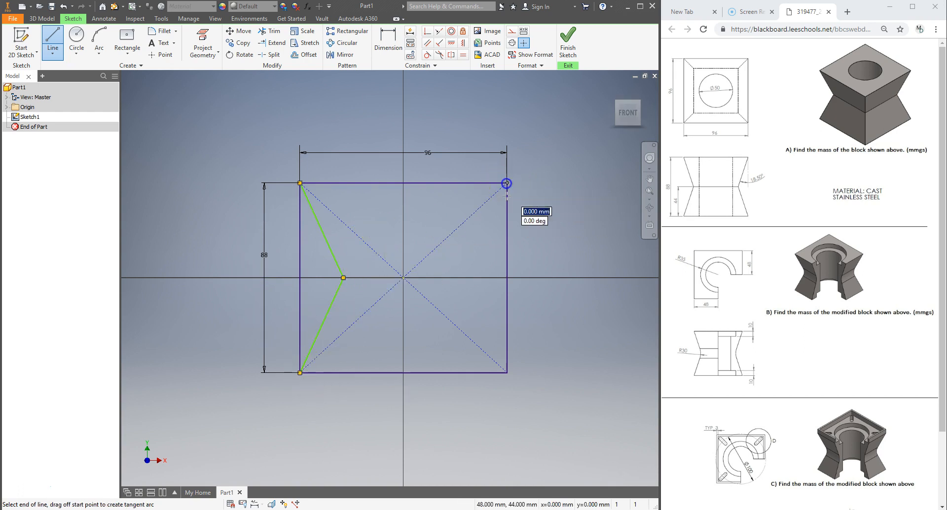
click(476, 278)
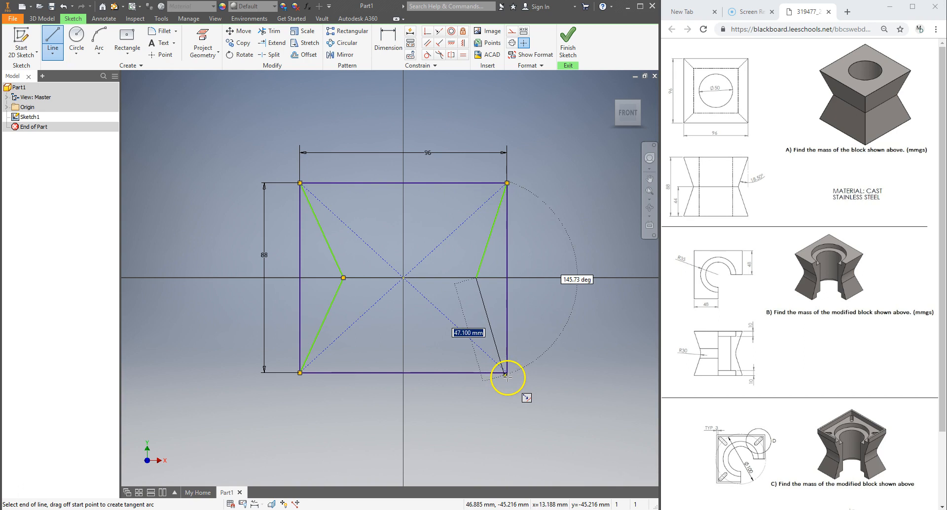
double_click(507, 373)
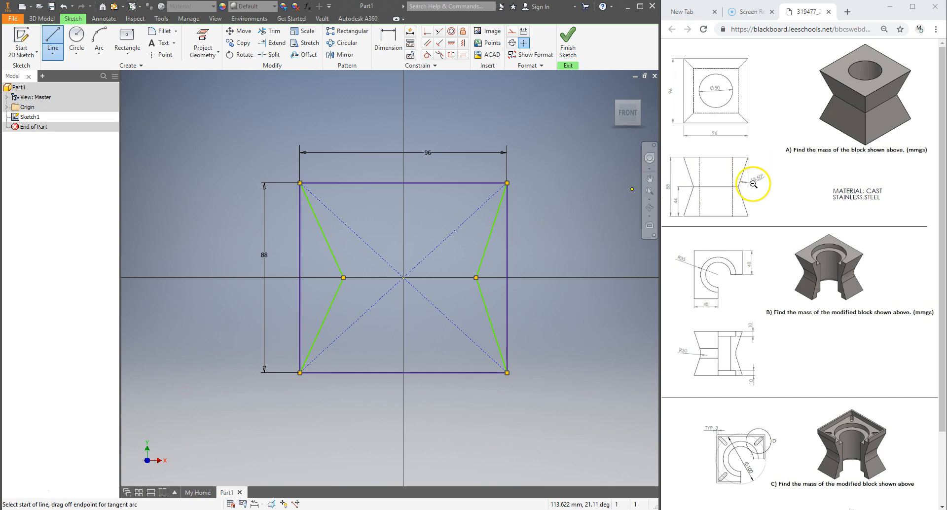
Dimension the angle between the upper right slanted line and the right edge as 18.5°
click(390, 42)
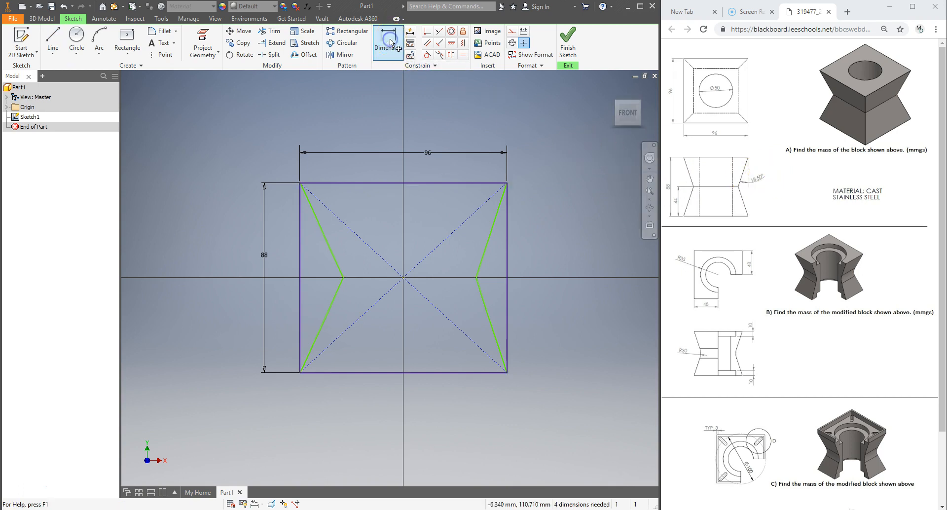
click(496, 229)
click(508, 237)
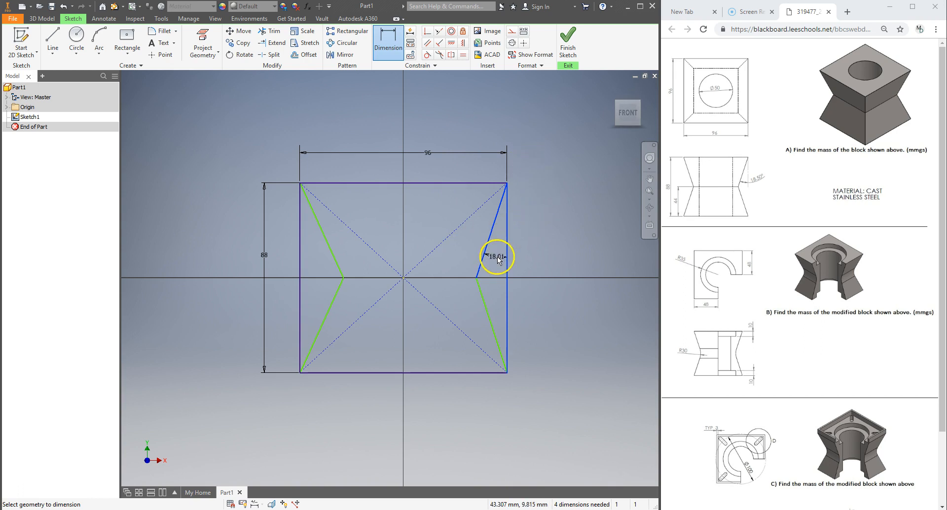
click(499, 259)
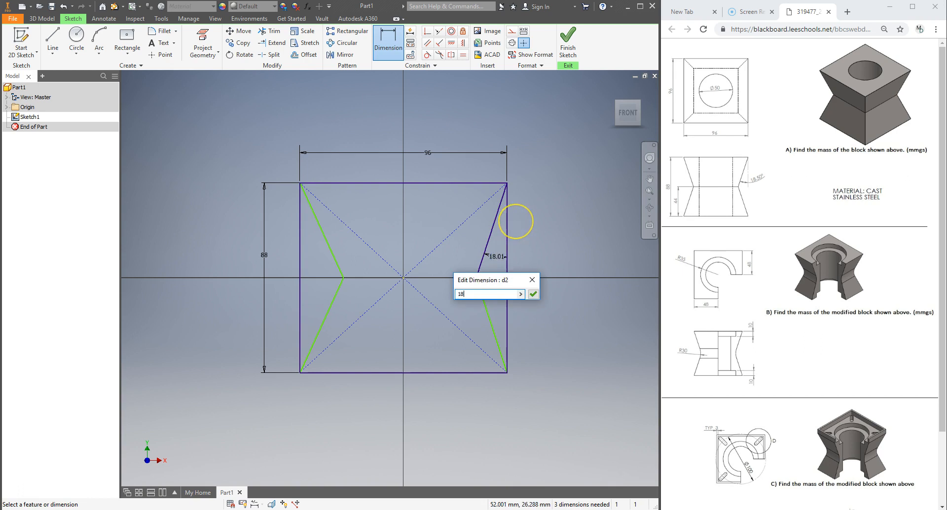
key(Return)
Dimension the angle between the lower right slanted line and the right edge as 18.5°
click(508, 305)
click(483, 306)
click(498, 301)
key(Return)
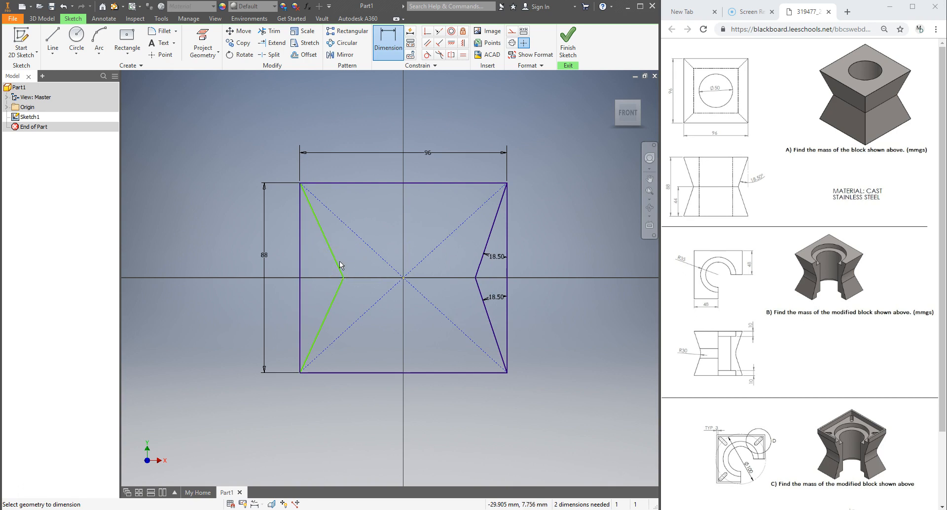
Apply Equal constraints making the left slanted lines equal to the right slanted lines
click(464, 58)
click(491, 226)
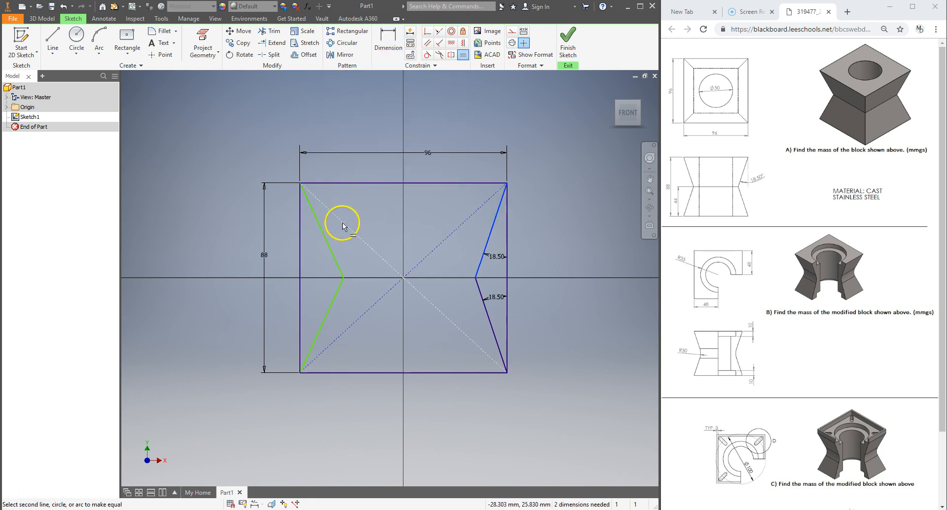
click(327, 246)
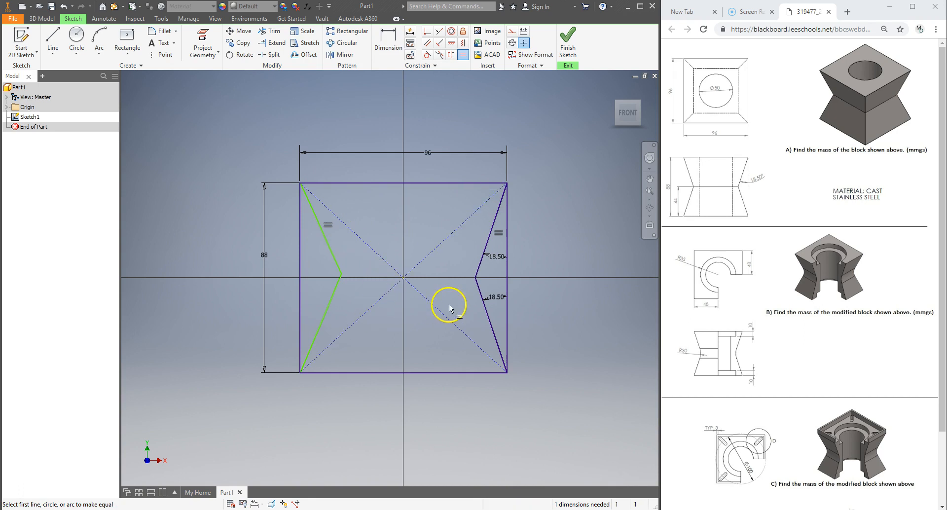
click(330, 253)
click(335, 291)
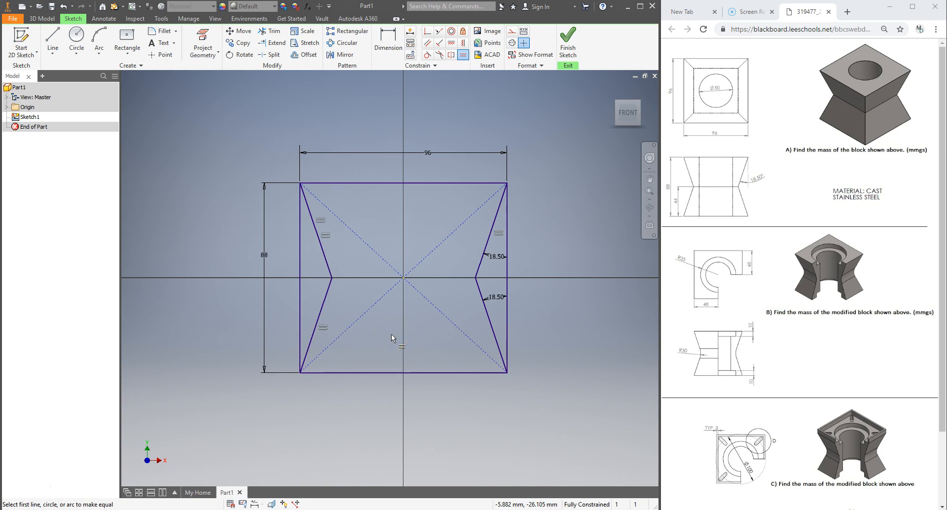
click(433, 183)
click(388, 39)
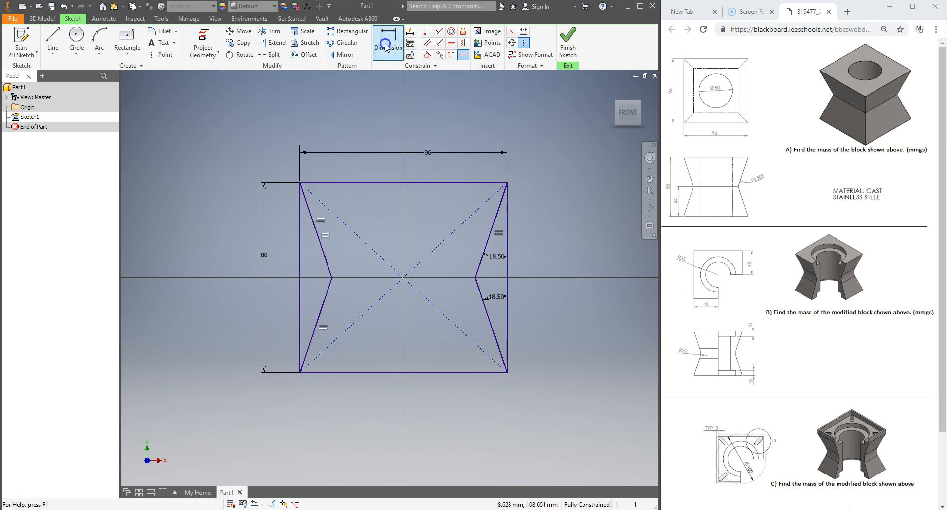
click(328, 243)
click(301, 253)
click(309, 260)
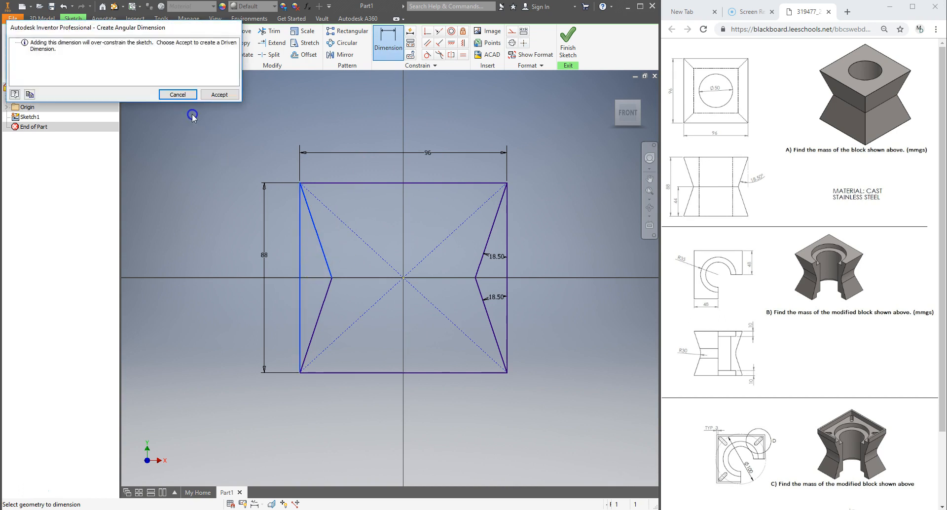
click(178, 95)
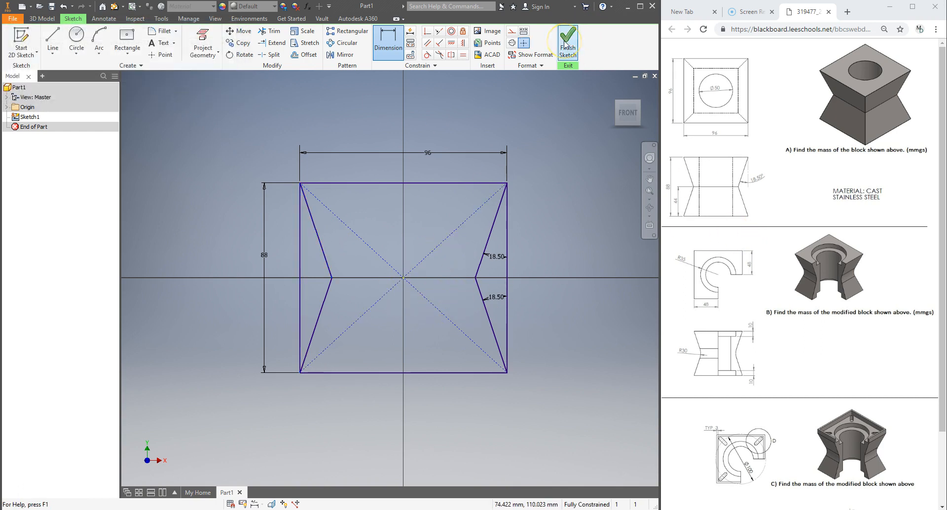
Finish the sketch and extrude the block profile 96 mm symmetrically
click(567, 43)
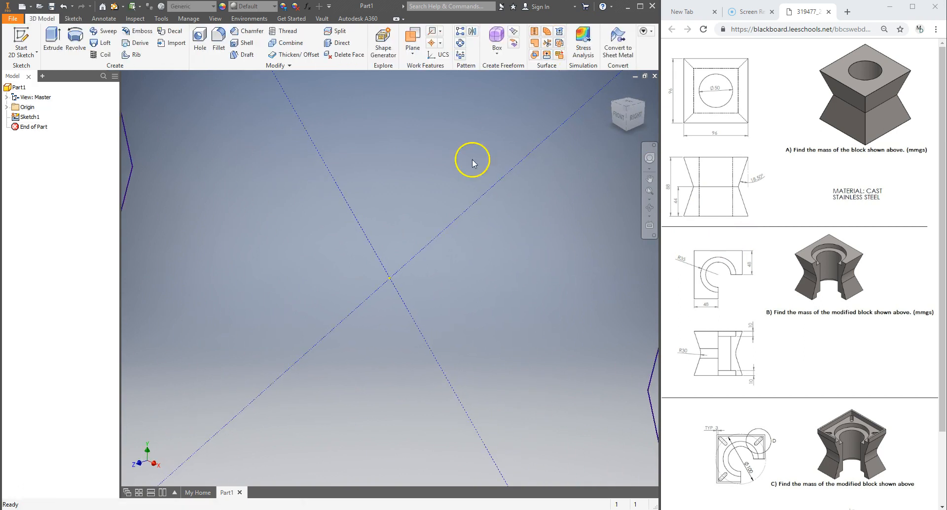
click(51, 35)
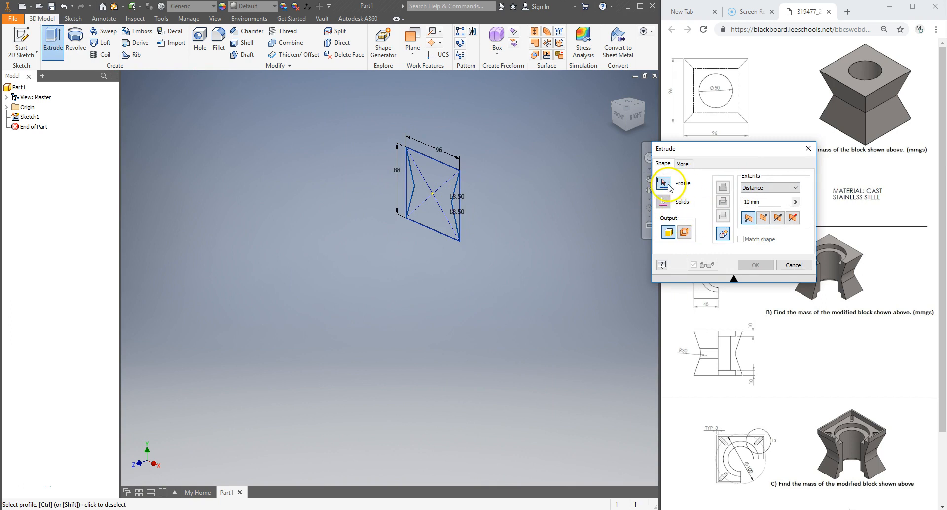
click(437, 175)
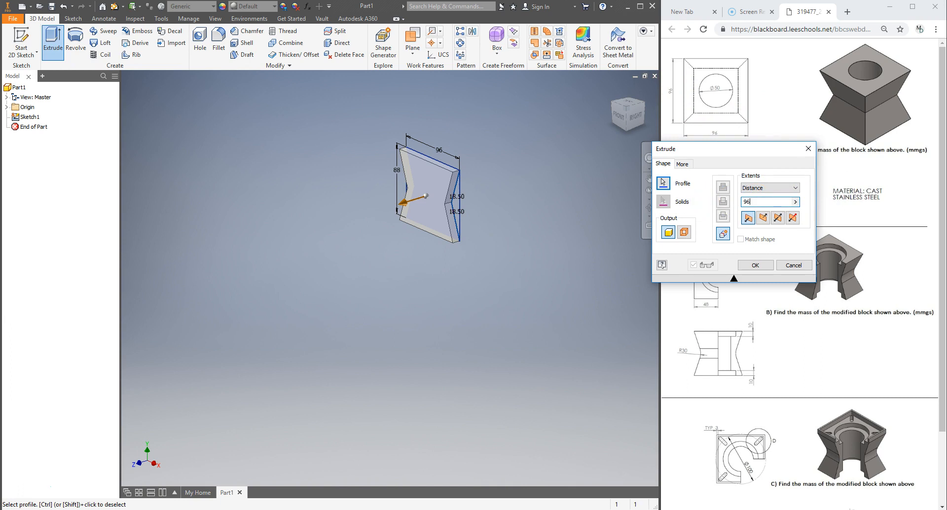
click(718, 199)
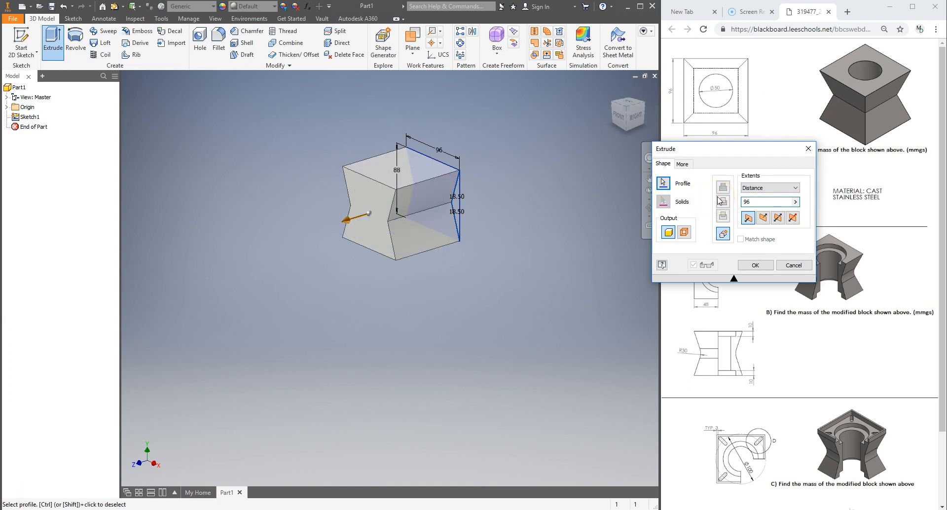
click(779, 218)
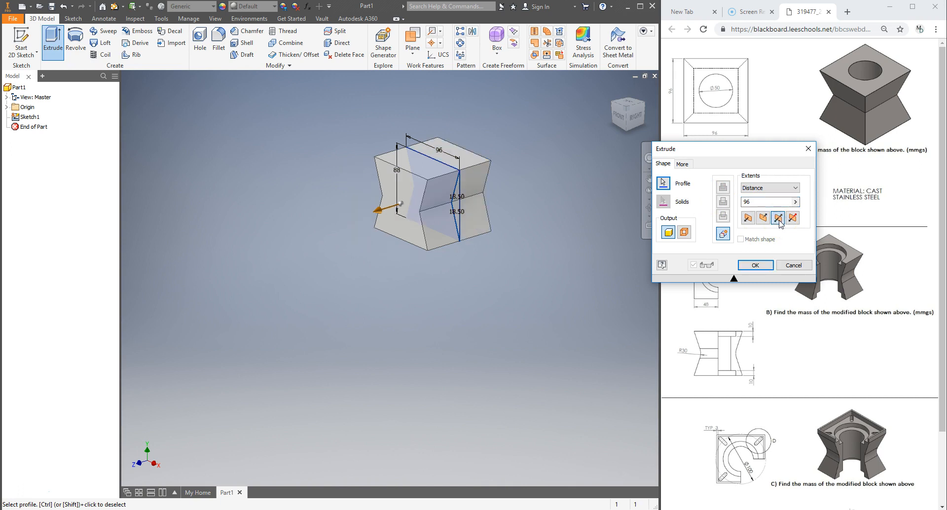
click(755, 265)
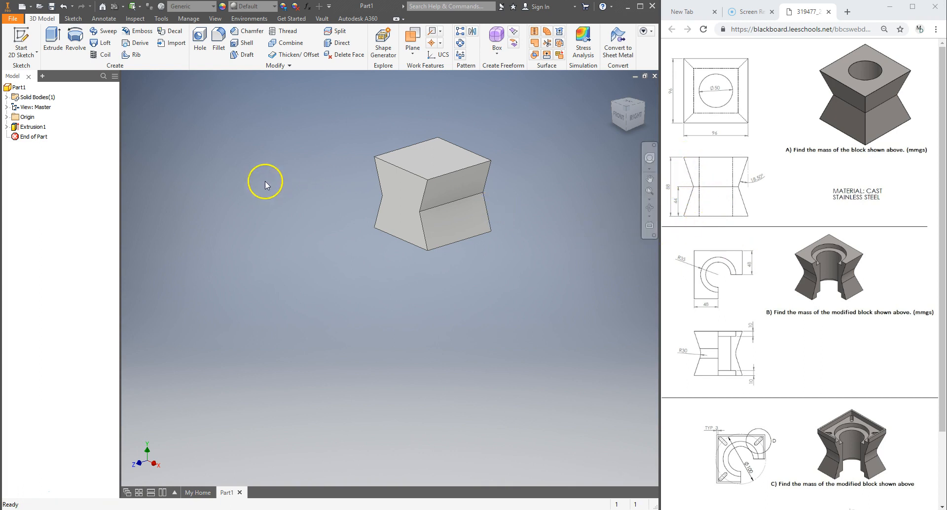
Start a new 2D sketch on the origin YZ plane
click(6, 117)
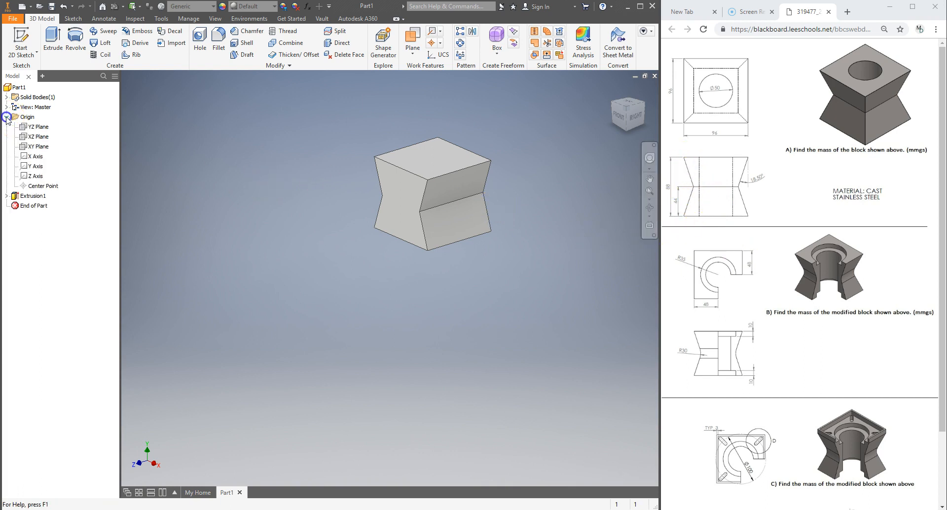
click(35, 130)
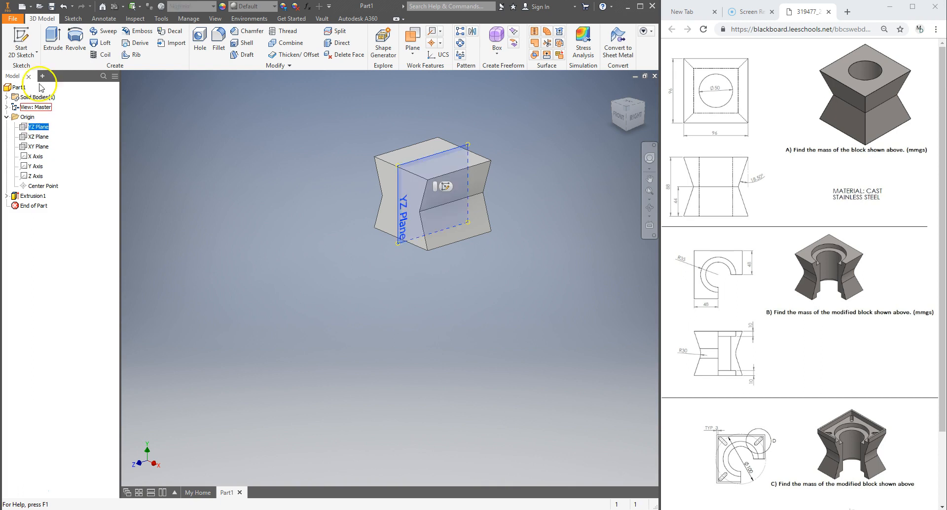
click(23, 36)
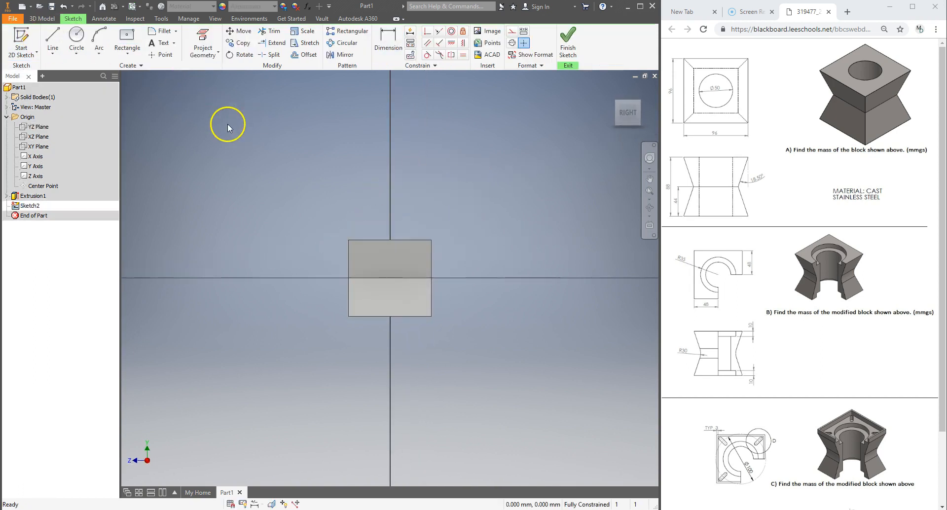
Draw a V of two lines on the left side, from one left corner inward to the middle and back to the other left corner
click(51, 39)
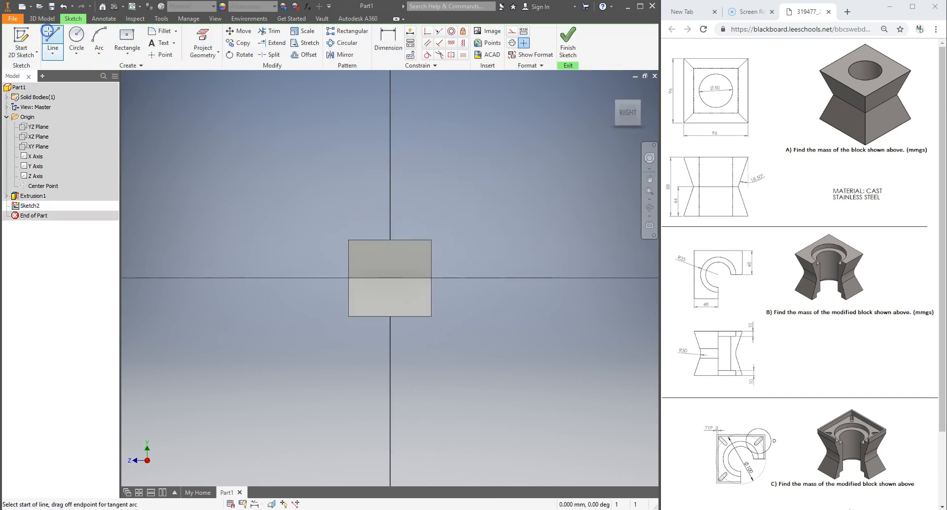
click(349, 239)
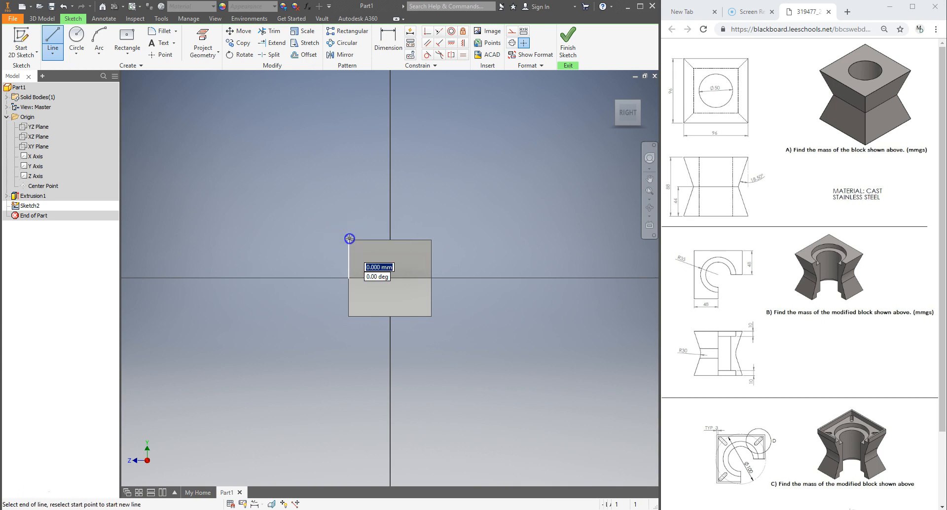
click(349, 316)
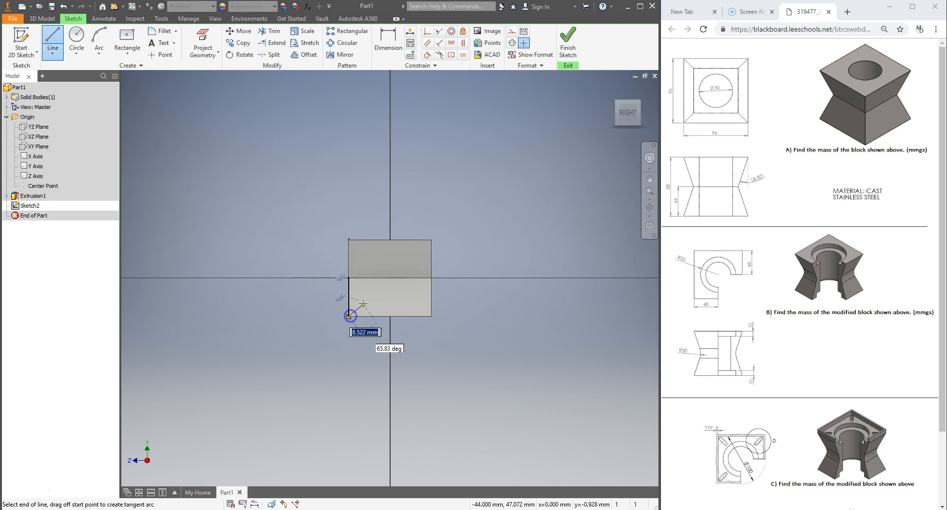
scroll(350, 306, up, 2)
scroll(353, 301, down, 3)
click(363, 275)
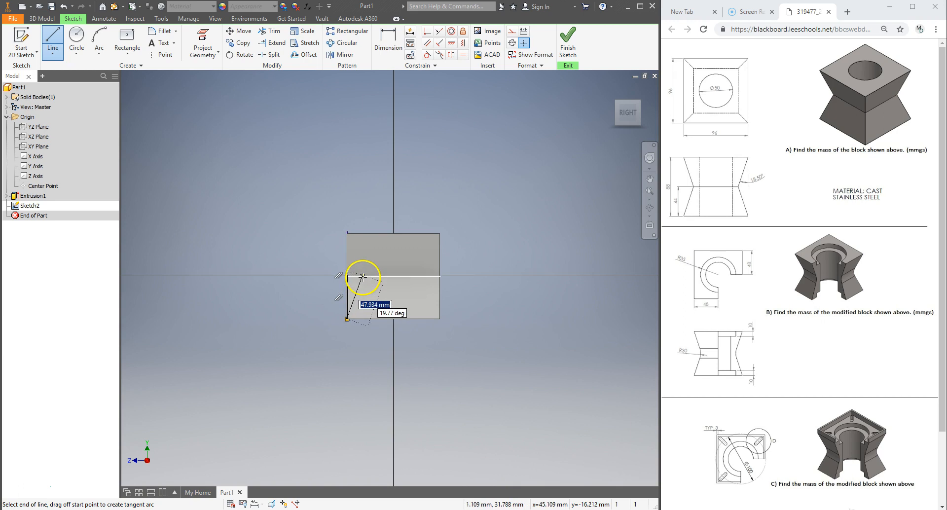
click(347, 234)
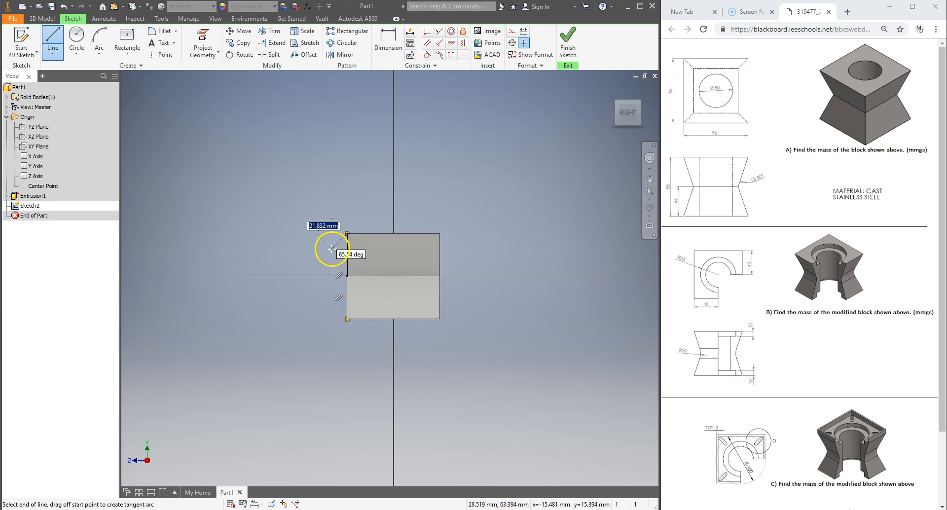
key(Escape)
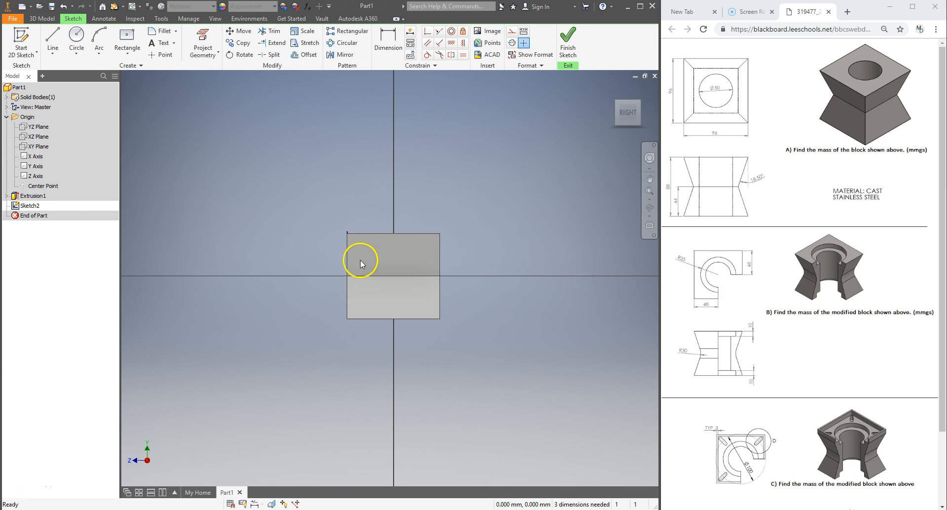
Dimension the angle between the upper left slanted line and the left edge as 18.5°
click(388, 42)
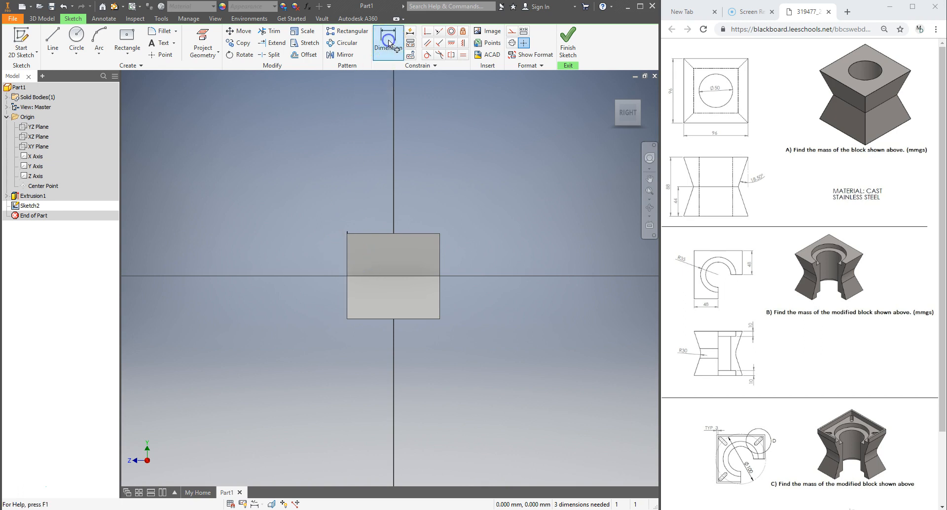
click(358, 256)
click(348, 260)
click(353, 267)
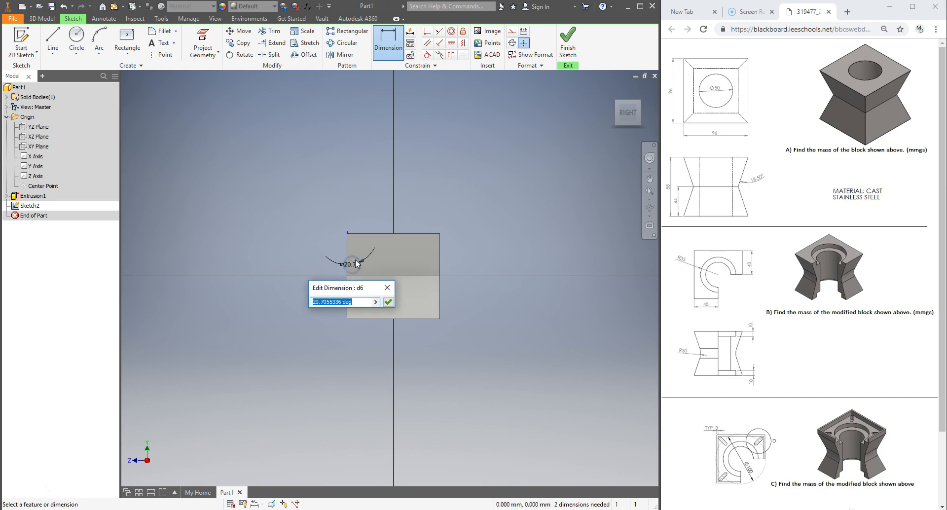
text(18.5)
key(Return)
Dimension the angle between the lower left slanted line and the left edge as 18.5°
click(348, 287)
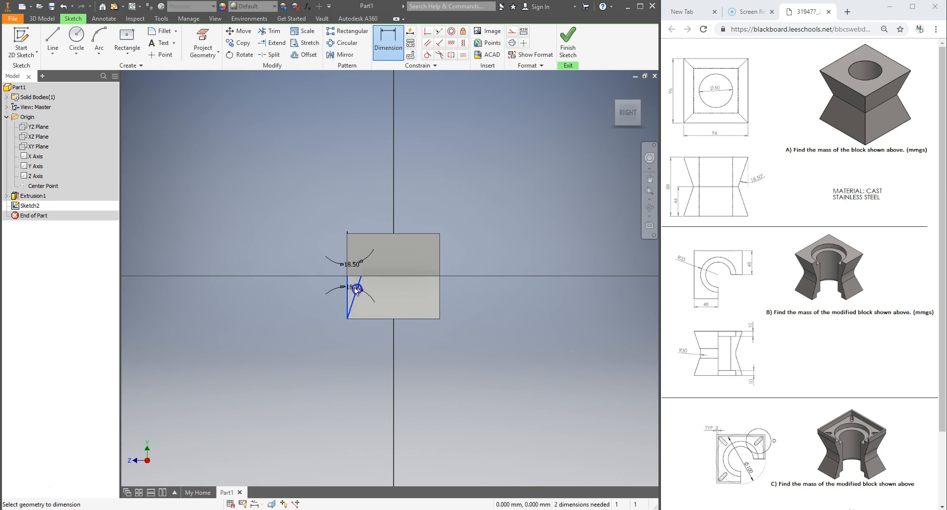
click(353, 287)
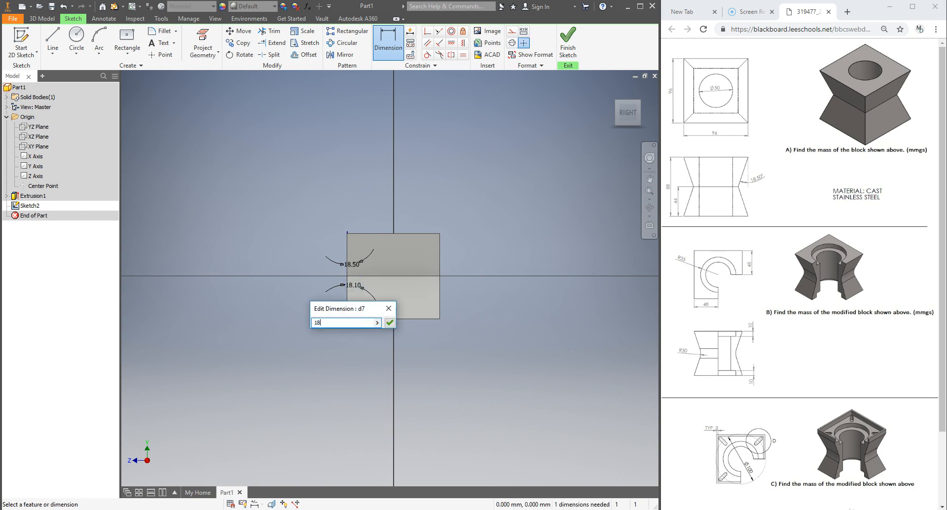
text(18.5)
key(Return)
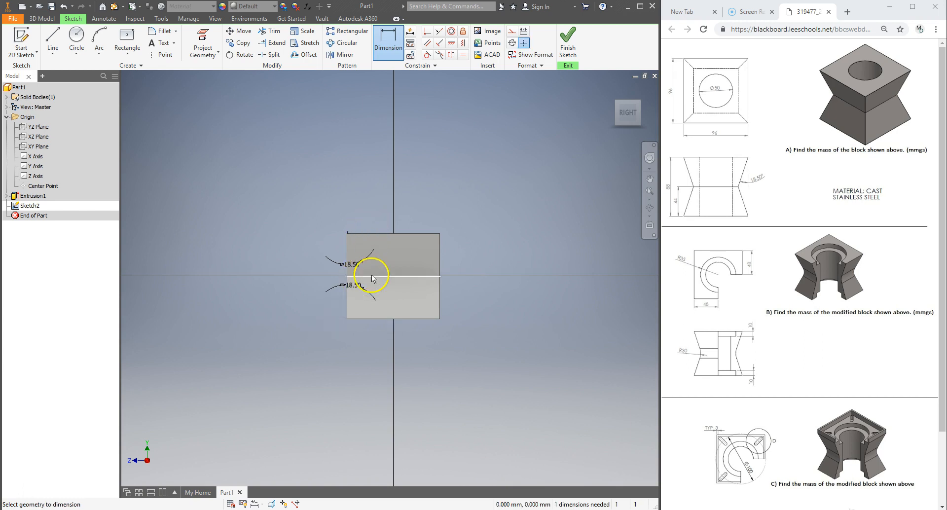
Set the visual style to Shaded with Hidden Edges, briefly trying Wireframe in between
scroll(372, 278, down, 3)
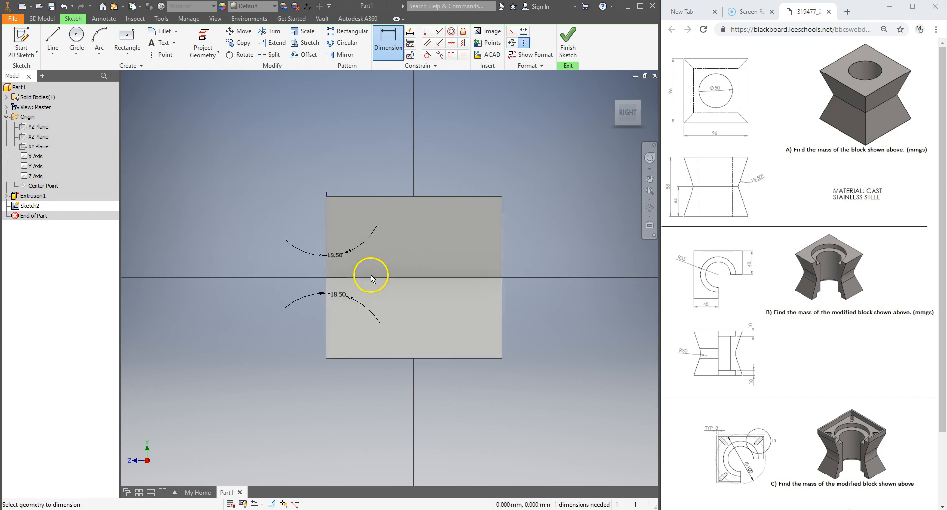
click(217, 19)
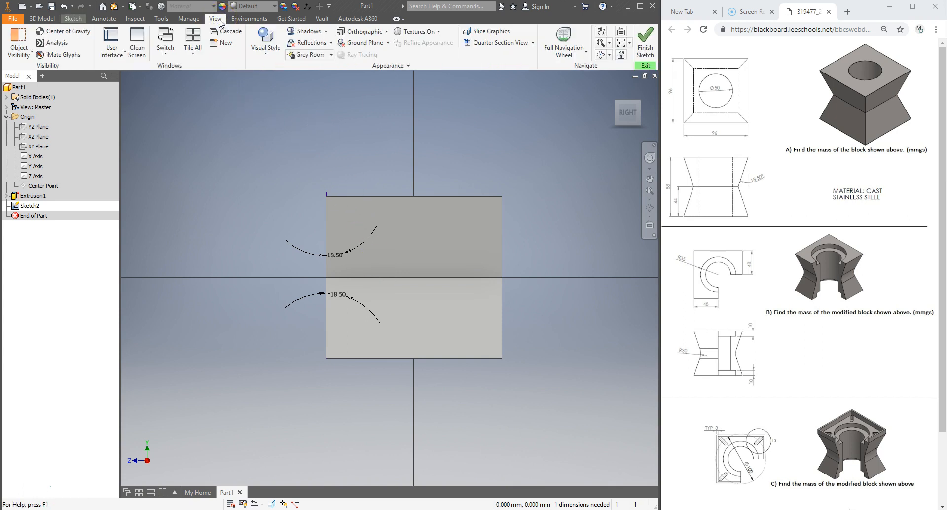
click(275, 51)
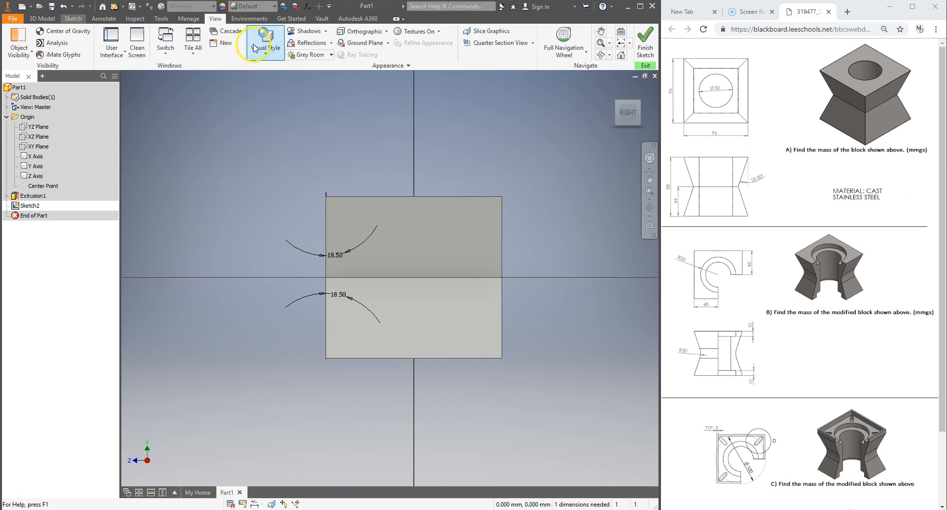
click(265, 49)
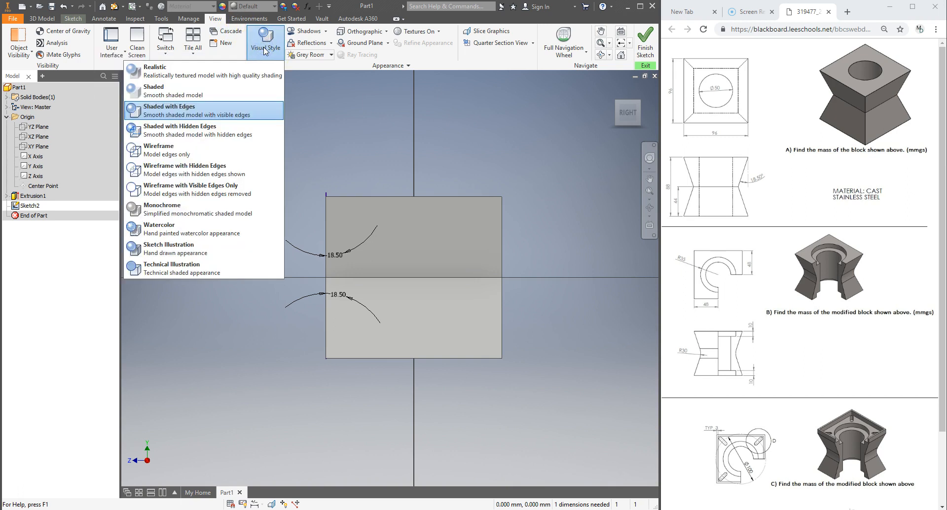
click(214, 130)
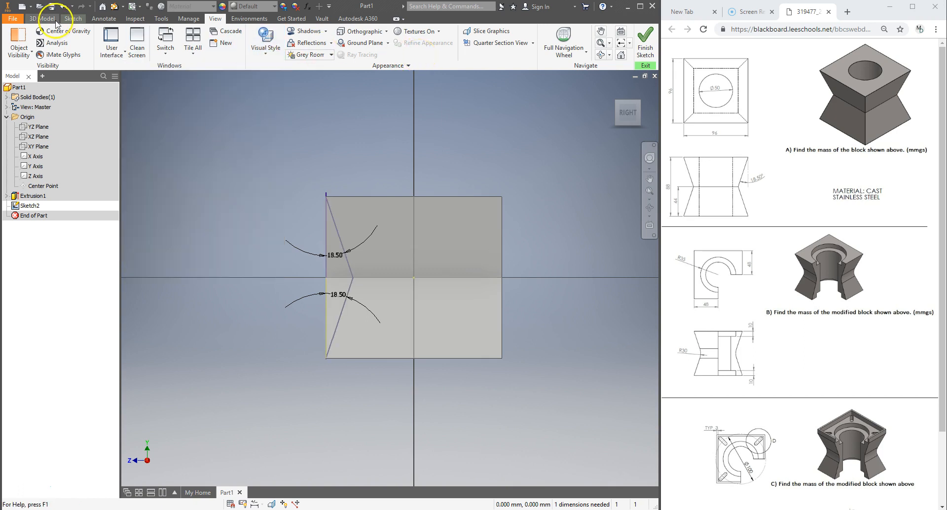
click(266, 48)
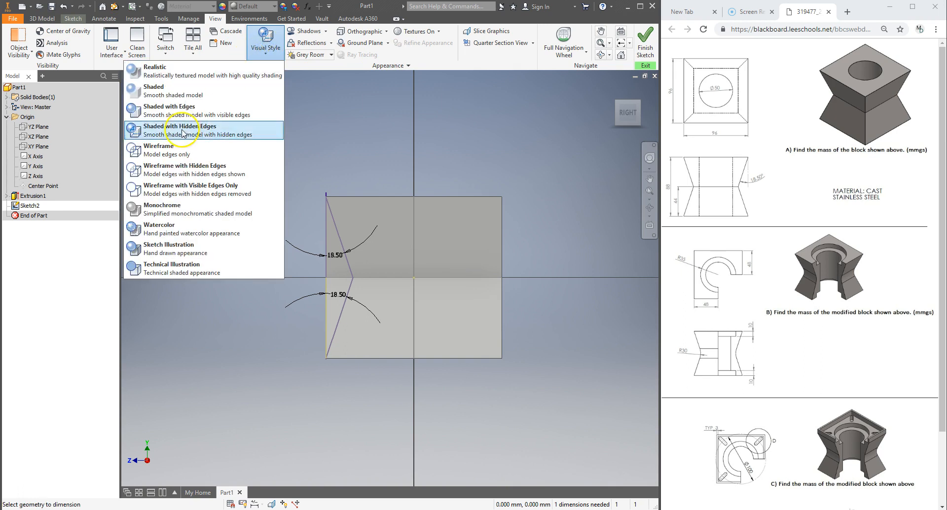
click(180, 153)
click(266, 49)
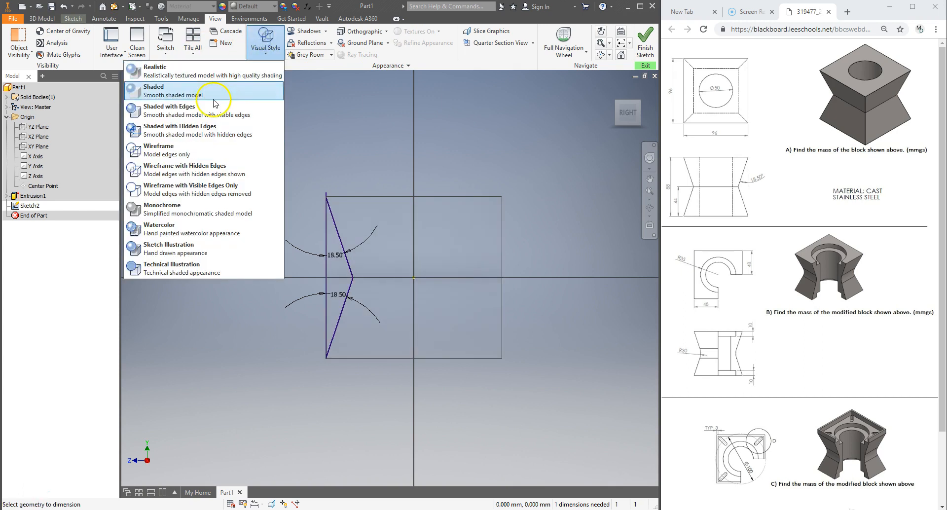
click(214, 126)
Draw a matching V of lines on the right side, from the bottom-right corner inward to the middle and up to the top-right corner
click(74, 18)
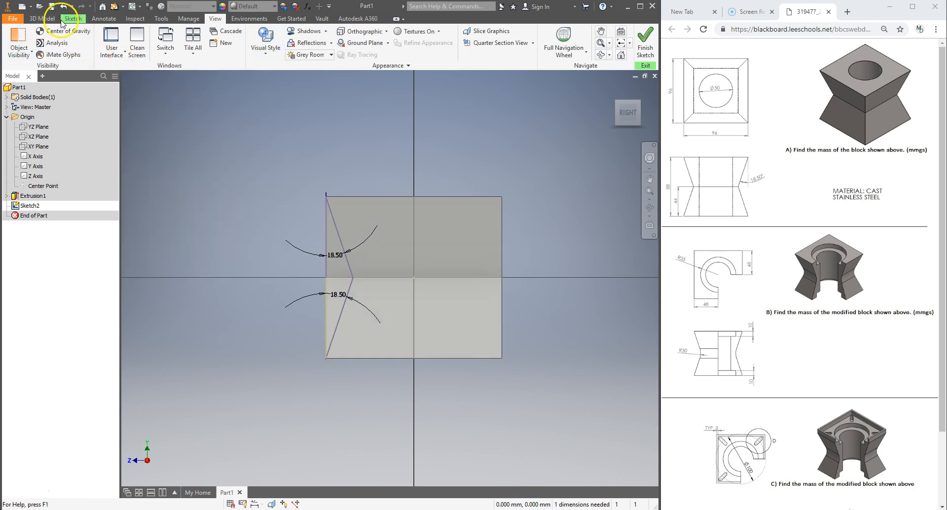
click(53, 40)
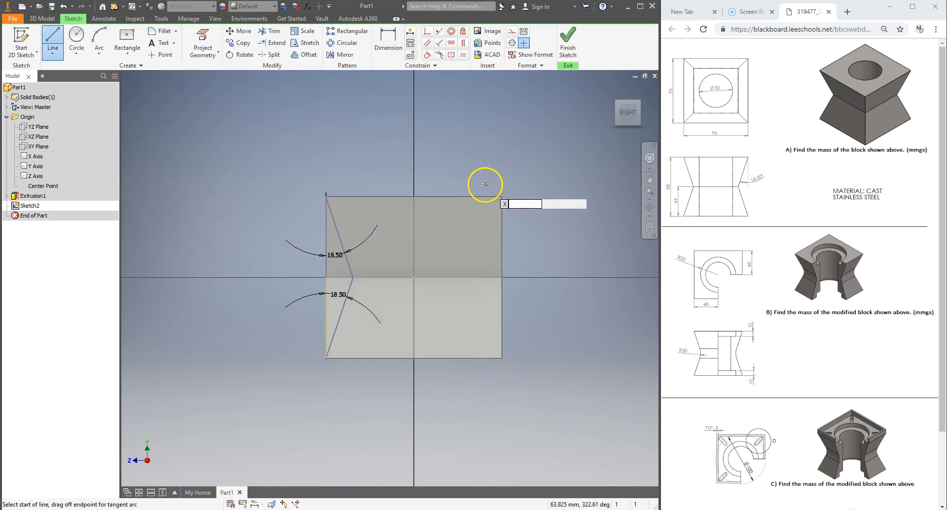
click(502, 197)
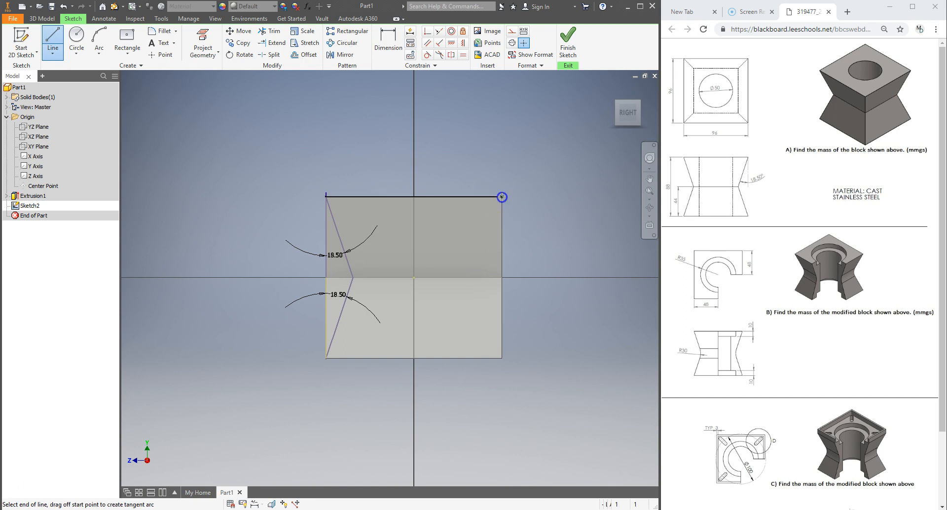
click(502, 359)
click(475, 277)
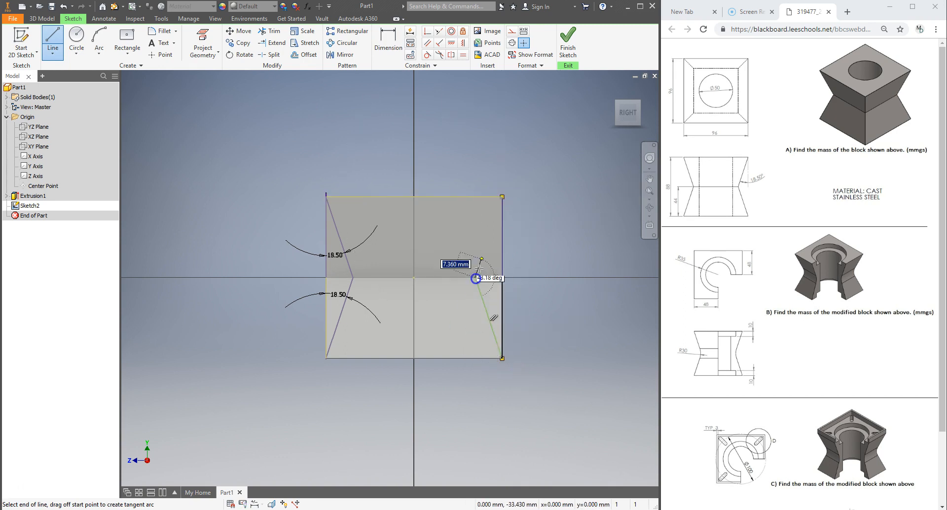
click(502, 196)
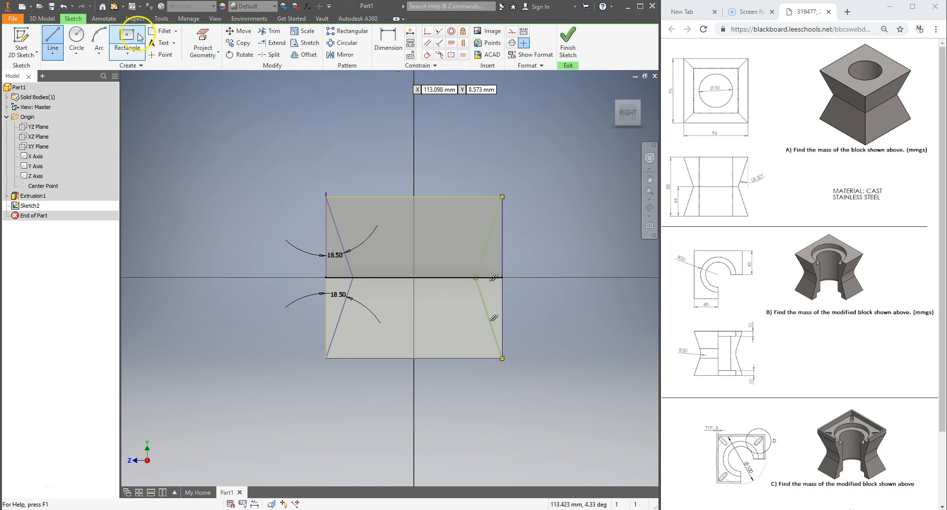
Dimension the angle between the upper right slanted line and the right edge as 18.5°
click(393, 57)
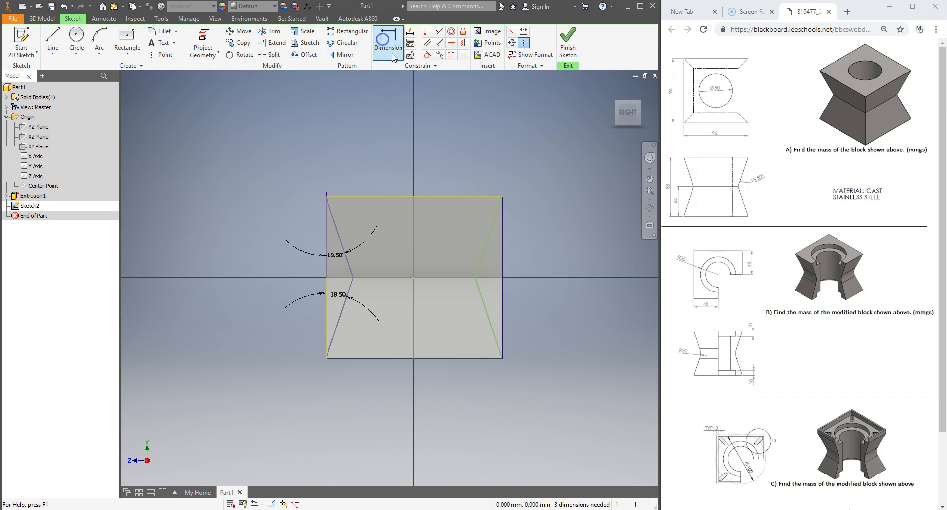
click(486, 250)
click(495, 254)
click(489, 258)
text(18)
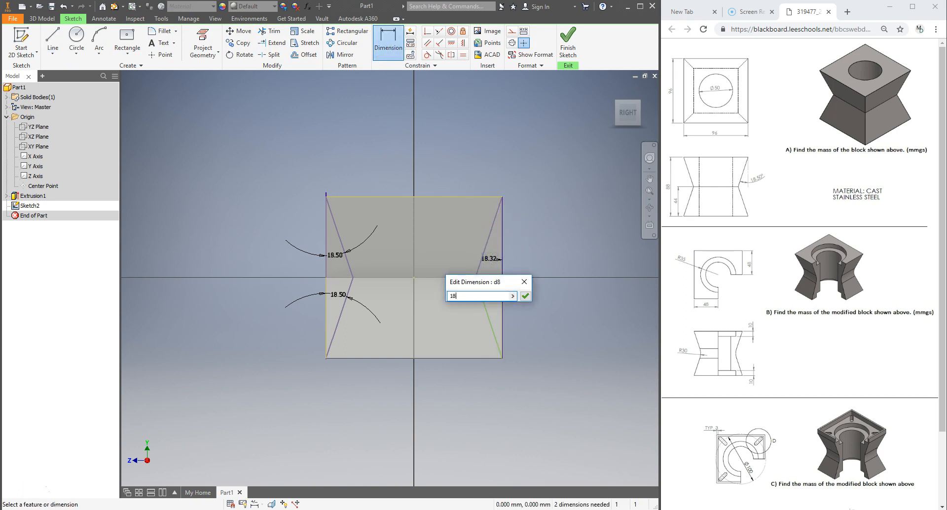
text(.5)
key(Return)
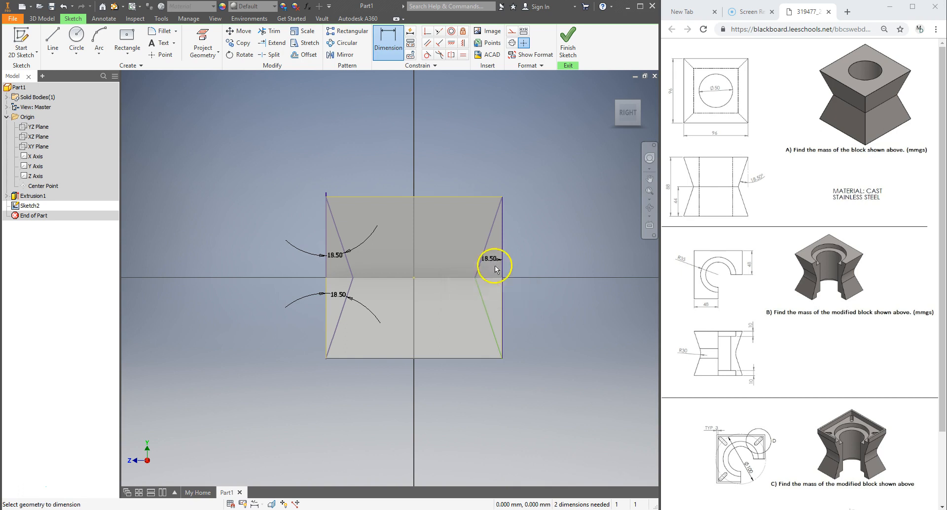
Dimension the angle between the lower right slanted line and the right edge as 18.5° and finish the sketch
click(501, 302)
click(491, 294)
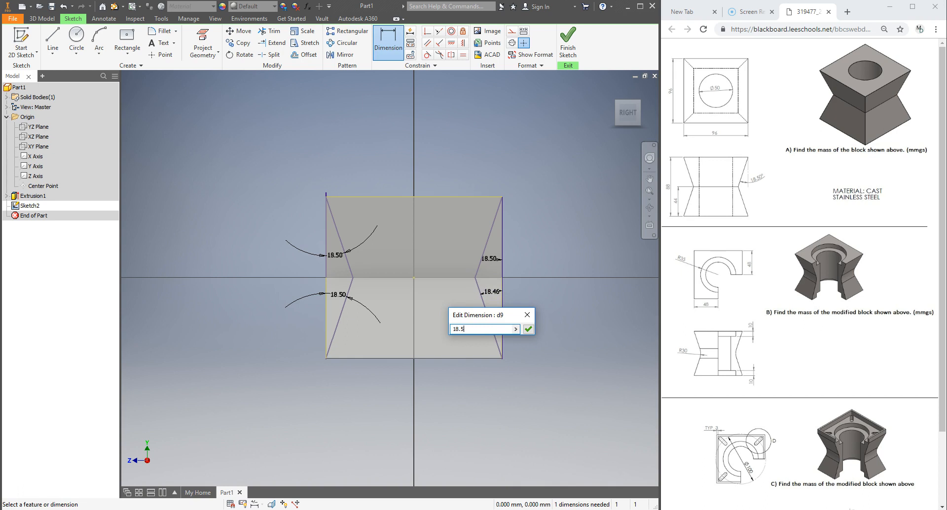
key(Return)
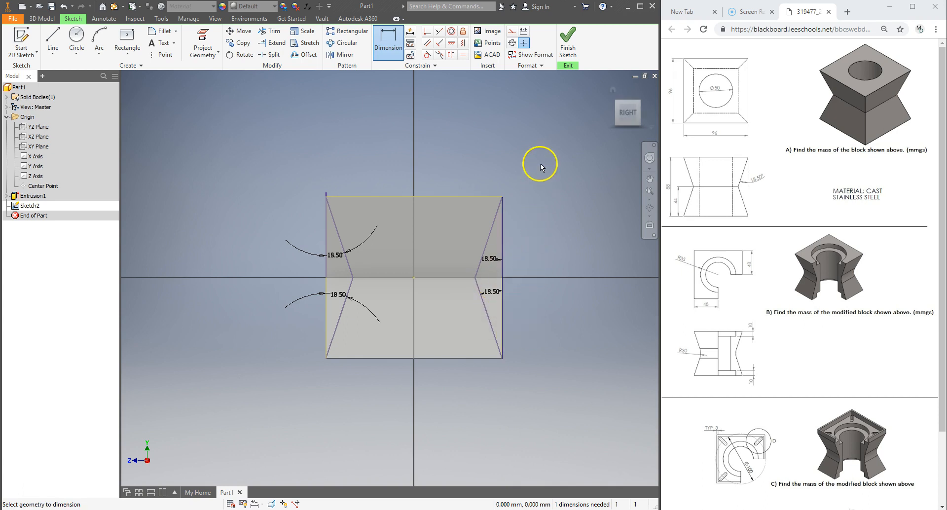
click(572, 38)
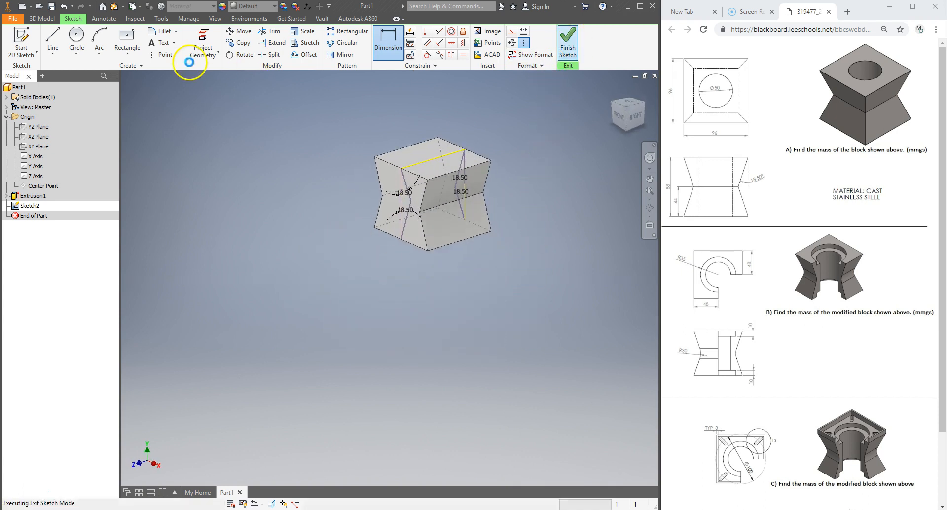
Cut-extrude both V-shaped side profiles through All, symmetric in both directions
click(52, 40)
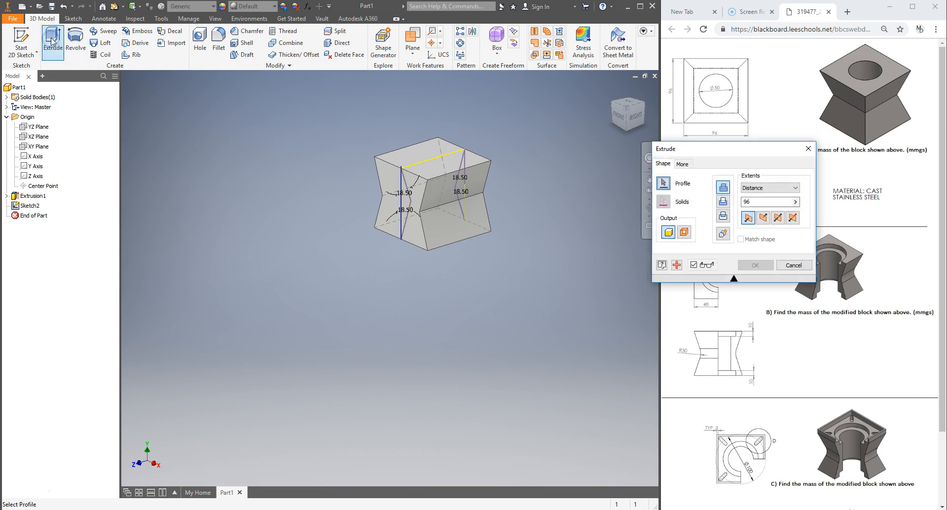
click(724, 202)
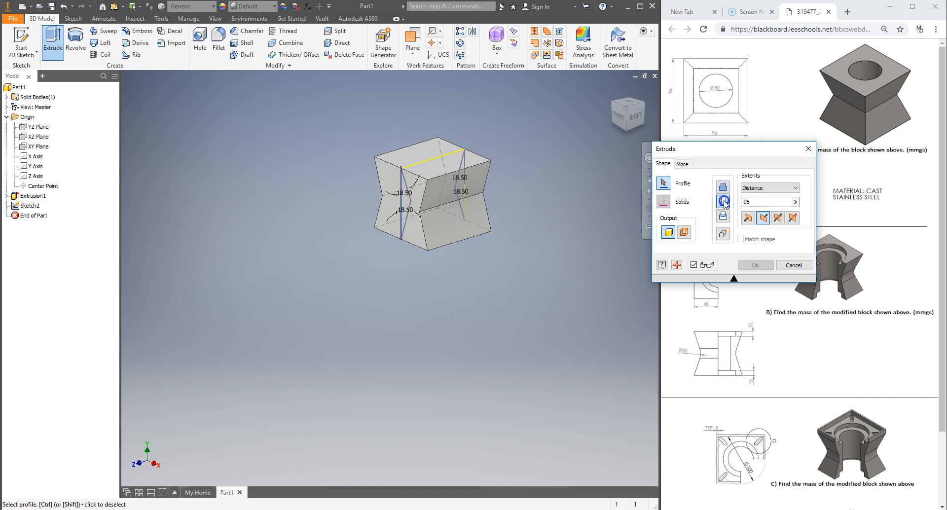
click(404, 201)
click(469, 186)
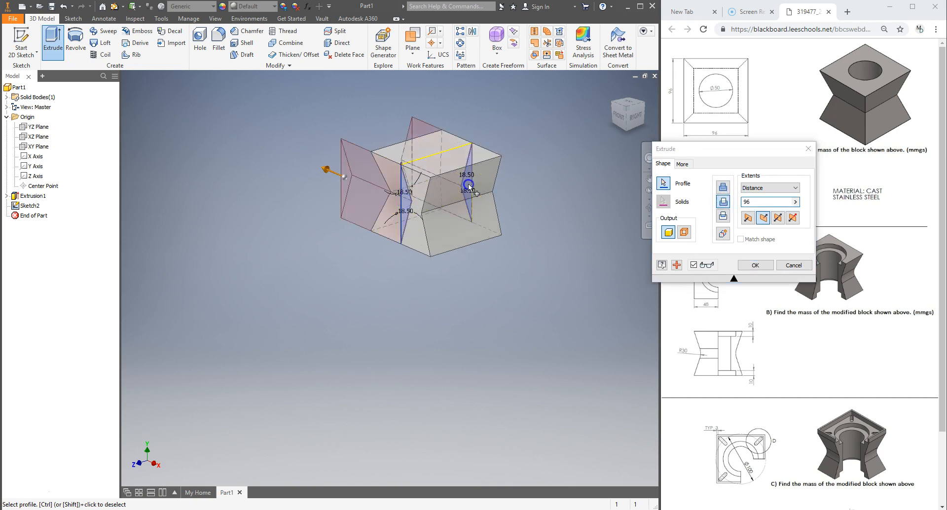
click(778, 218)
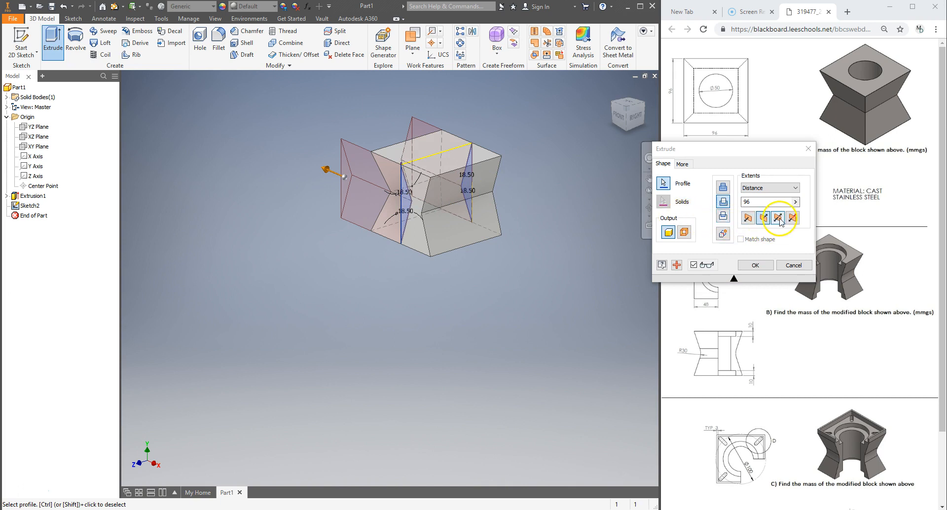
click(773, 190)
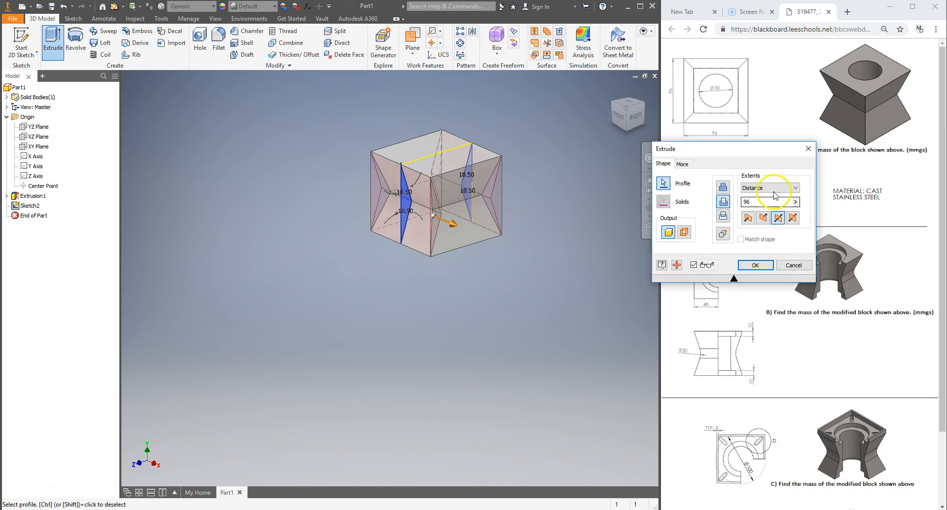
click(773, 189)
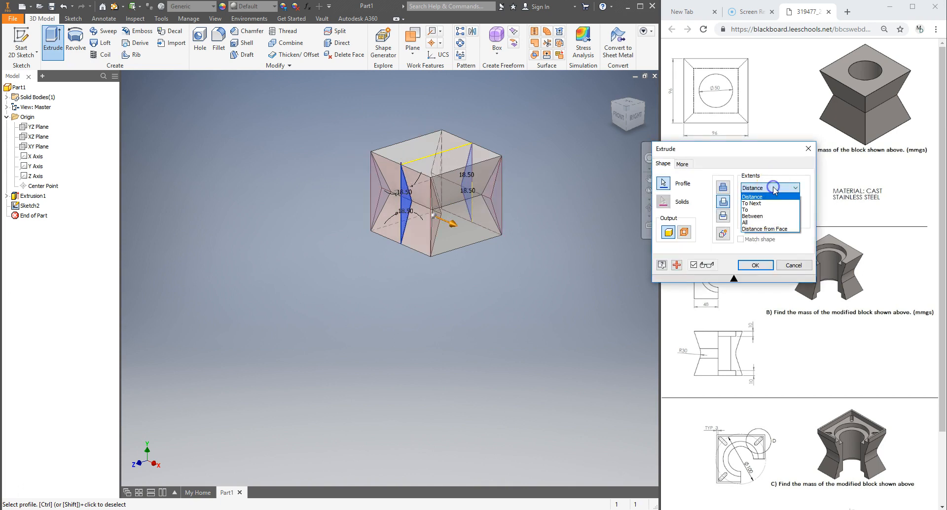
click(765, 222)
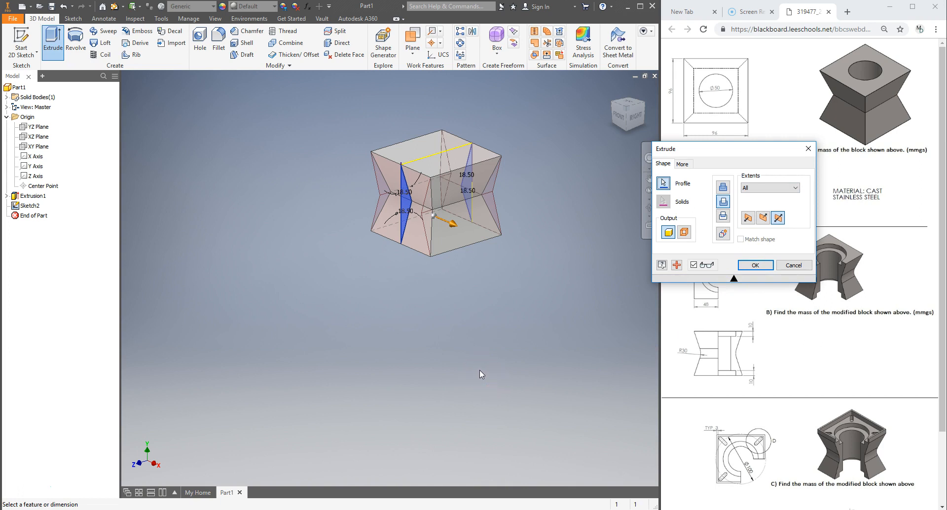
click(755, 265)
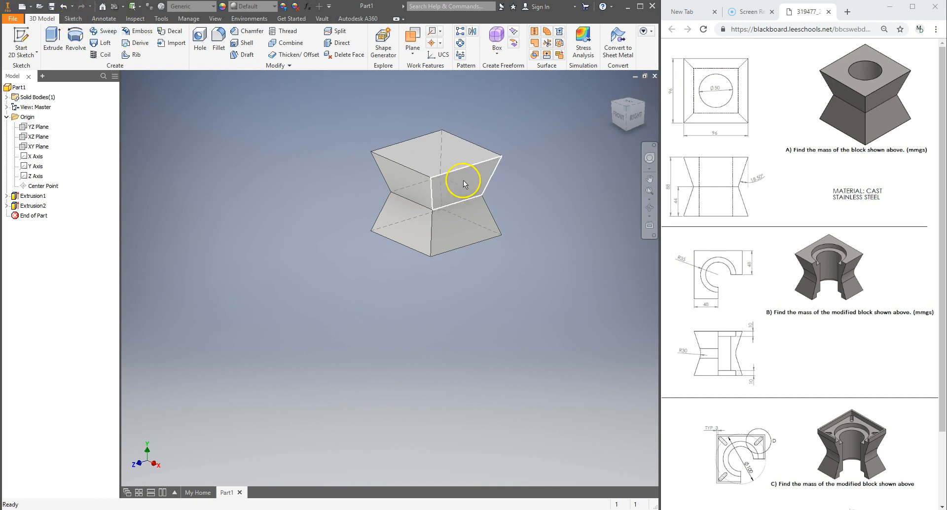
Start a sketch on the block's top face and draw a 50 mm diameter circle centered on it
click(434, 156)
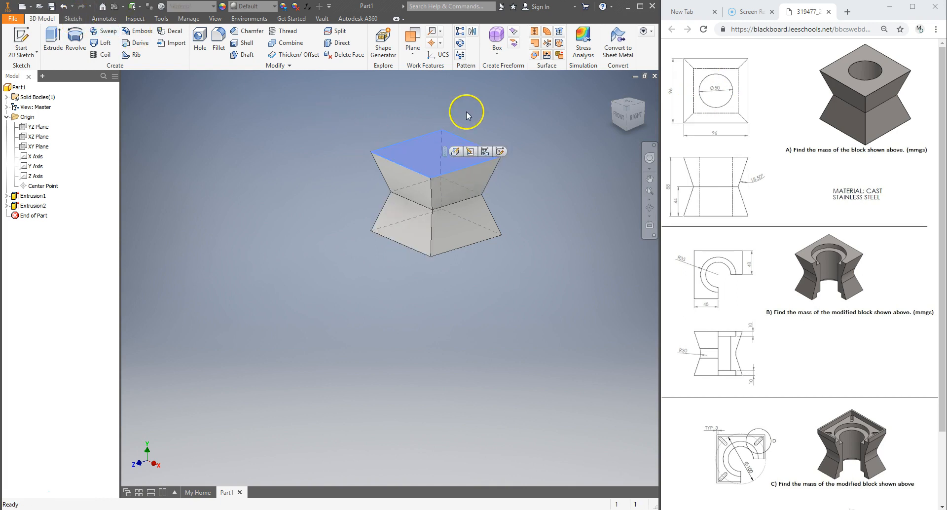
click(470, 152)
click(485, 152)
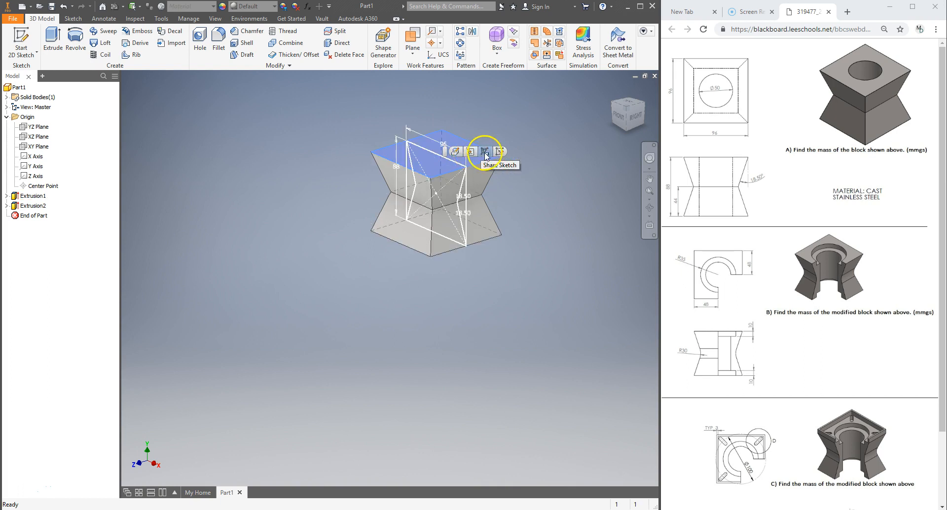
click(500, 152)
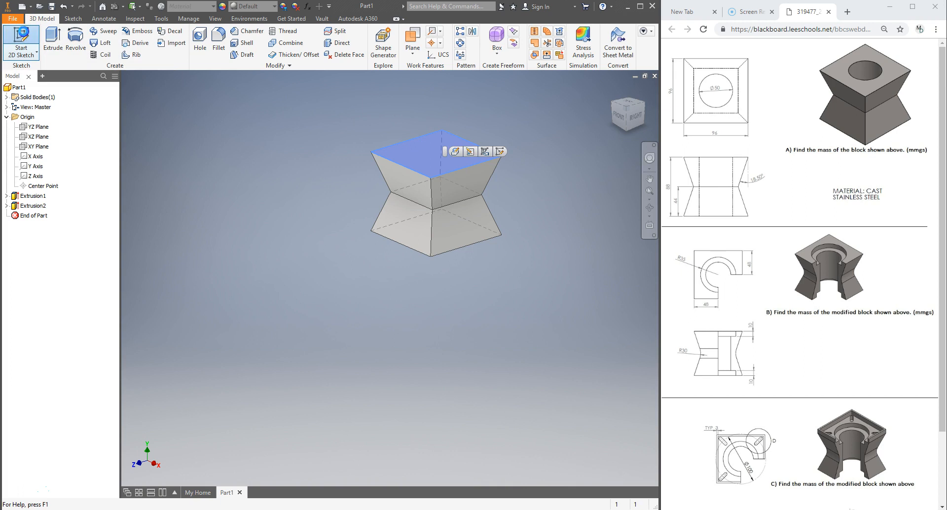
click(21, 39)
click(77, 37)
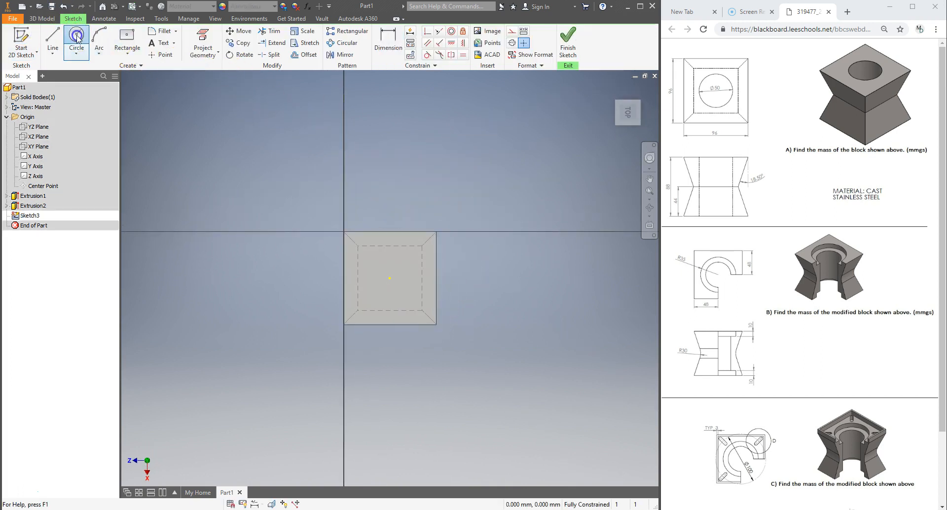
click(391, 279)
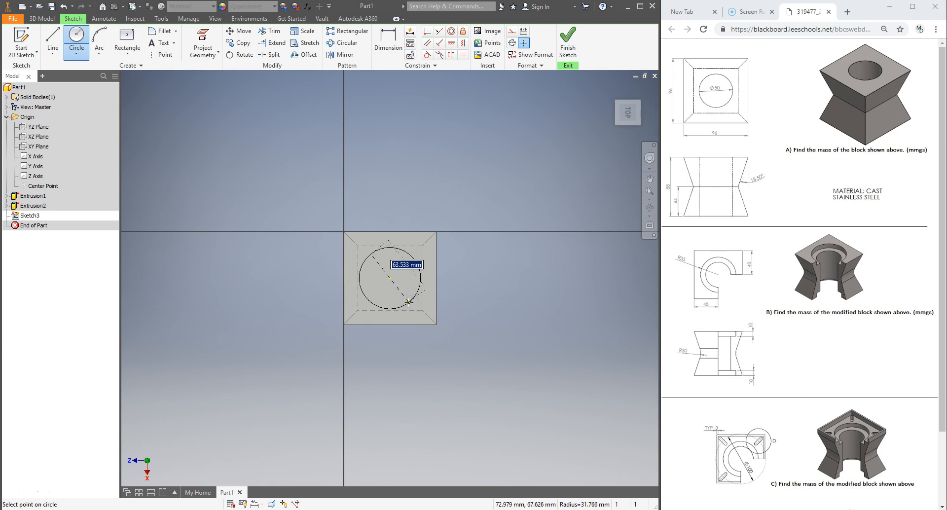
text(50)
key(Return)
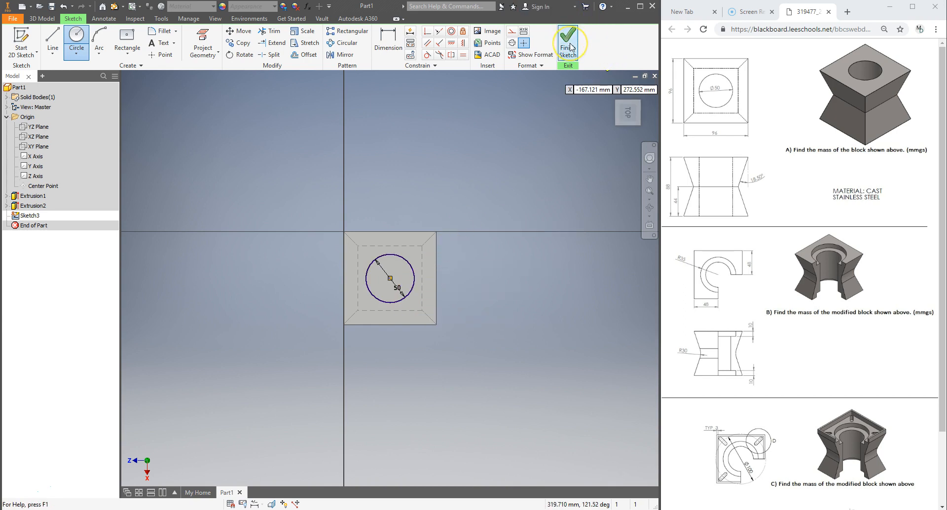
Try to add a diameter dimension to the circle
click(388, 38)
click(412, 268)
click(478, 184)
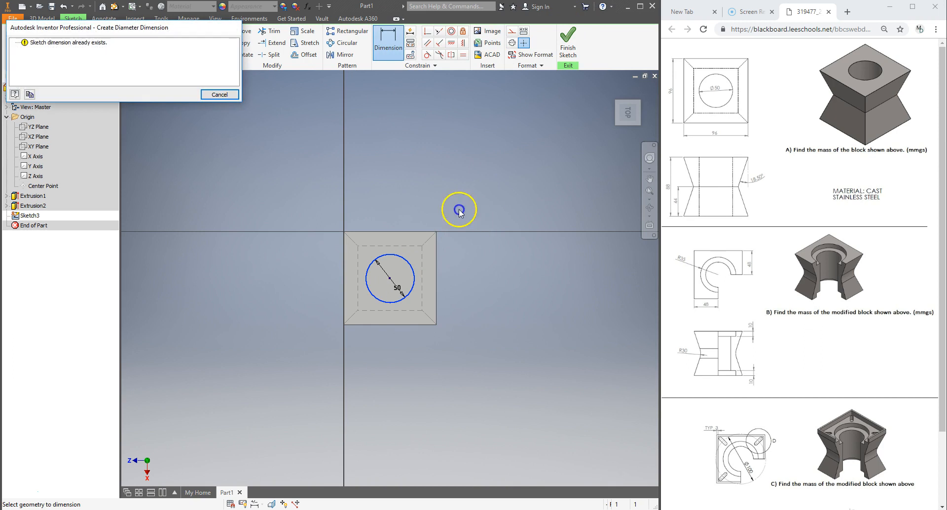
click(221, 94)
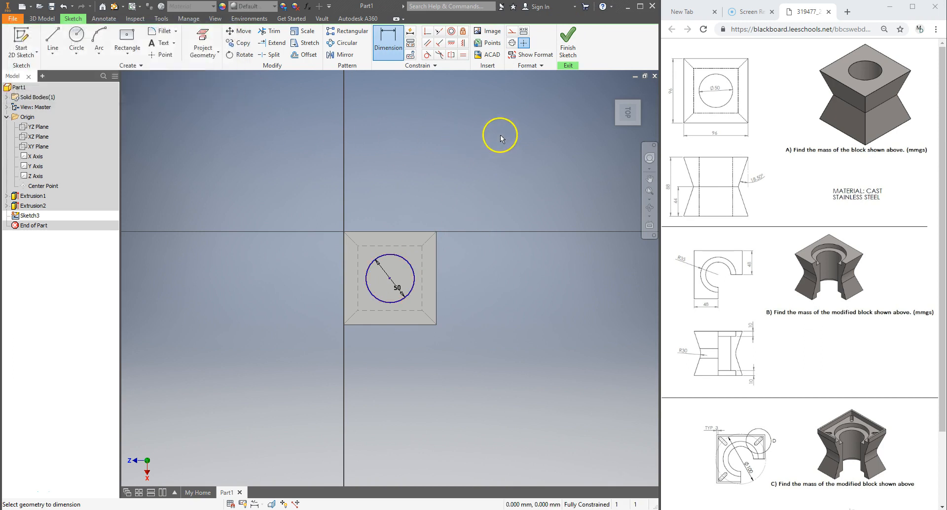
Finish the sketch and cut-extrude the circle 96 mm downward through the block
click(568, 40)
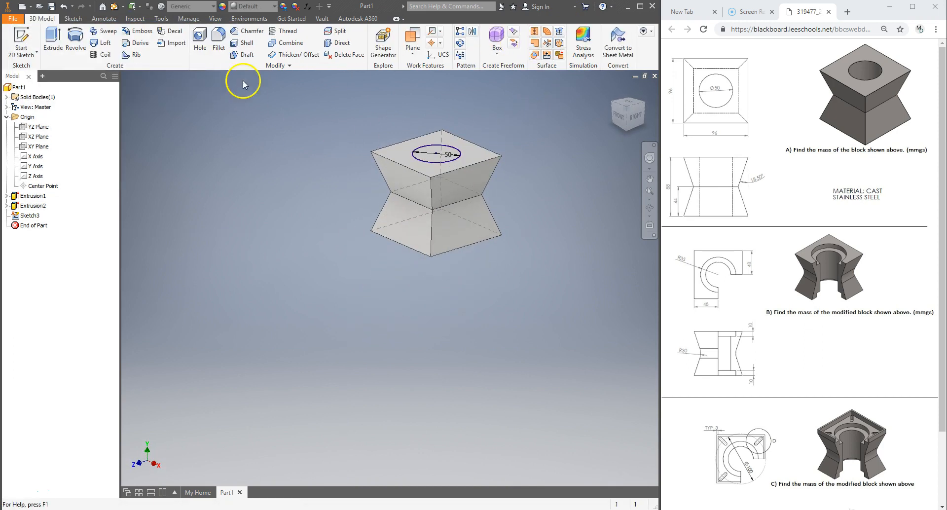
click(52, 40)
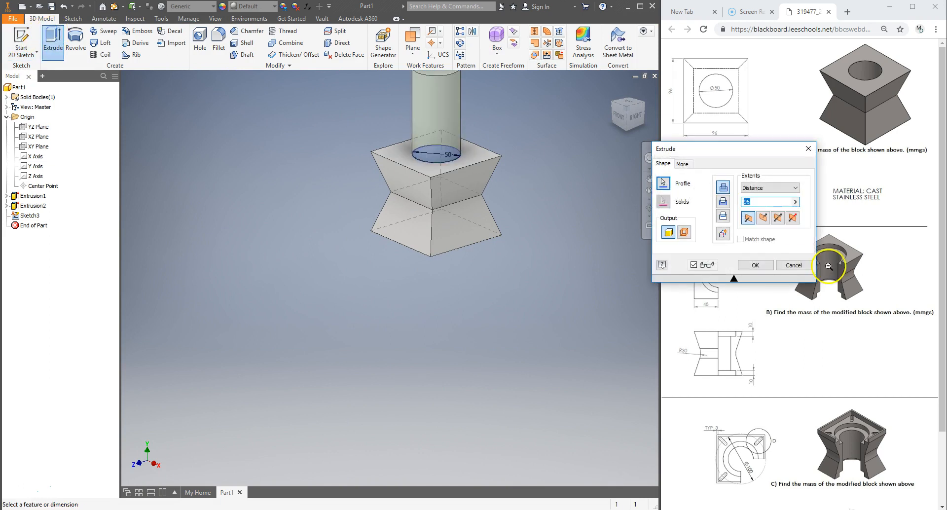
click(724, 202)
click(768, 213)
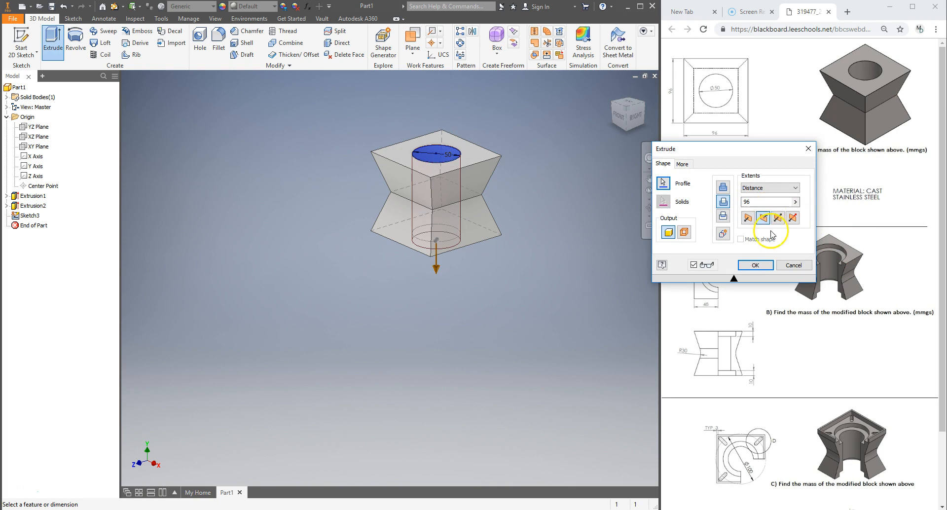
click(755, 265)
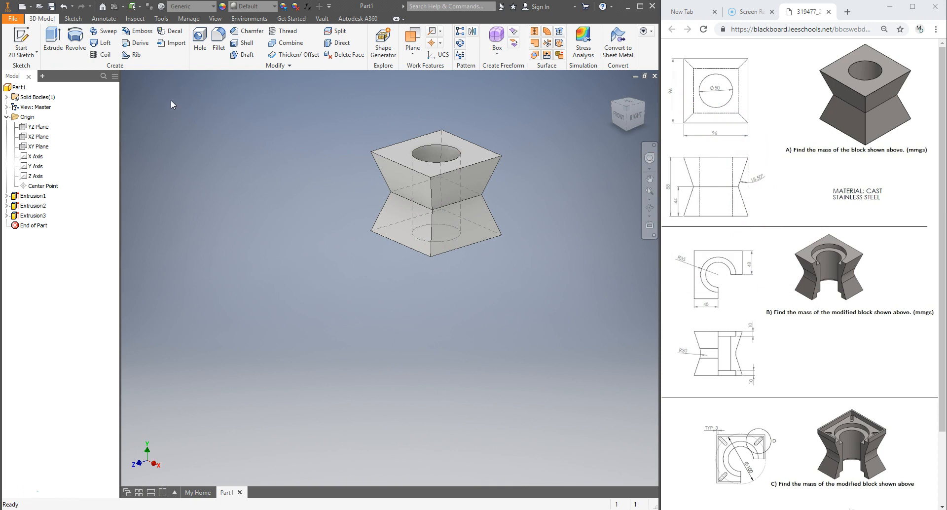
Search the material library for stainless and apply Stainless Steel to the part
click(189, 19)
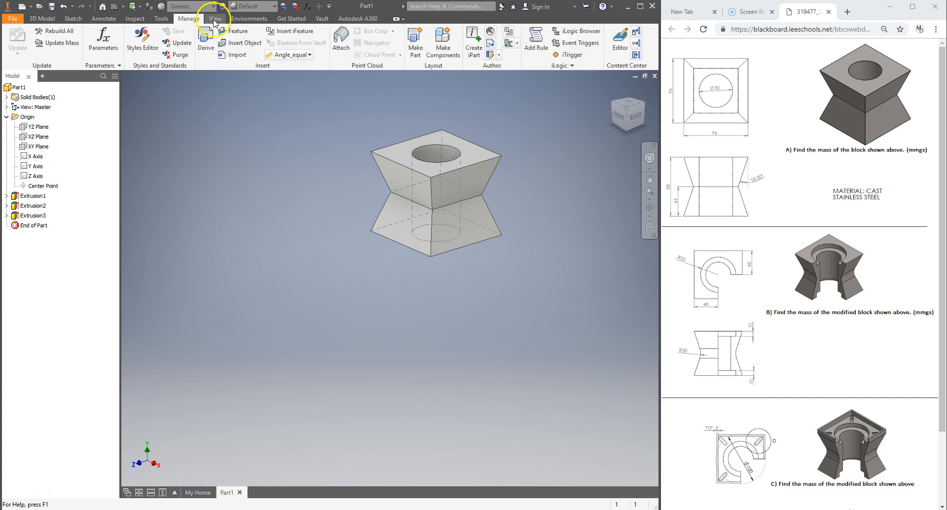
click(158, 20)
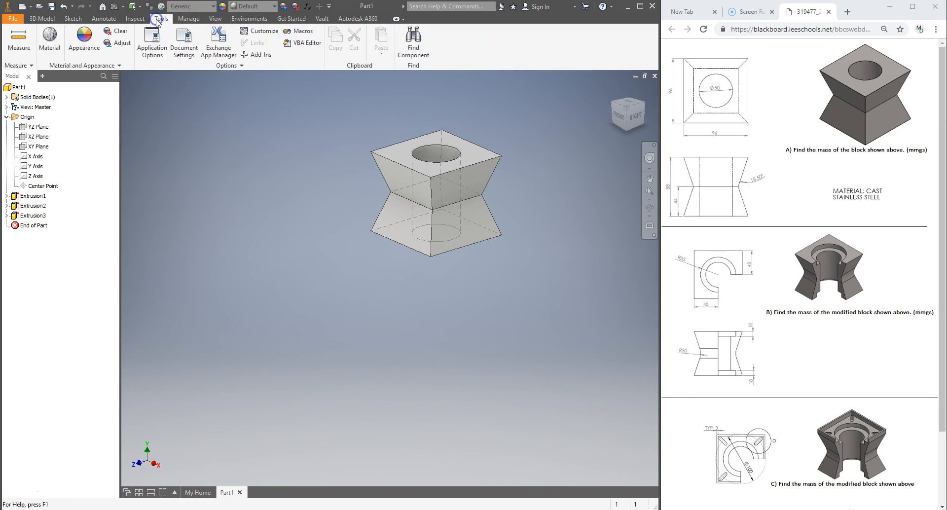
click(54, 42)
drag(775, 94, 746, 104)
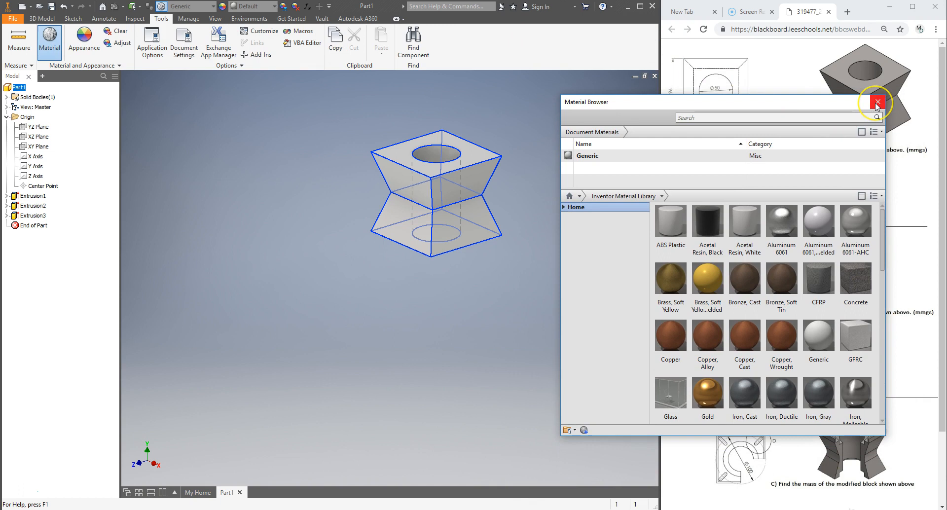
click(752, 117)
text(stainless)
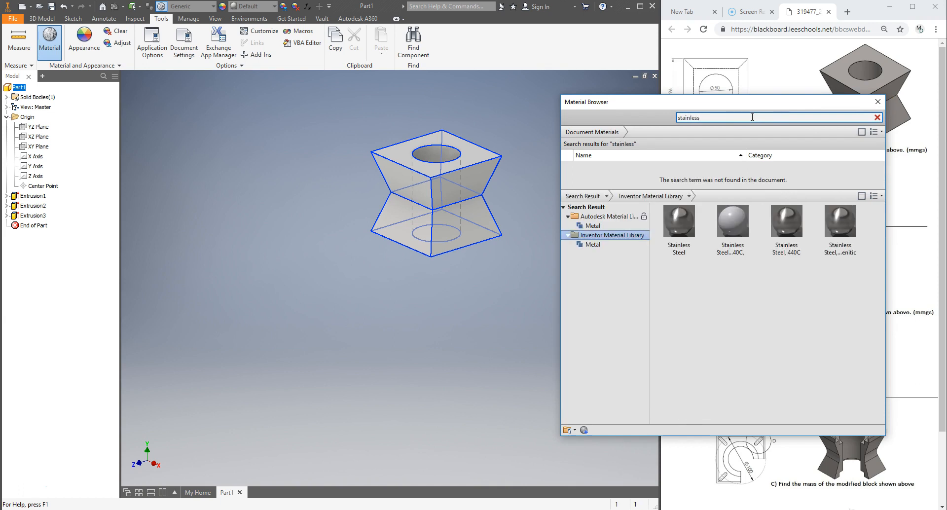
click(691, 218)
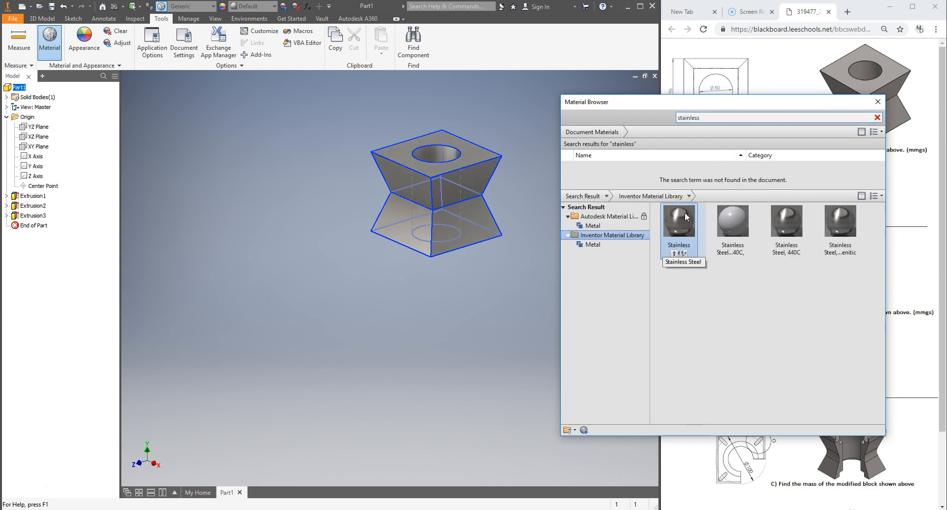
right_click(685, 213)
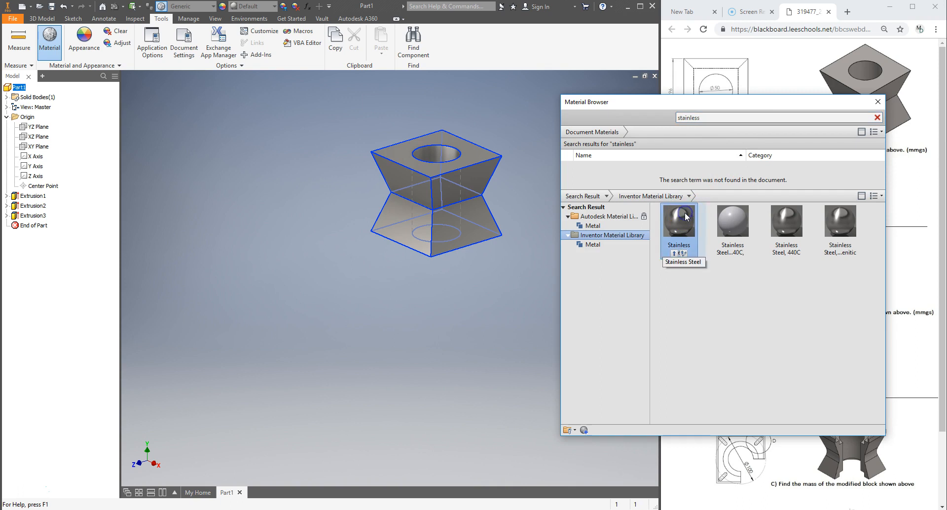
double_click(687, 229)
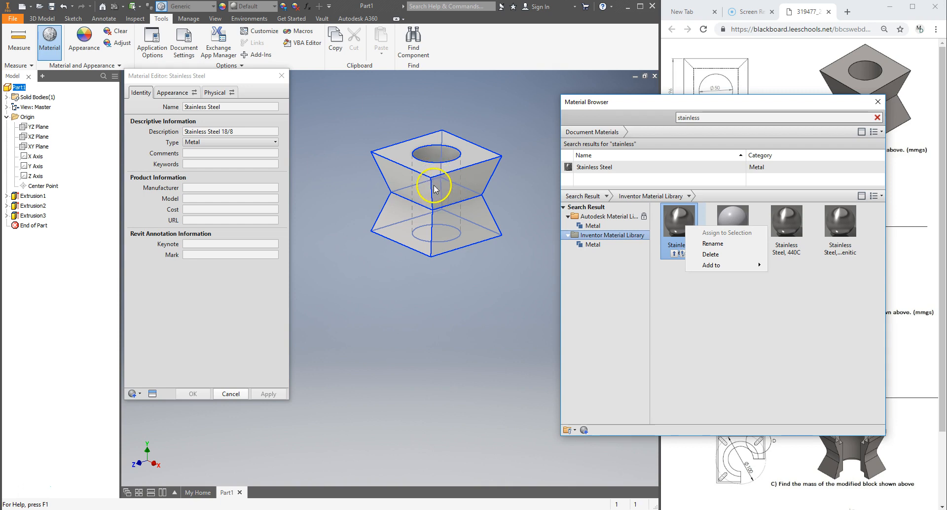
Review the Stainless Steel physical properties, then close the material editor and browser
click(177, 94)
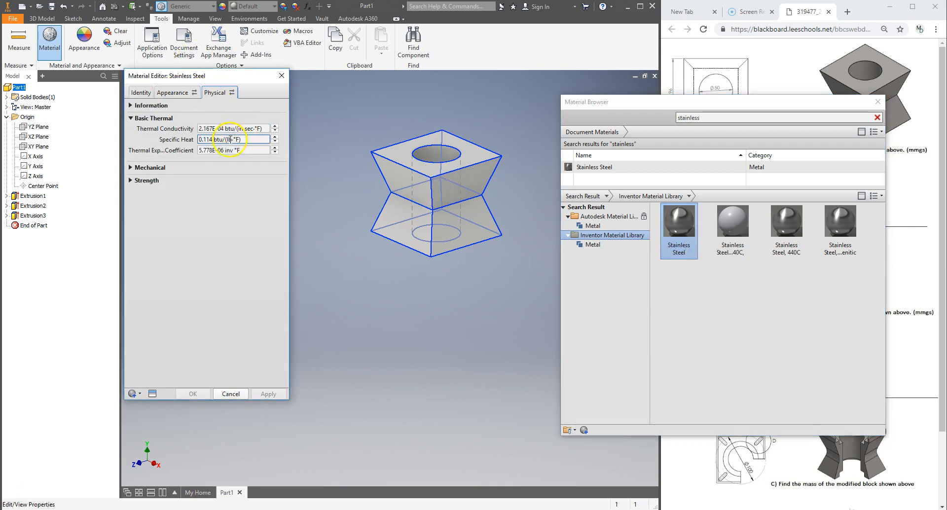
click(280, 77)
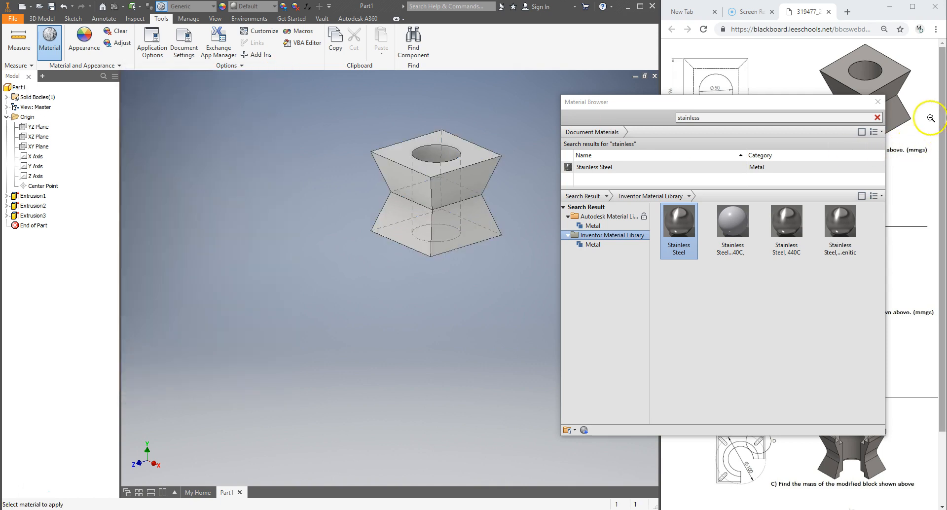
click(879, 102)
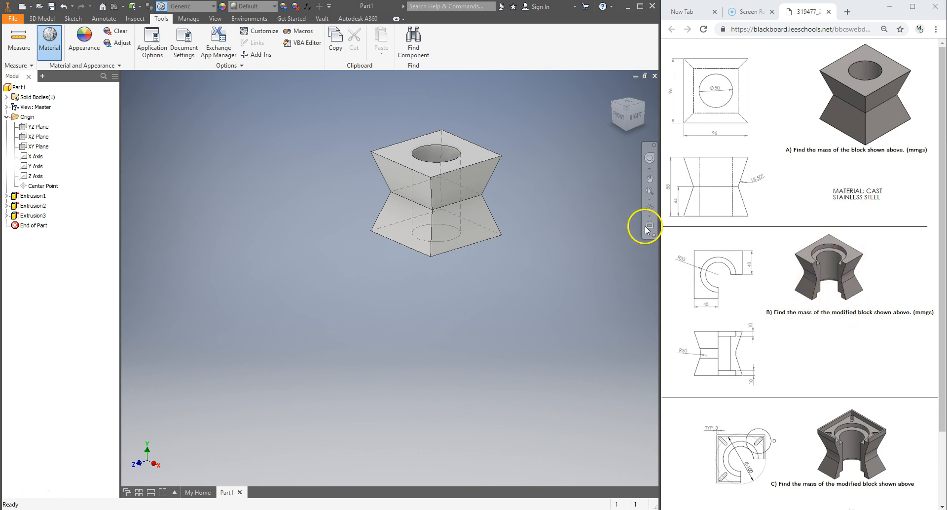
Sketch a 70 mm diameter circle centered on the block's top face
key(Escape)
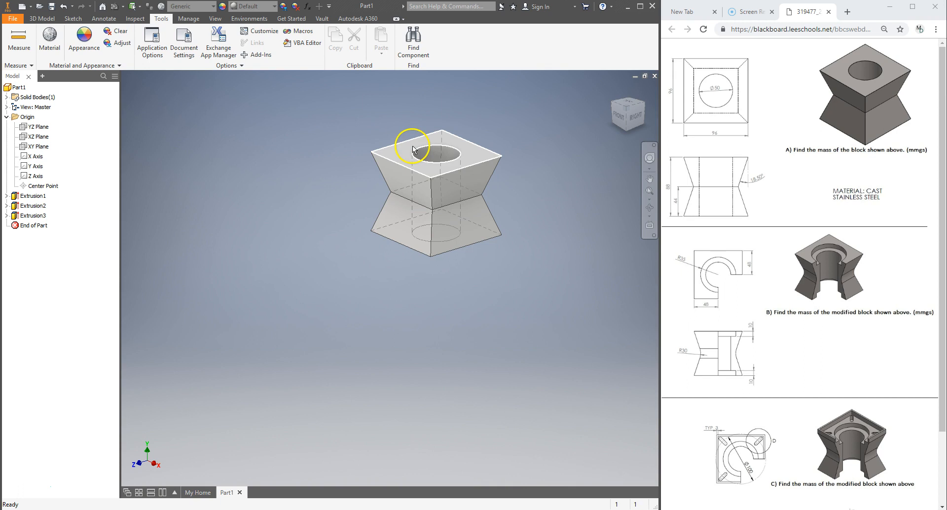
click(396, 157)
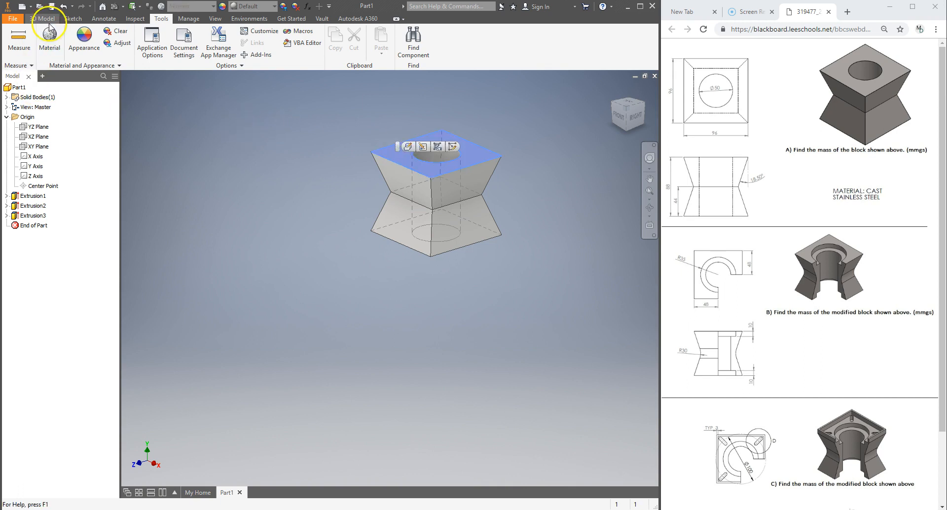
click(73, 18)
click(77, 37)
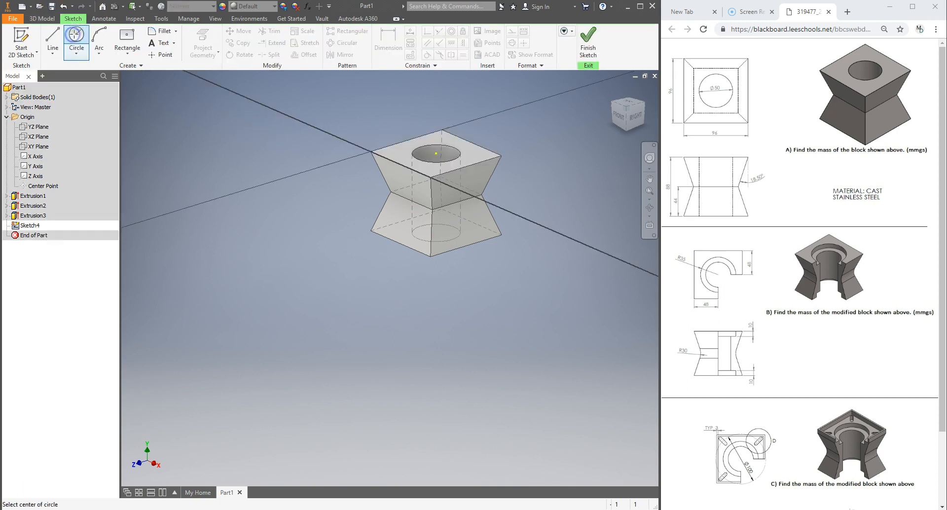
click(390, 278)
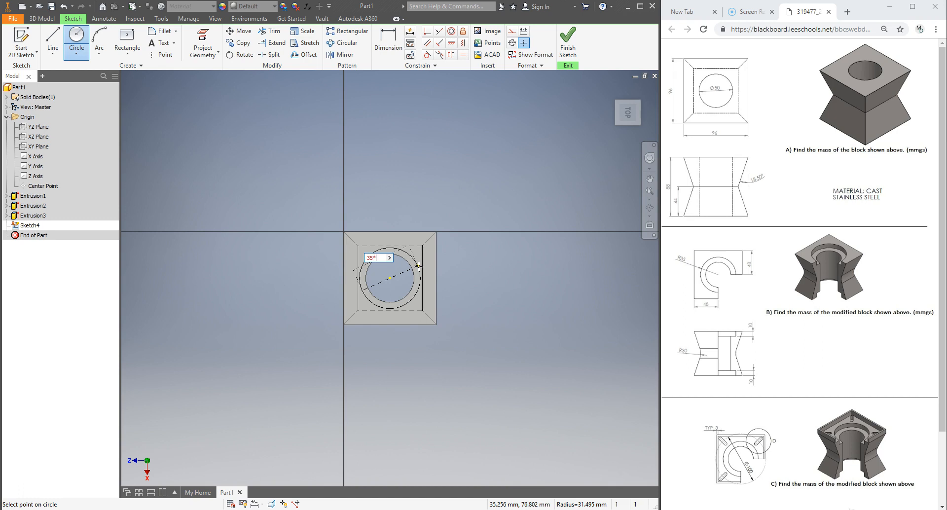
key(Return)
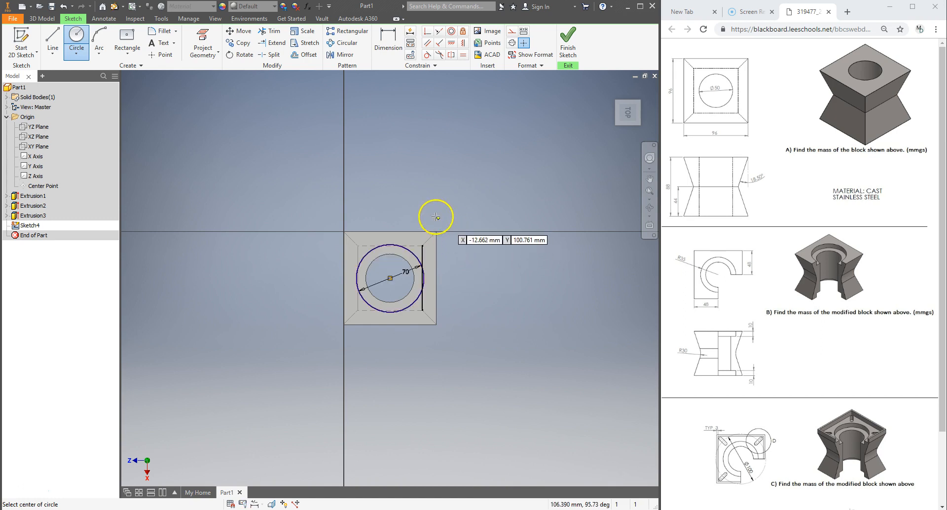
Cut-extrude the 70 mm circle 10 mm down into the top face to form a counterbore
click(42, 18)
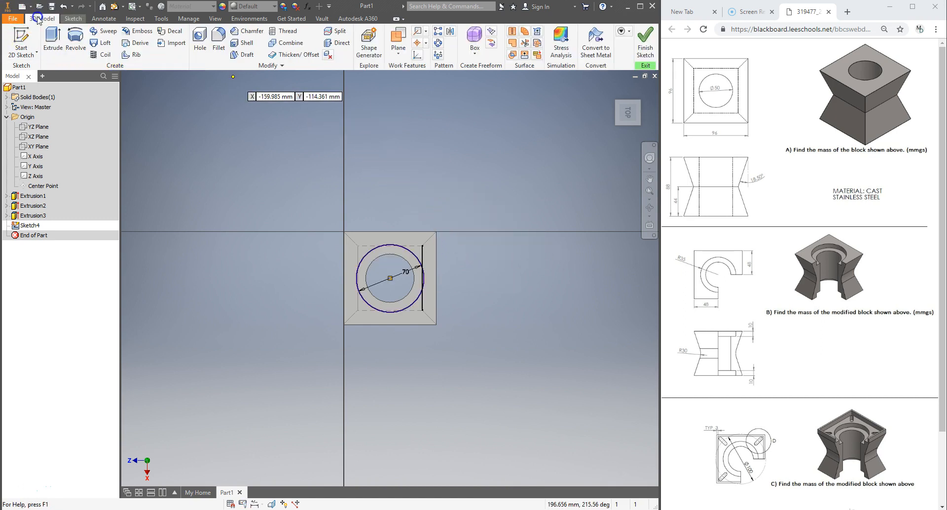
click(53, 36)
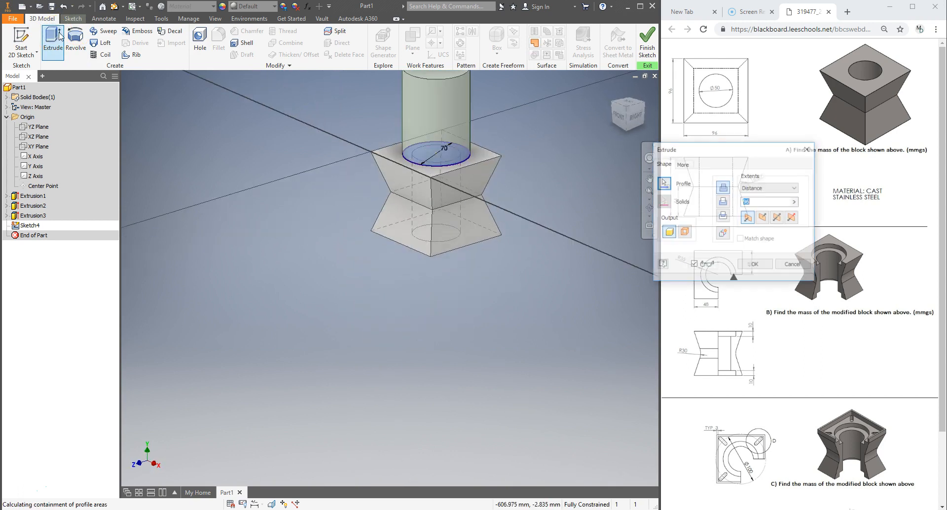
click(724, 202)
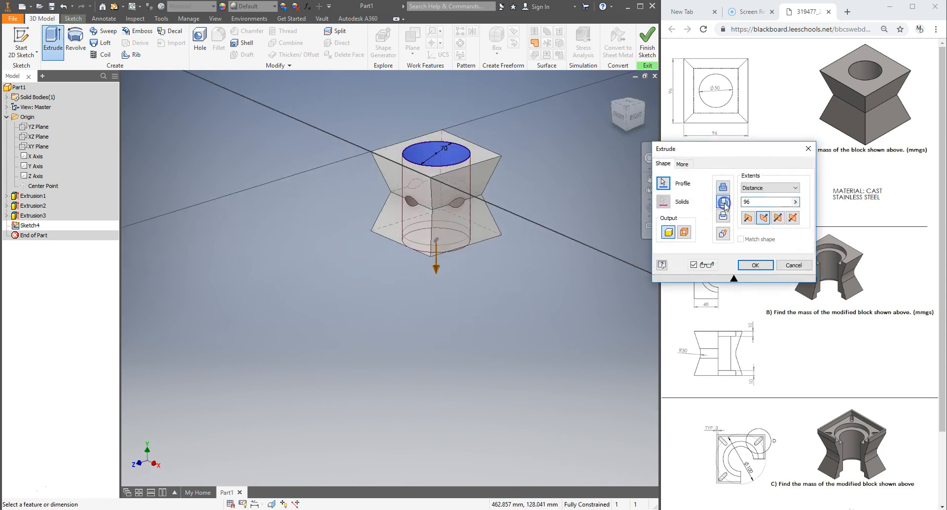
click(730, 150)
drag(730, 150, 730, 67)
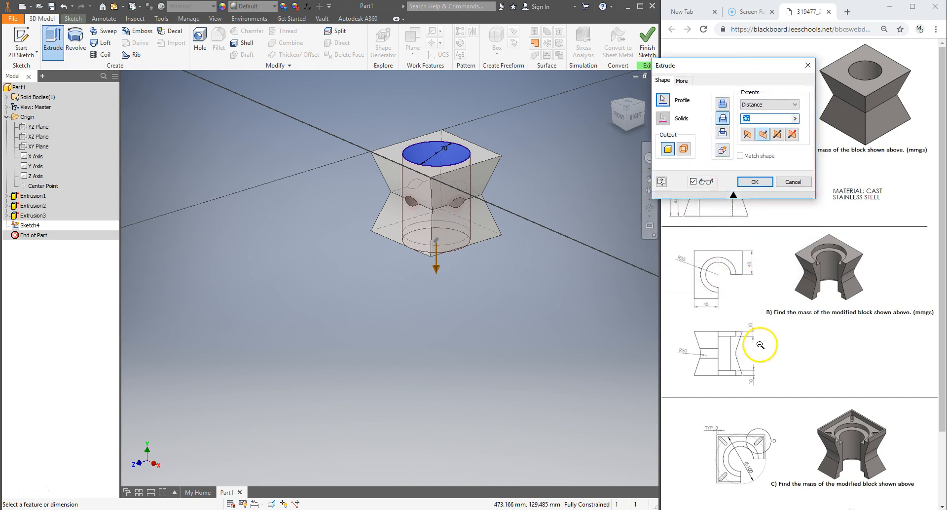
click(747, 117)
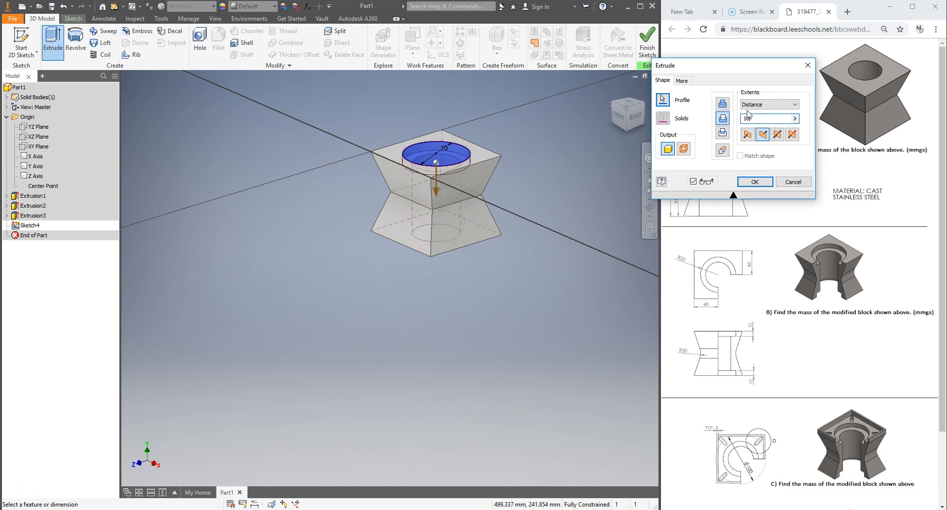
click(755, 181)
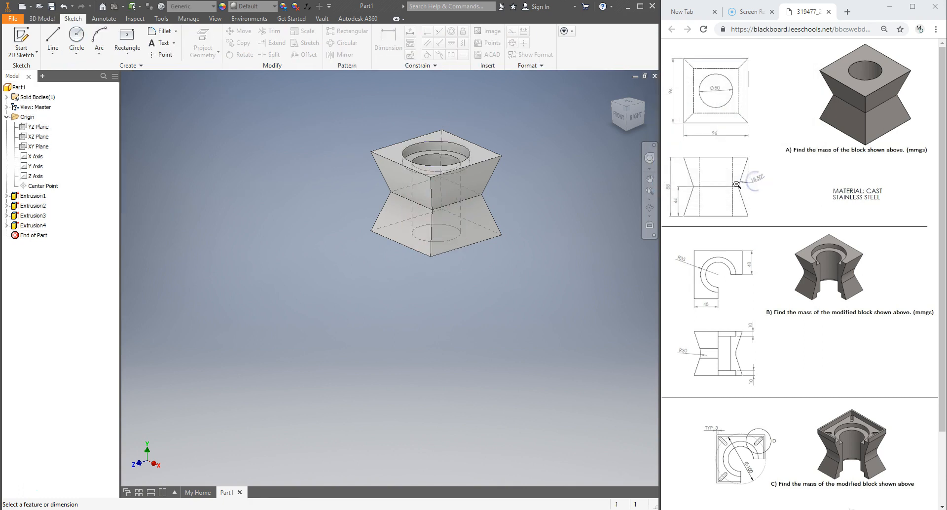
Mirror the counterbore cut about the XZ Plane to the bottom face
drag(633, 117, 634, 64)
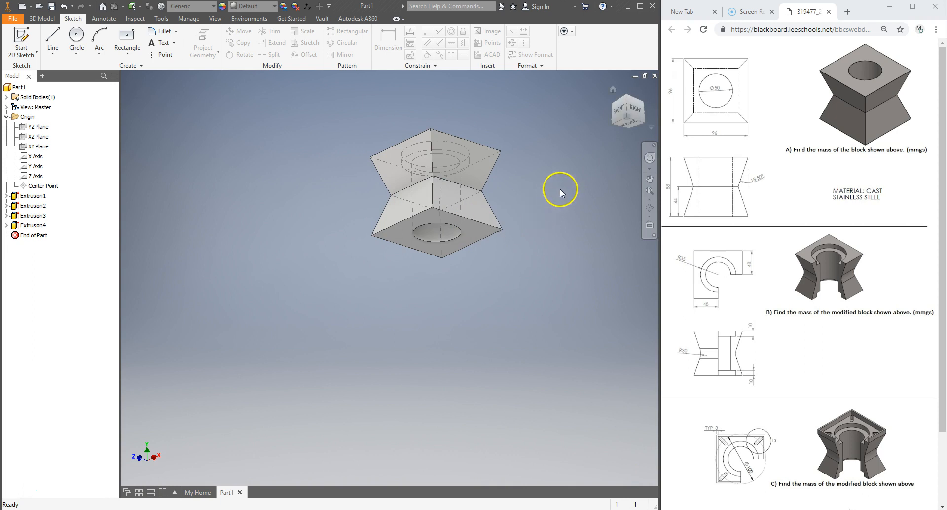
click(628, 105)
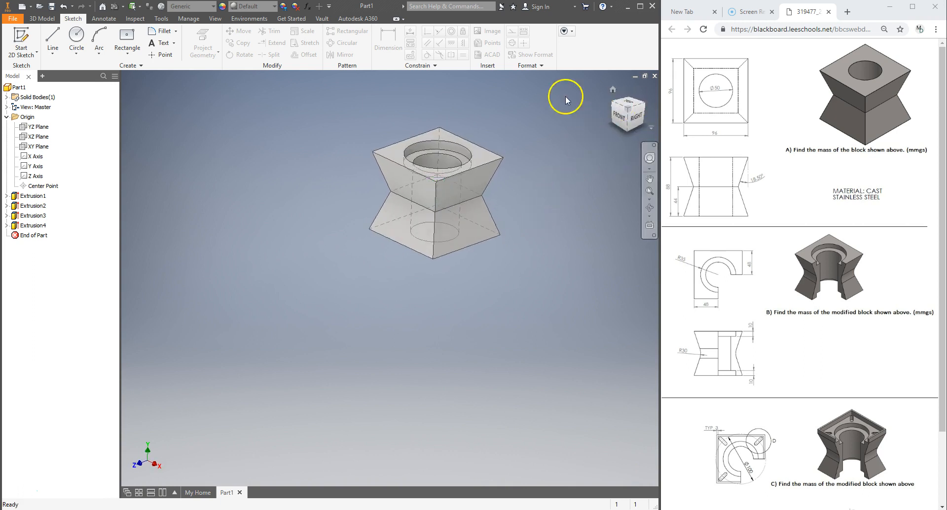
click(38, 19)
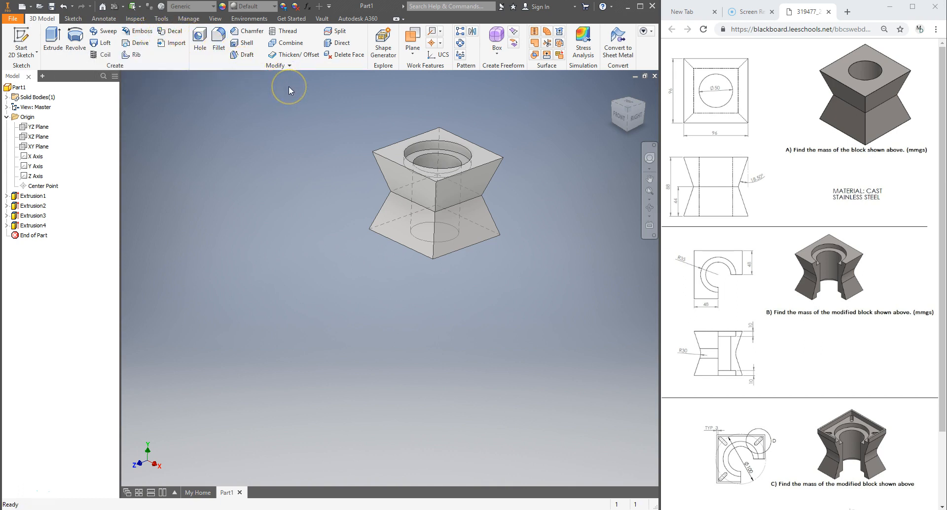
click(472, 33)
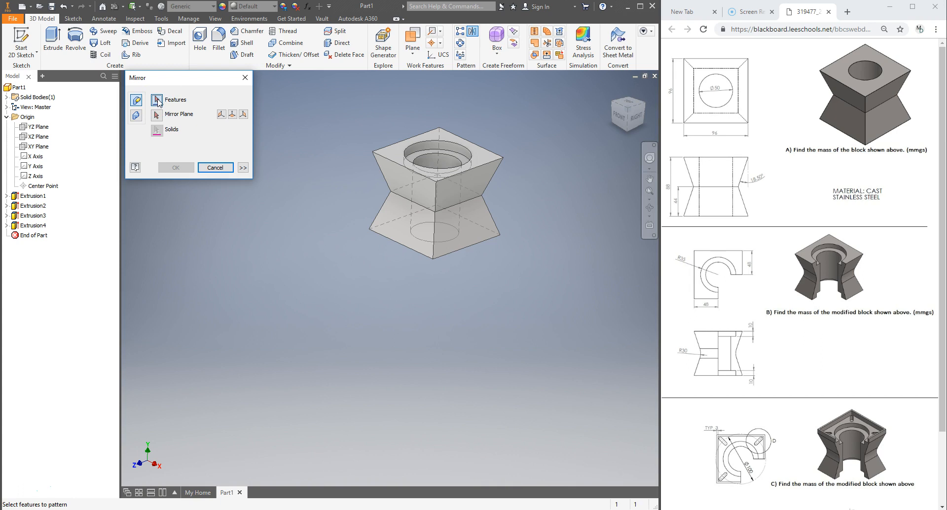
click(38, 227)
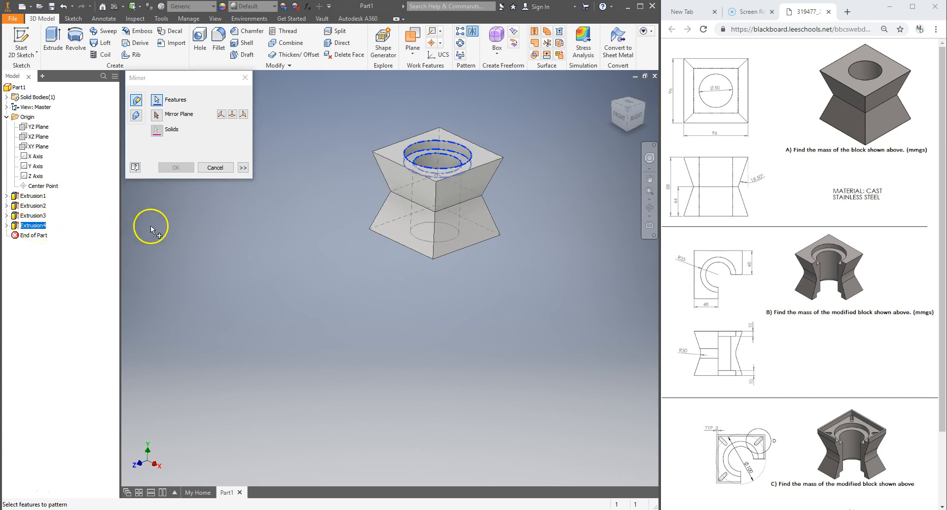
click(156, 117)
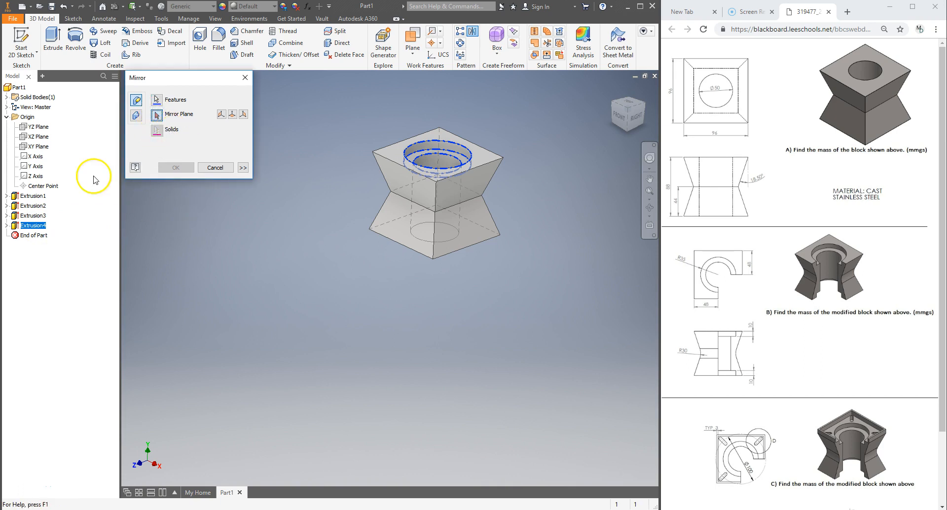
click(36, 138)
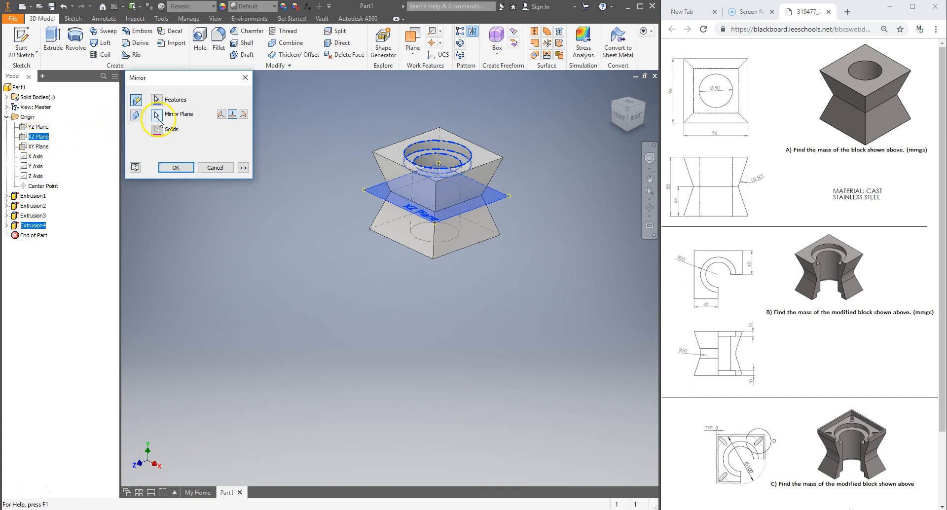
click(176, 168)
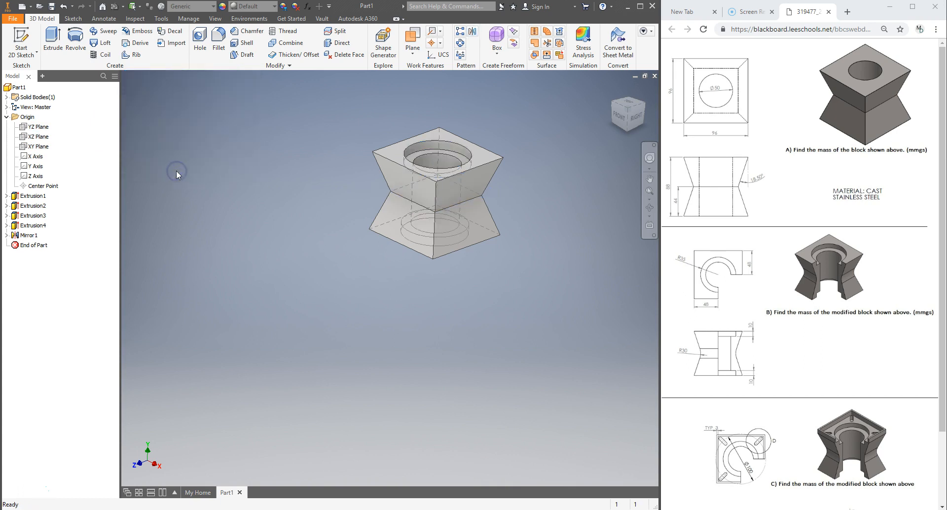
Sketch a 48 x 48 mm two-point rectangle on the top face from the center to one corner
mouse_move(632, 122)
mouse_down()
mouse_move(632, 480)
mouse_move(632, 452)
mouse_up()
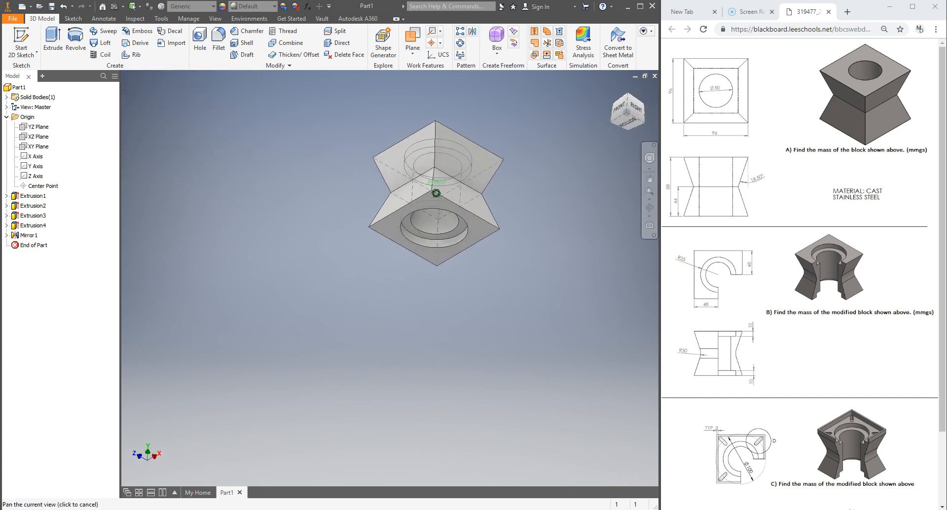
click(637, 106)
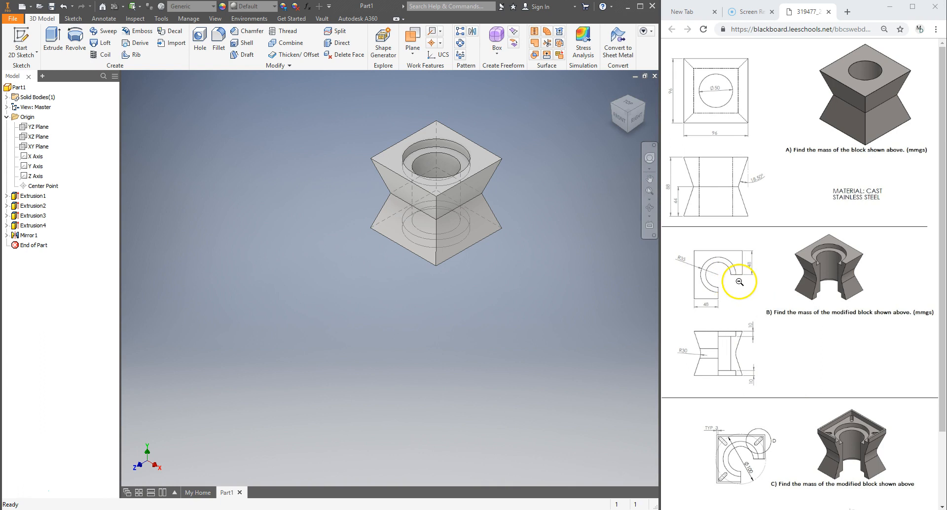
click(622, 106)
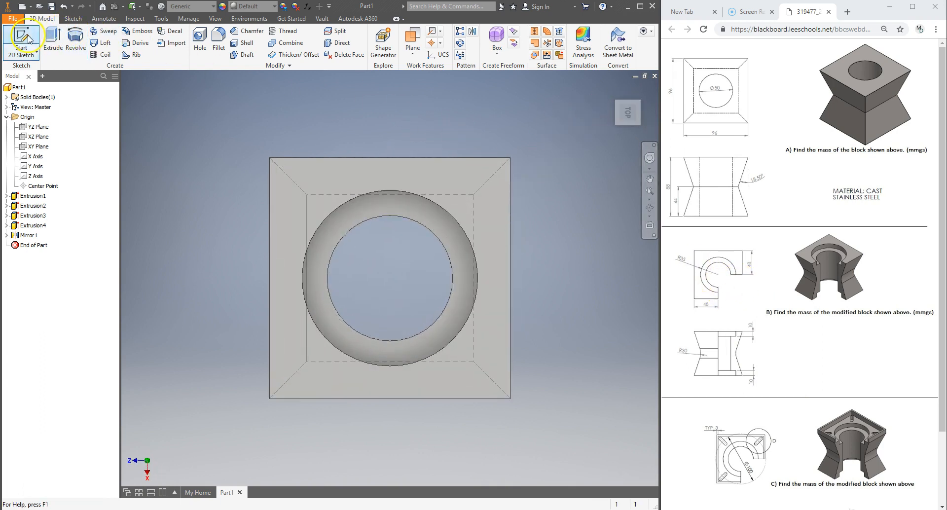
click(281, 176)
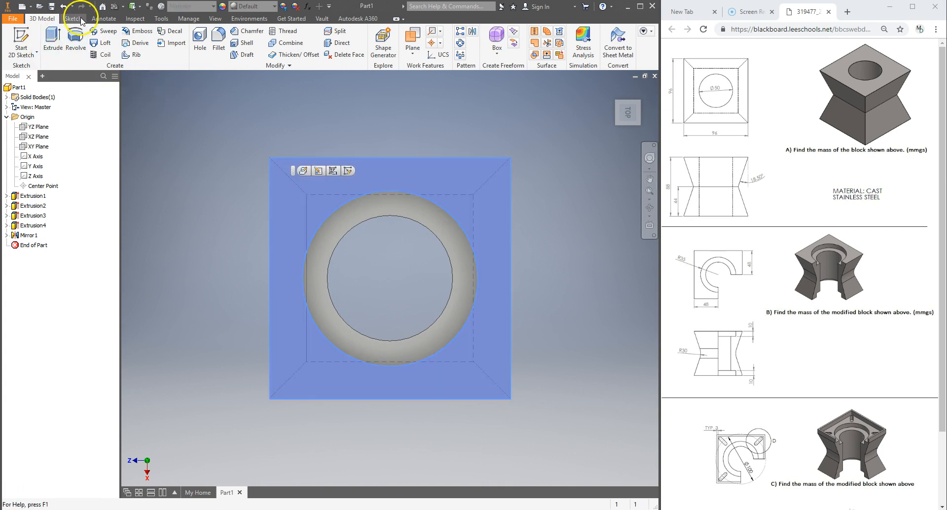
click(21, 40)
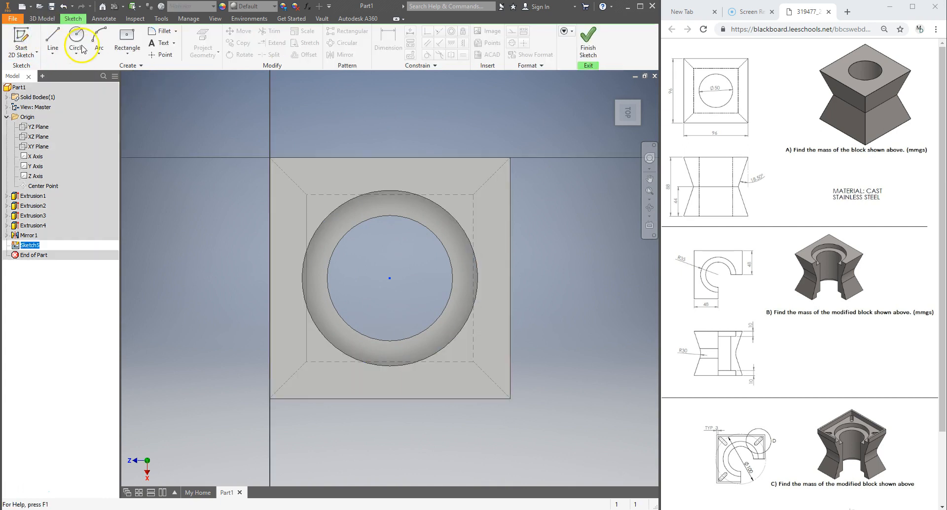
click(128, 49)
click(122, 69)
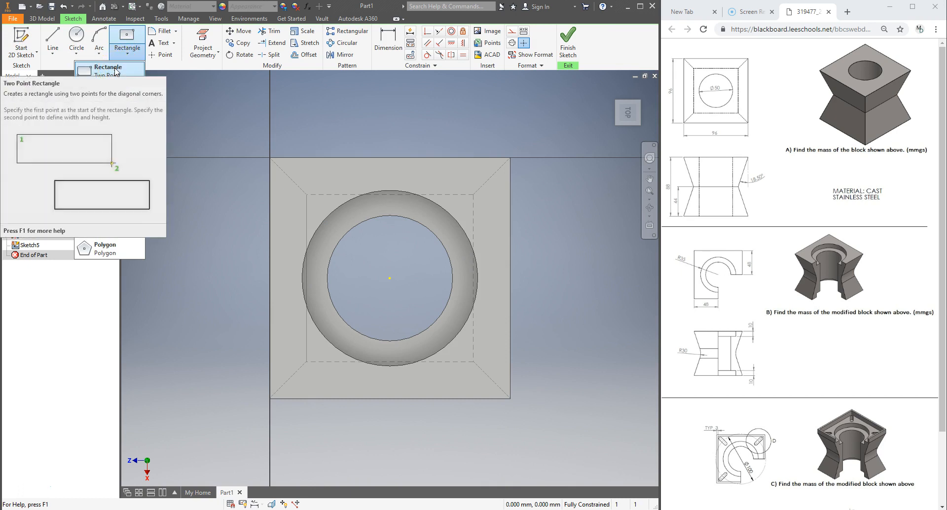
click(116, 71)
click(390, 279)
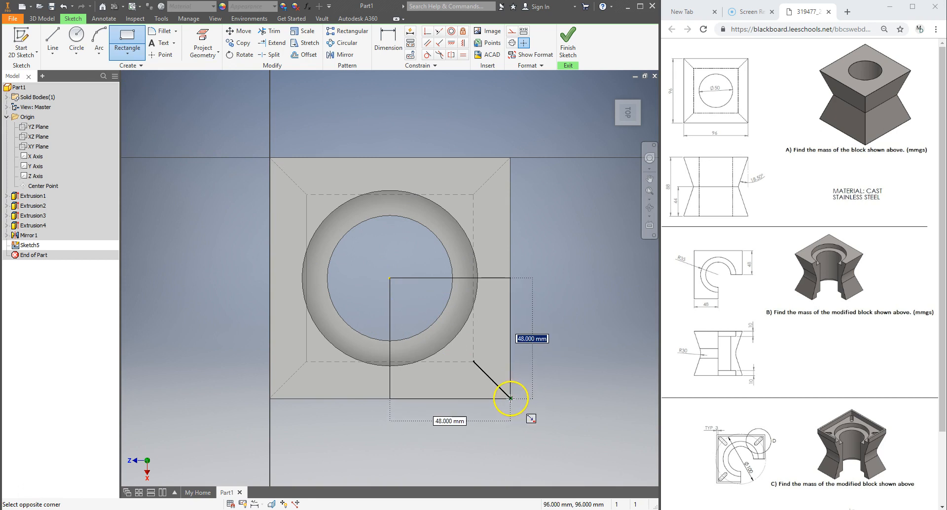
click(510, 398)
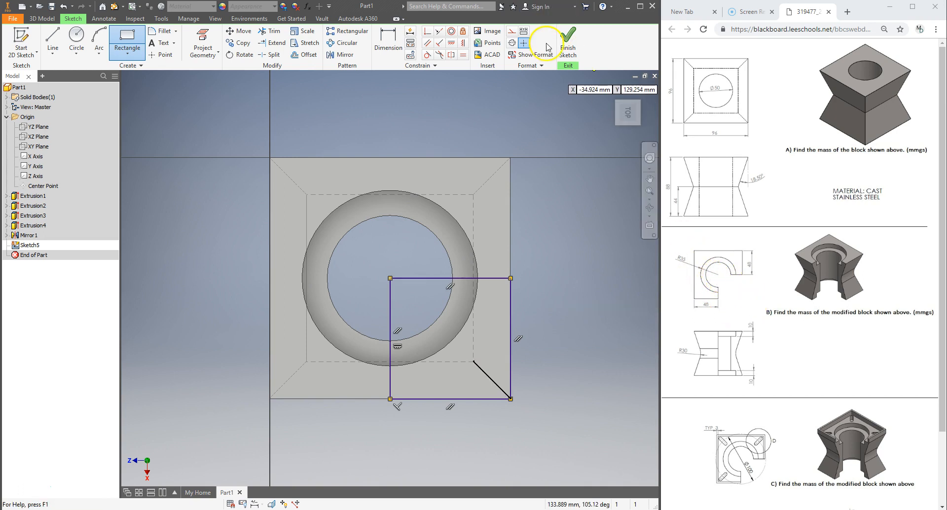
click(572, 42)
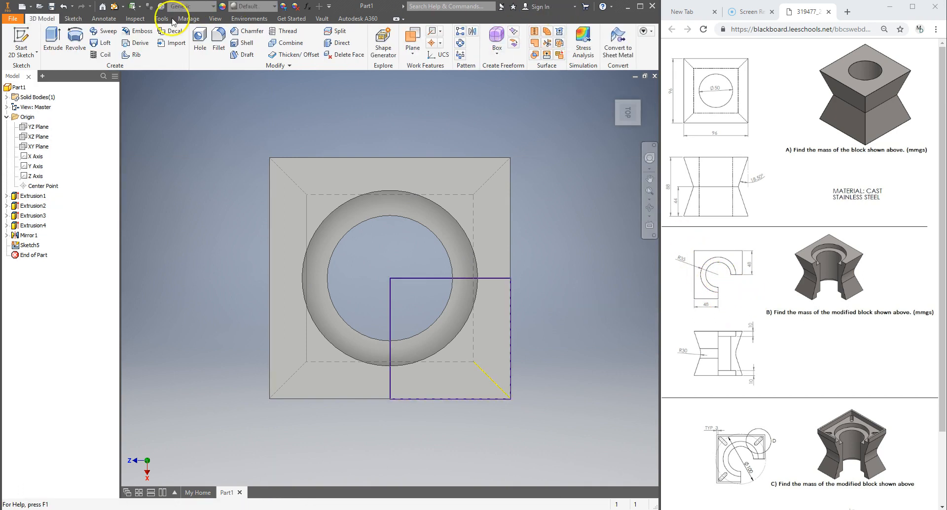
Cut-extrude the rectangle through all to remove the block's corner quadrant
click(52, 37)
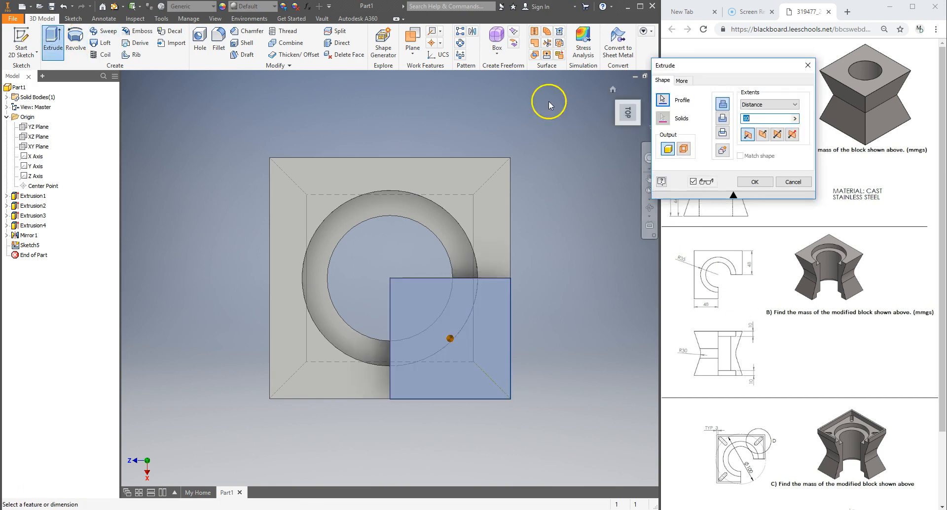
click(723, 119)
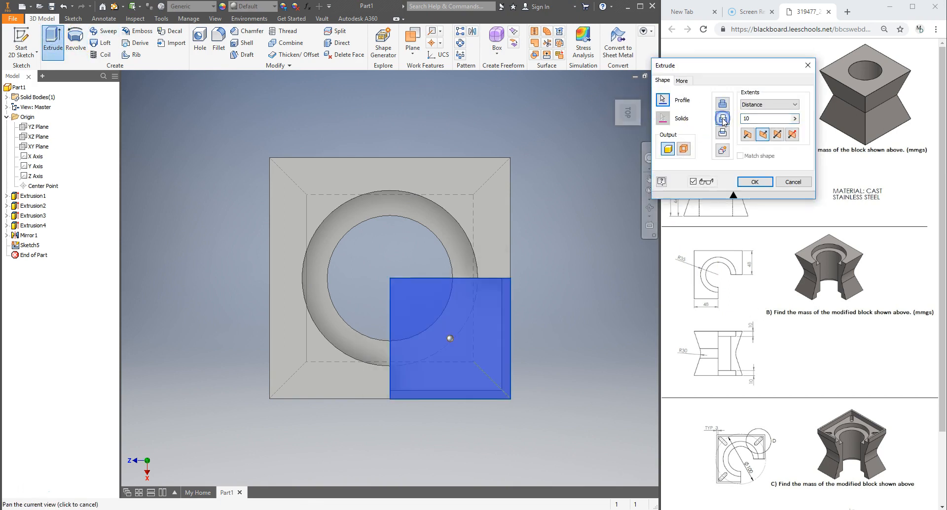
click(639, 124)
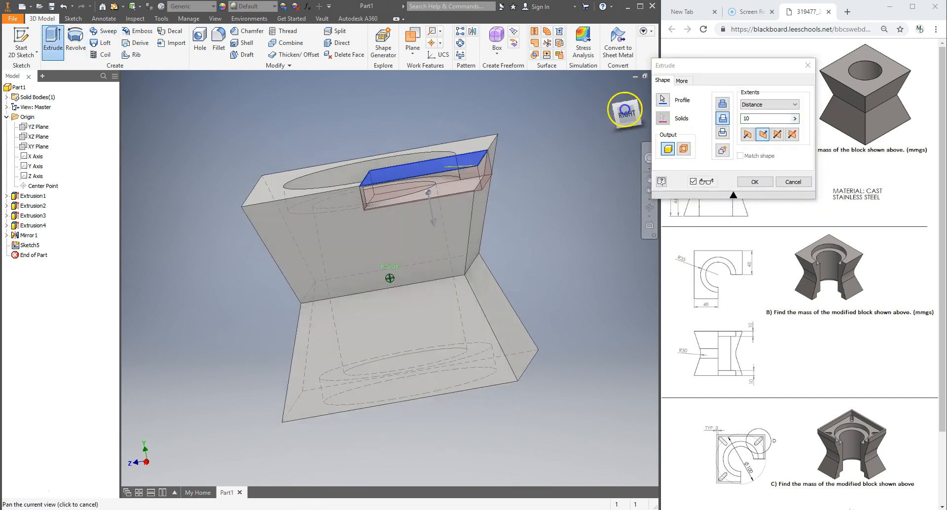
click(758, 105)
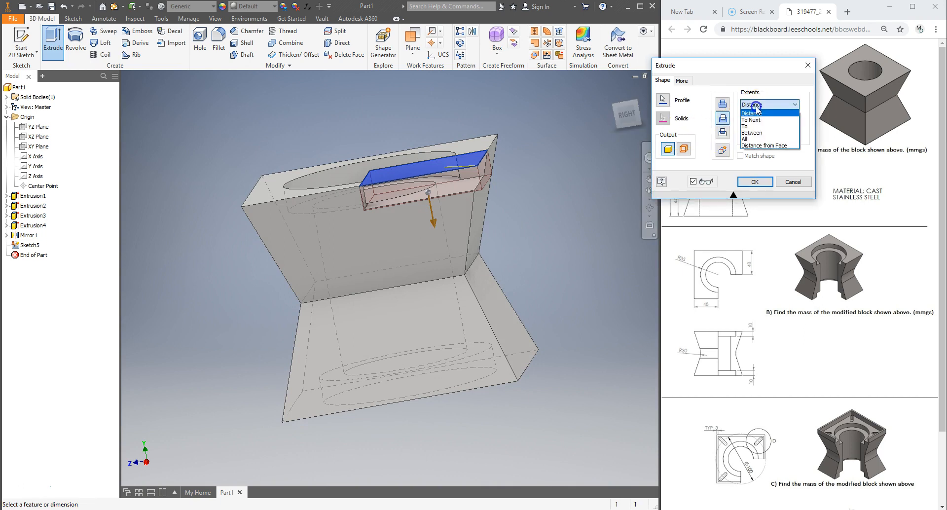
click(751, 139)
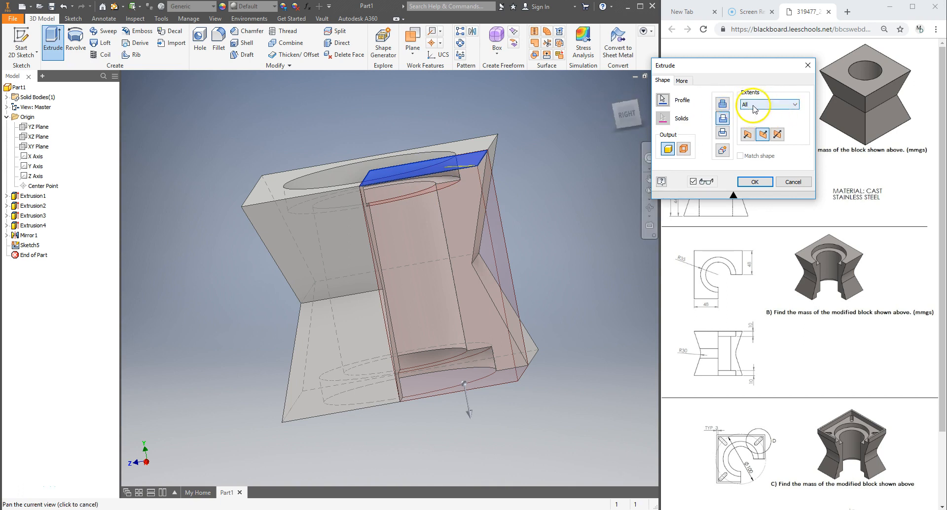
click(755, 182)
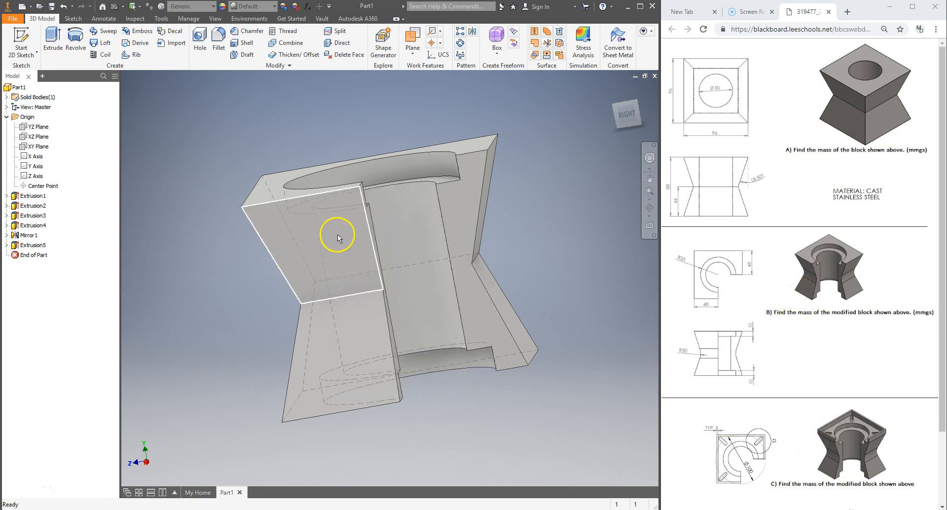
mouse_move(144, 128)
shift+middle_down()
mouse_move(177, 120)
mouse_move(647, 125)
mouse_move(654, 173)
mouse_move(137, 174)
shift+middle_up()
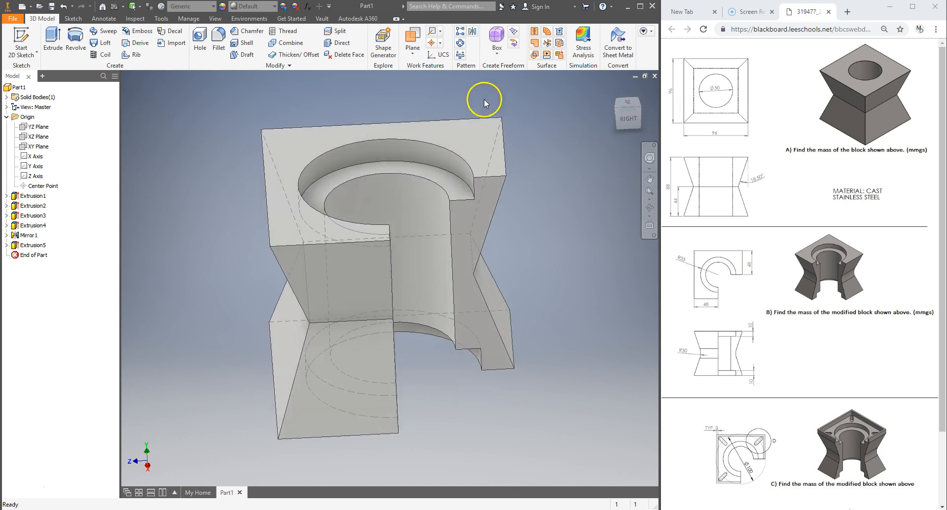
Fillet the two inner waist edges where the tapered faces meet the center band with a 30 mm radius
click(223, 42)
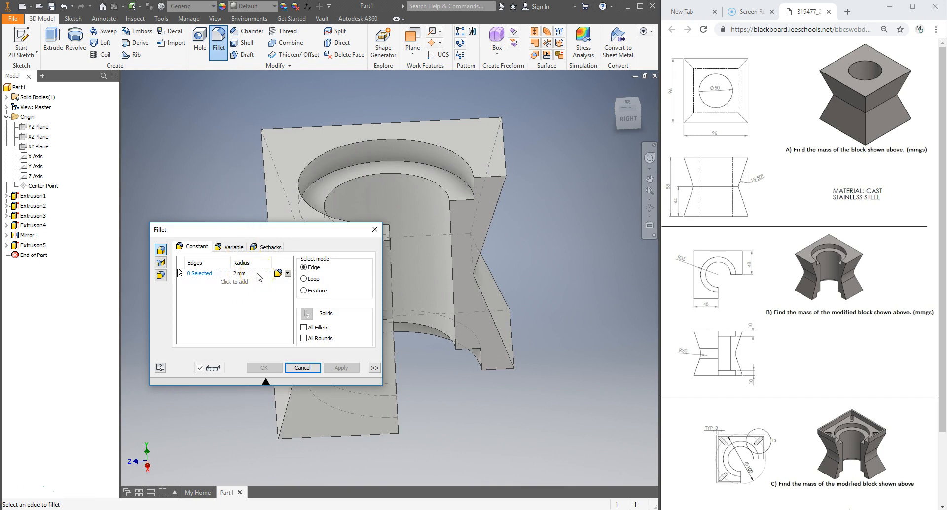
click(314, 268)
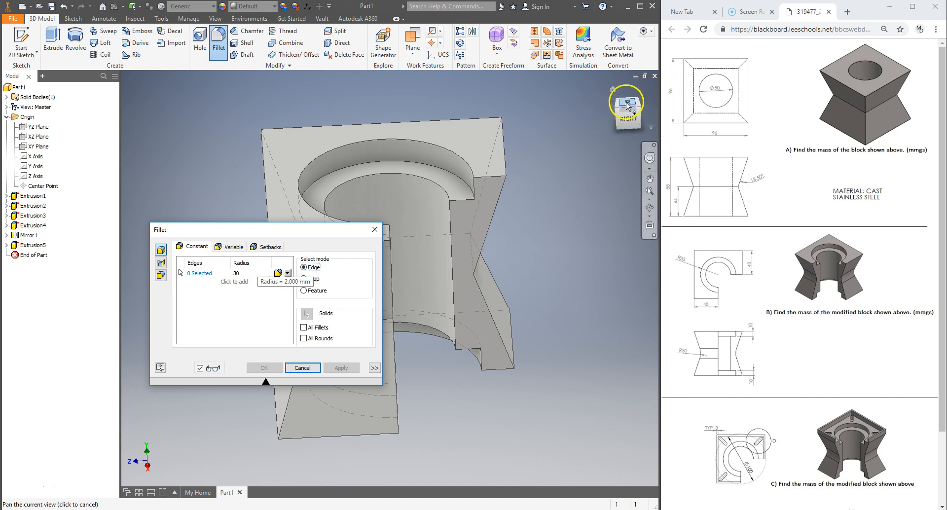
shift+middle_drag(501, 264, 532, 286)
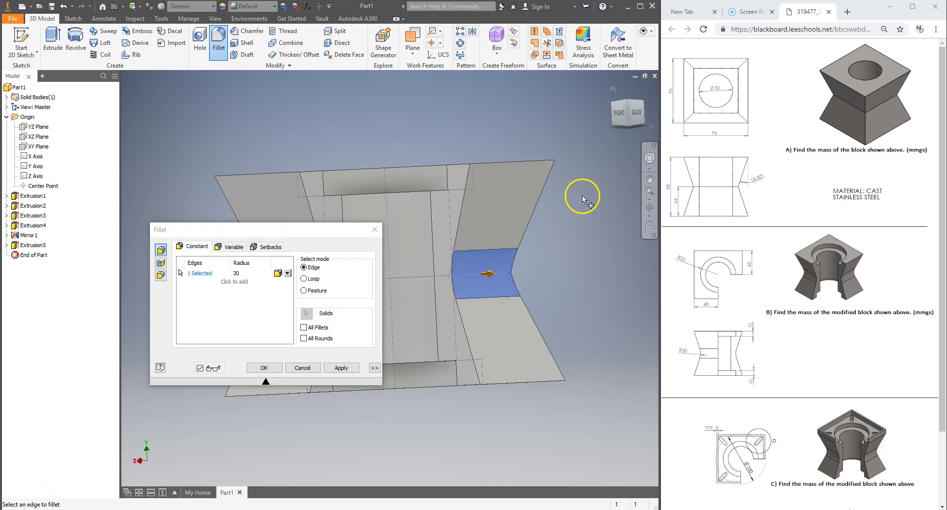
click(303, 280)
scroll(525, 253, down, 5)
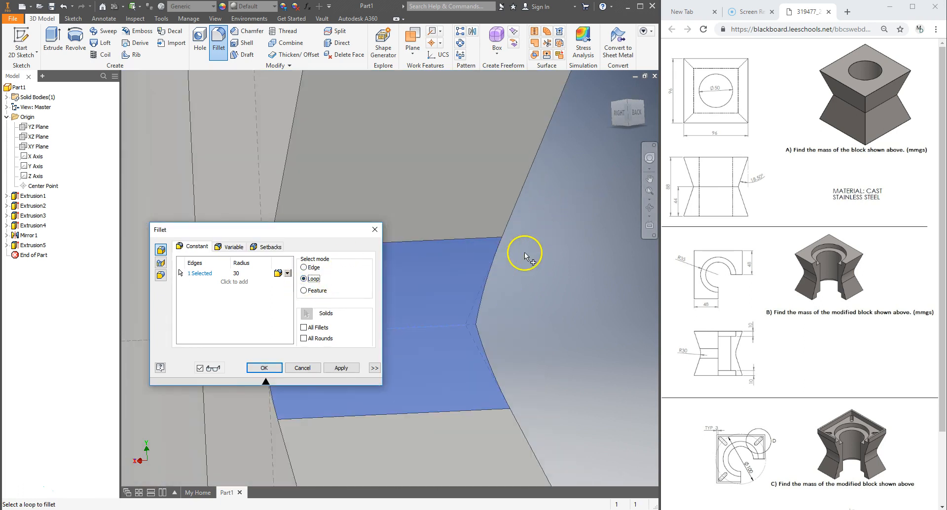
scroll(525, 253, up, 6)
scroll(525, 253, up, 5)
scroll(513, 256, down, 2)
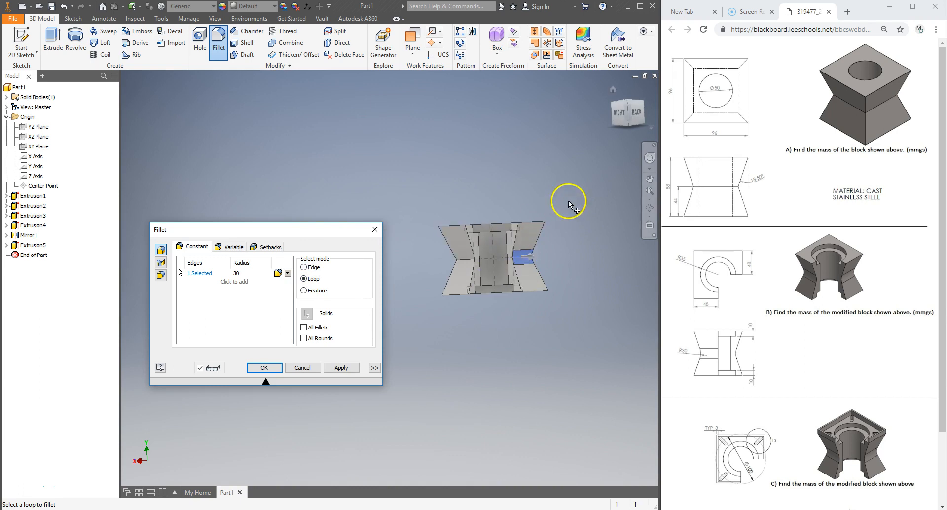
click(620, 104)
drag(630, 120, 363, 150)
shift+middle_drag(363, 151, 442, 205)
middle_drag(439, 268, 521, 218)
click(304, 267)
click(496, 266)
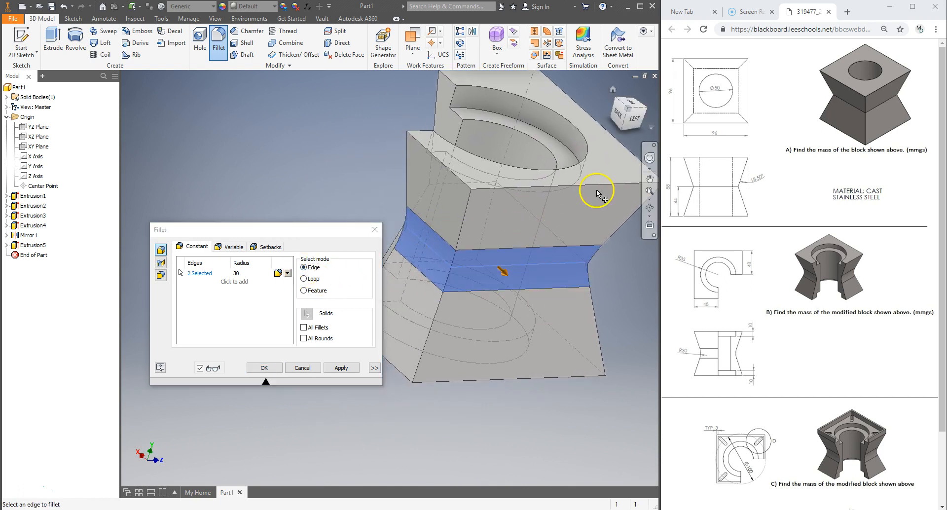
click(634, 116)
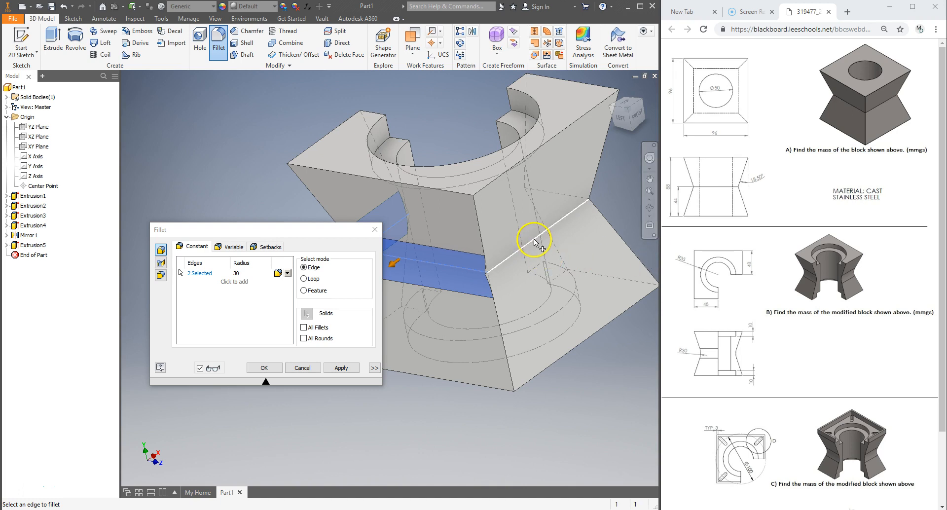
click(341, 368)
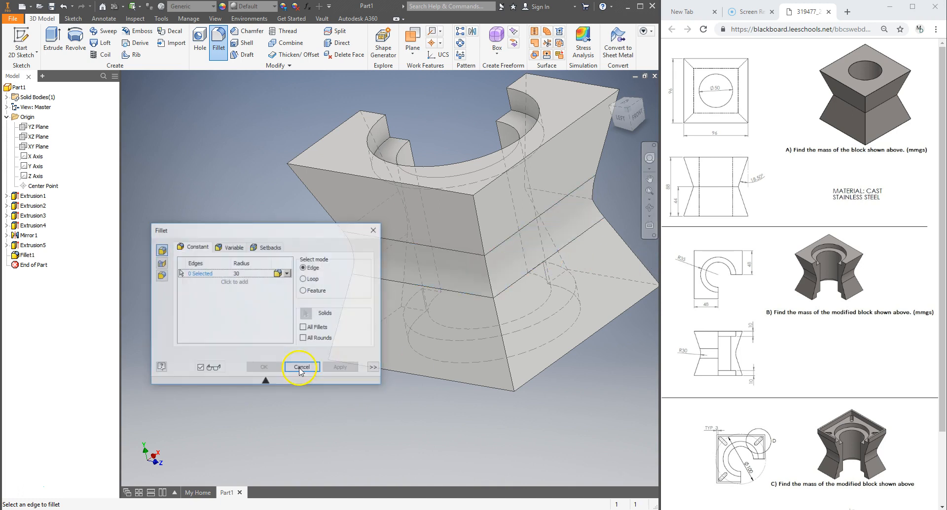
click(374, 232)
Start a sketch on the top face and draw a 100 mm diameter construction circle centered on the origin
drag(640, 123, 501, 135)
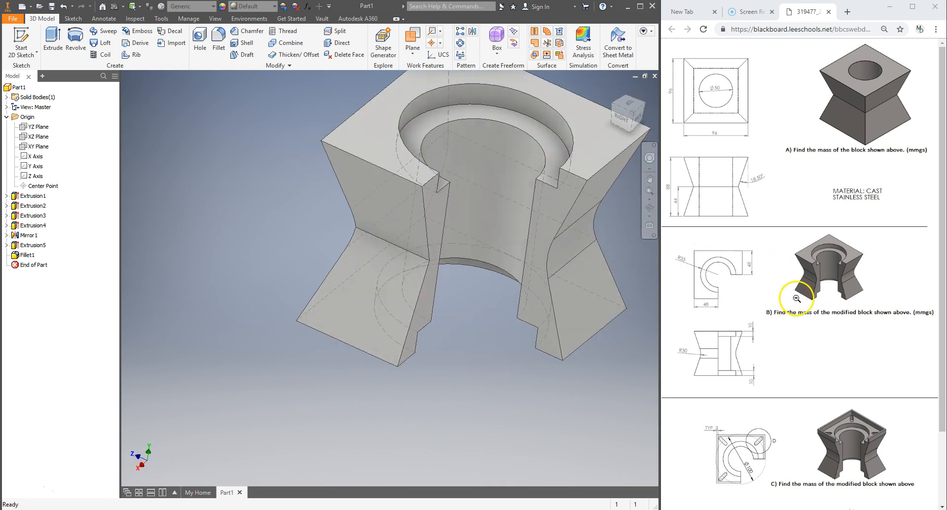
scroll(809, 311, down, 2)
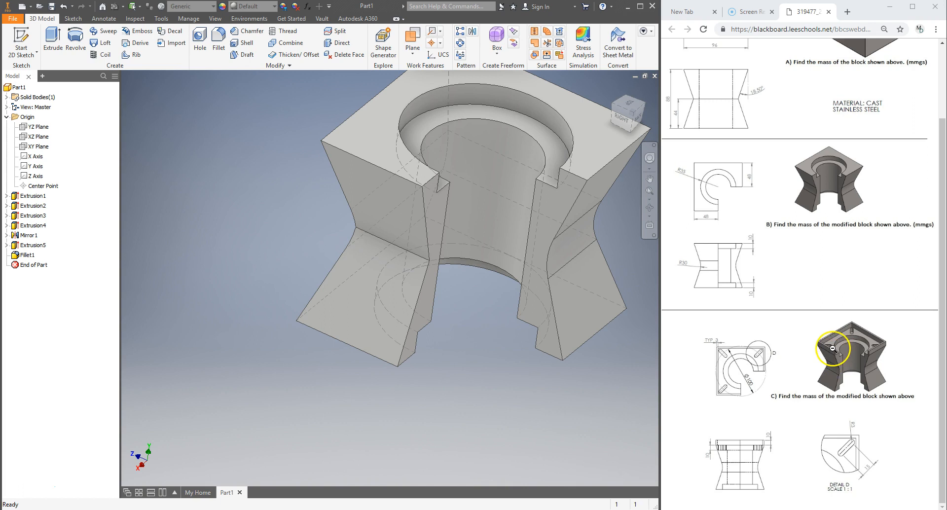
click(69, 19)
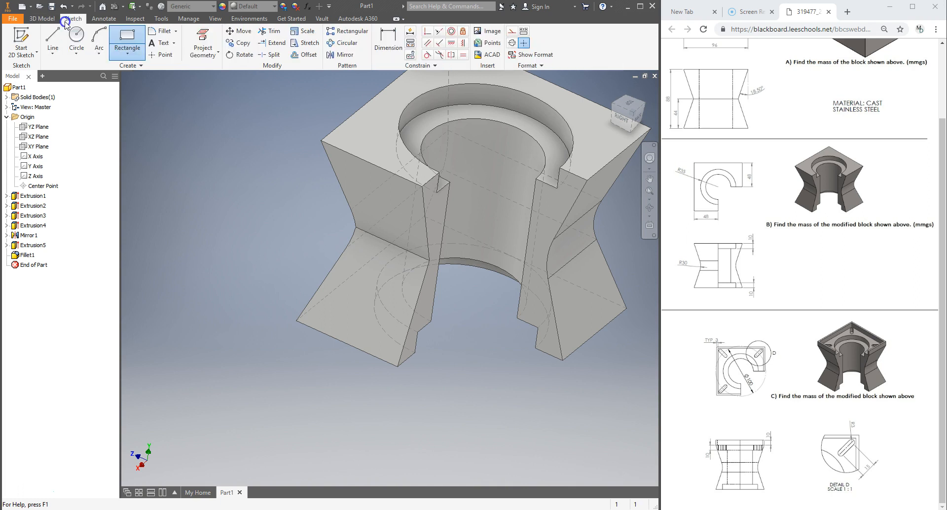
click(354, 130)
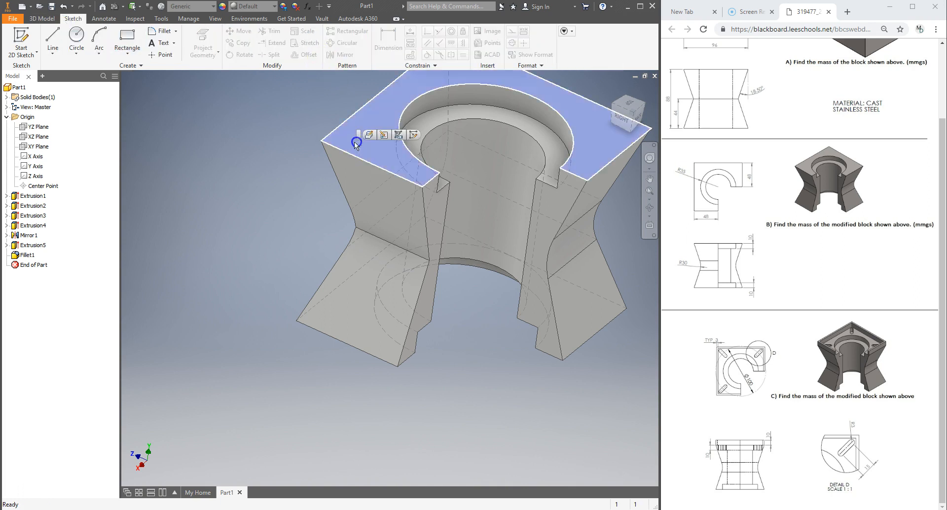
click(22, 39)
click(77, 35)
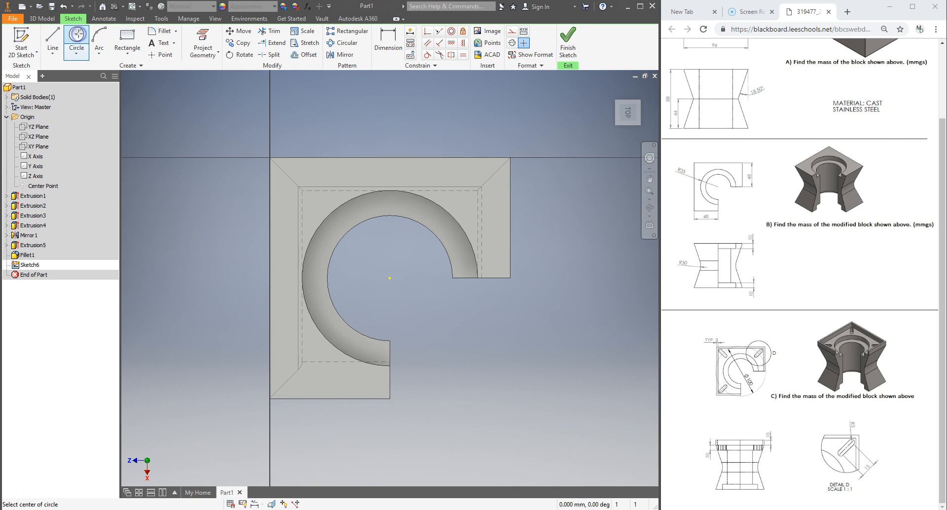
click(513, 44)
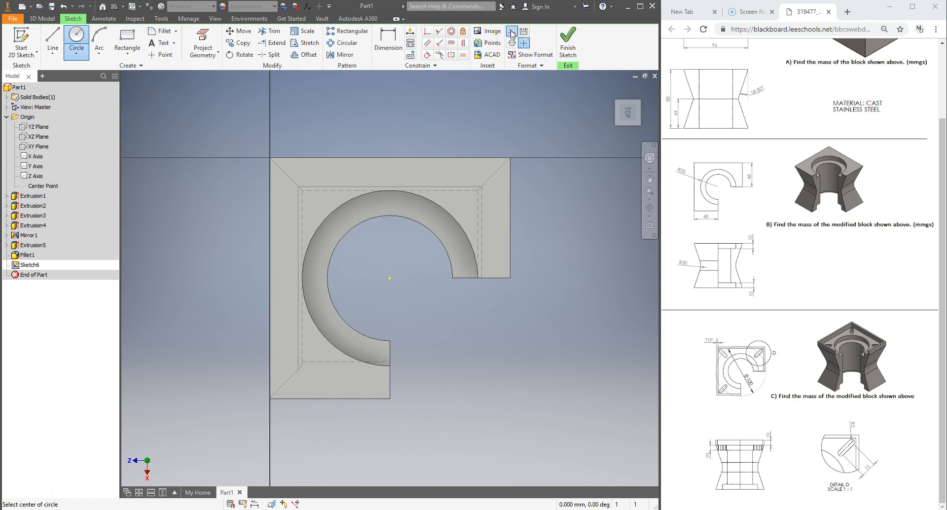
click(512, 32)
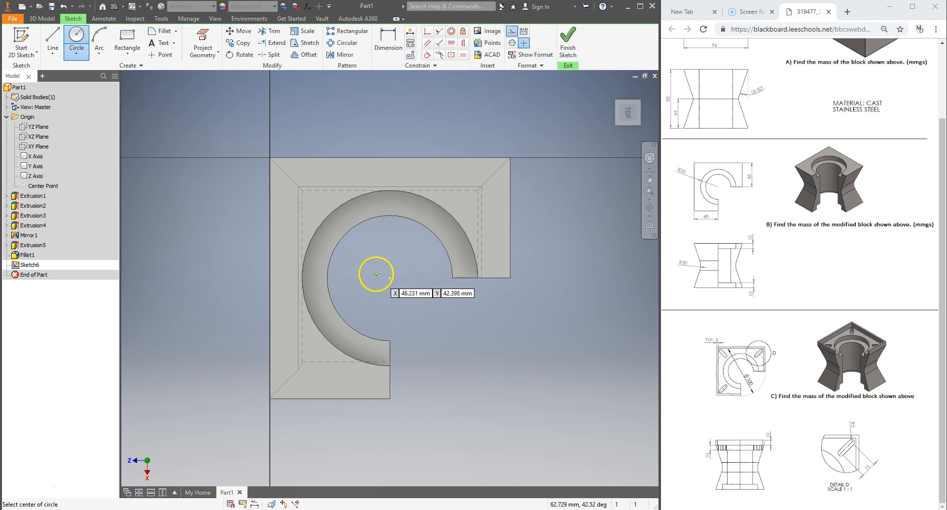
click(393, 278)
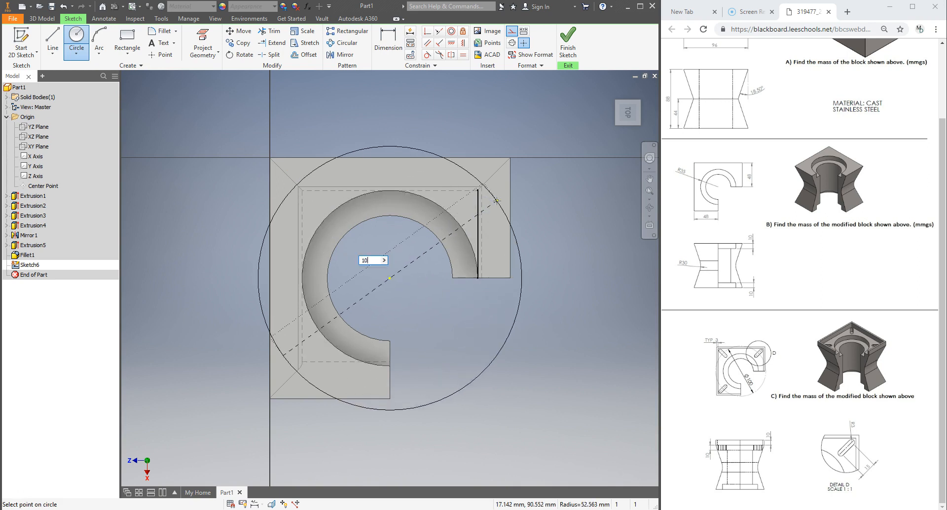
key(Return)
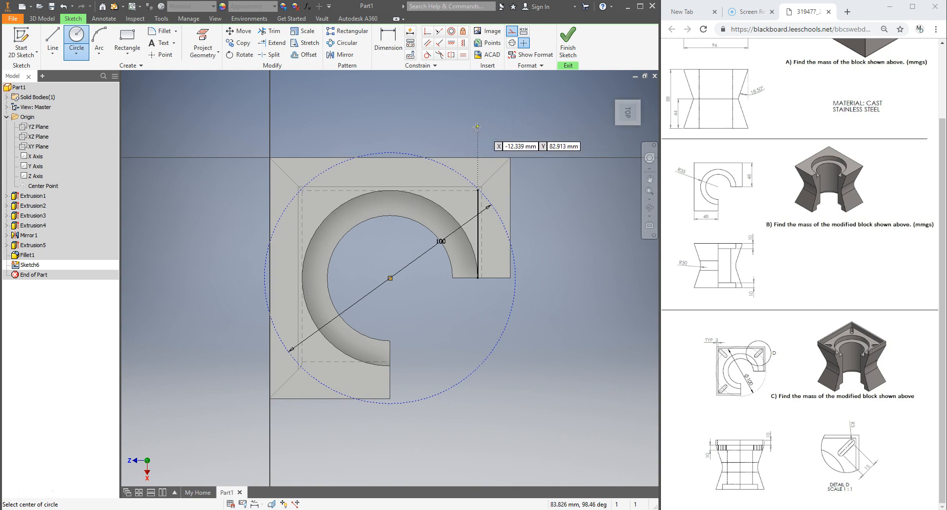
Draw a construction line diagonally inward from the top face's corner and dimension its angle to the edge as 45 degrees
scroll(488, 160, down, 5)
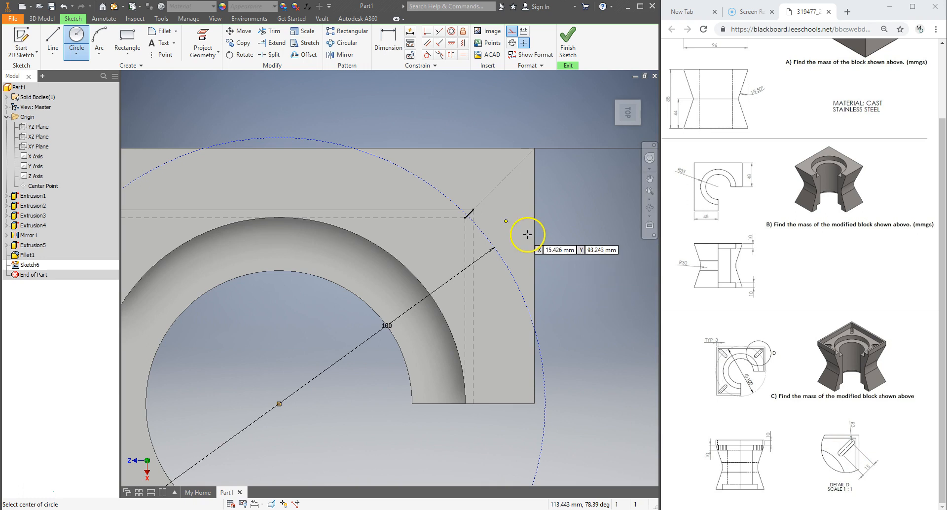
click(131, 53)
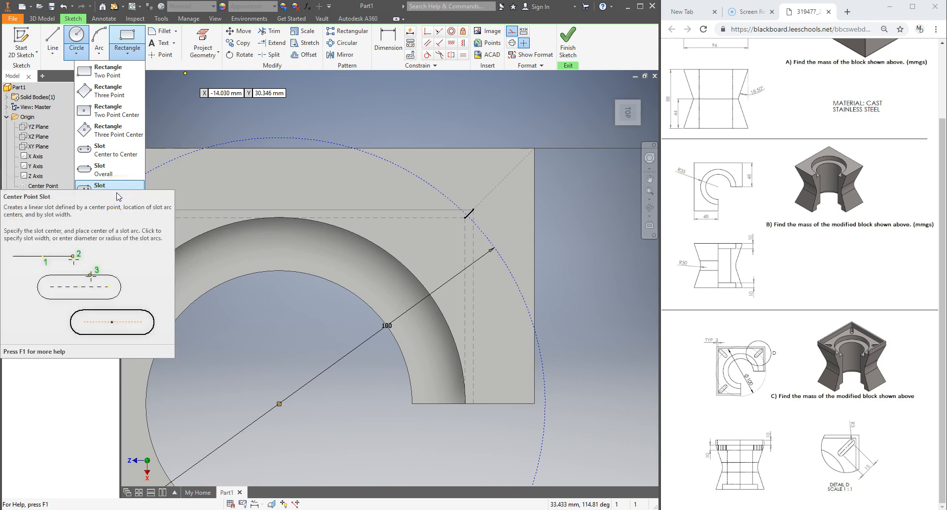
click(53, 39)
click(535, 148)
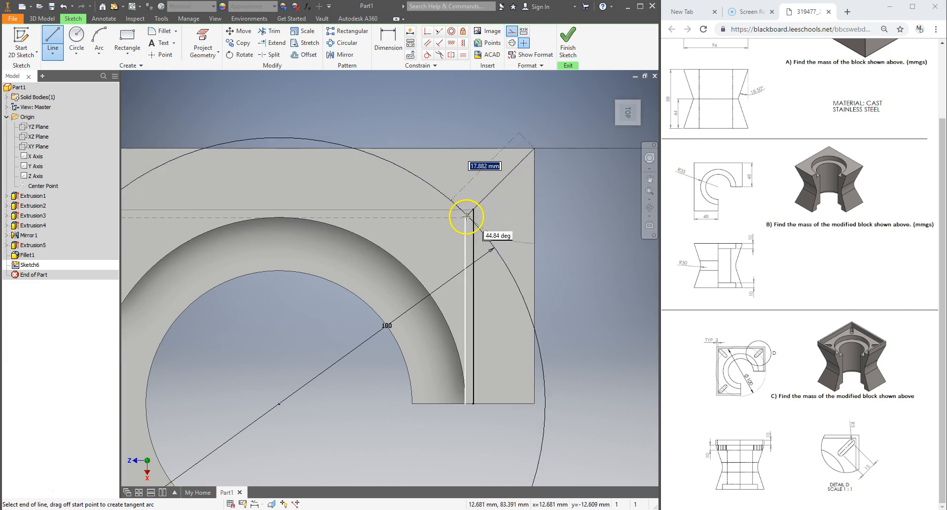
click(434, 248)
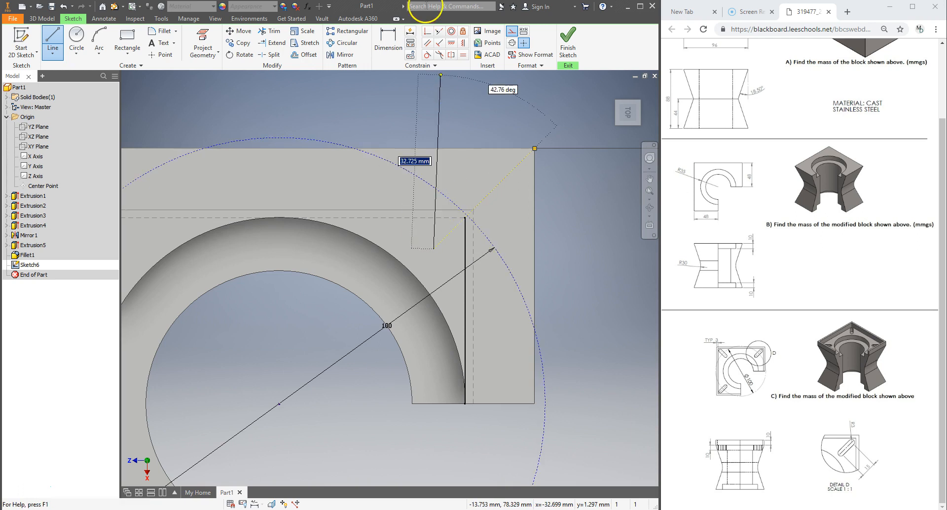
click(388, 41)
click(503, 184)
click(535, 199)
click(523, 201)
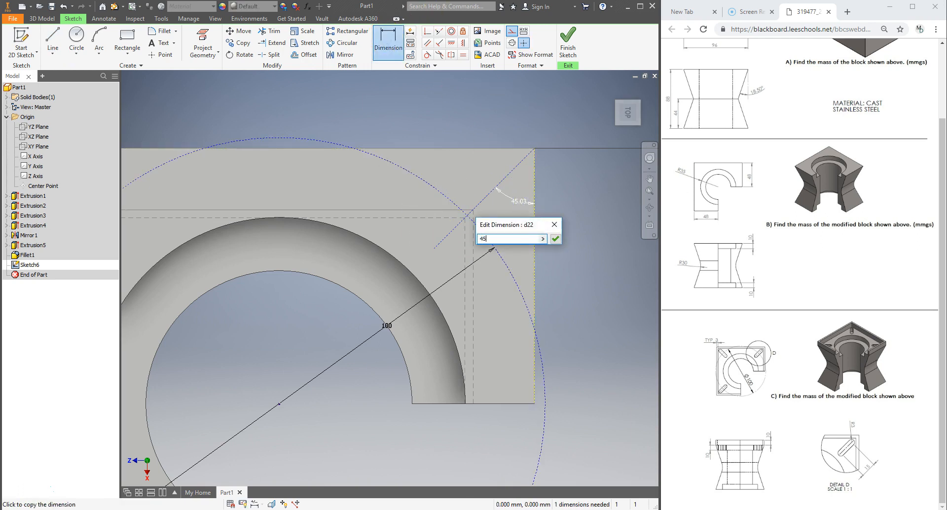
text(45)
key(Return)
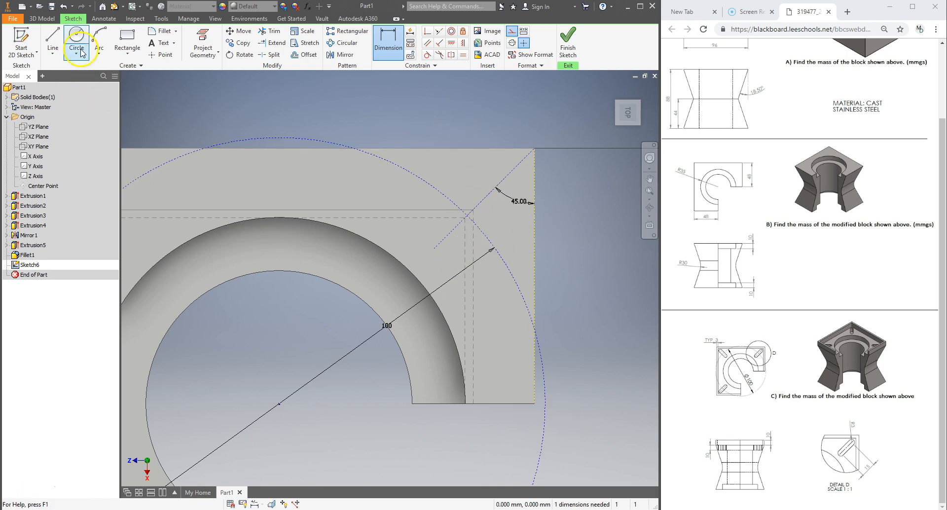
Sketch a center-point slot at the diagonal's intersection with the construction circle, 7.5 mm center-to-arc and 6 mm wide
click(120, 58)
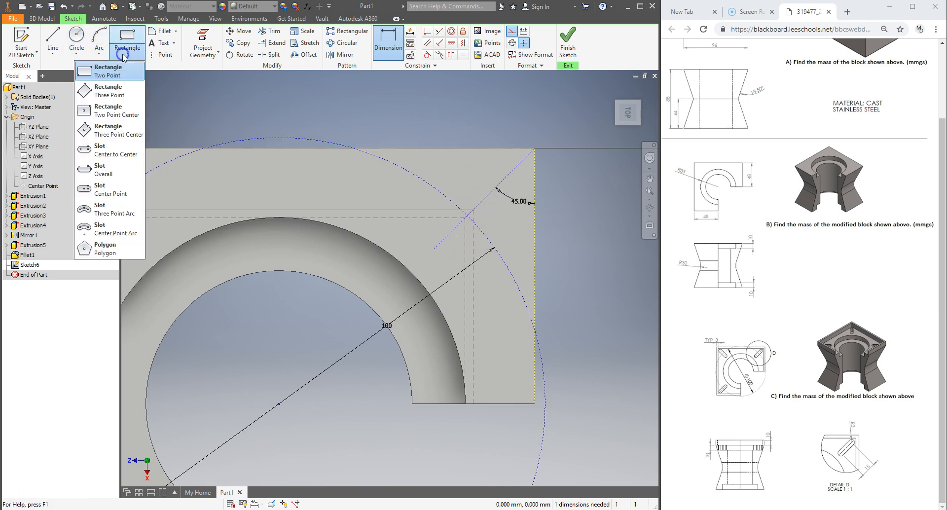
click(118, 194)
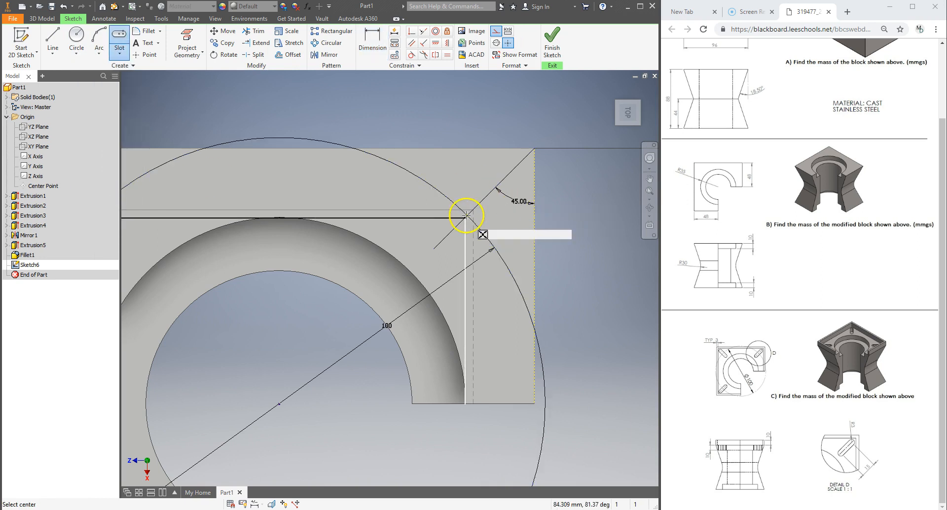
scroll(468, 214, up, 5)
scroll(468, 217, down, 9)
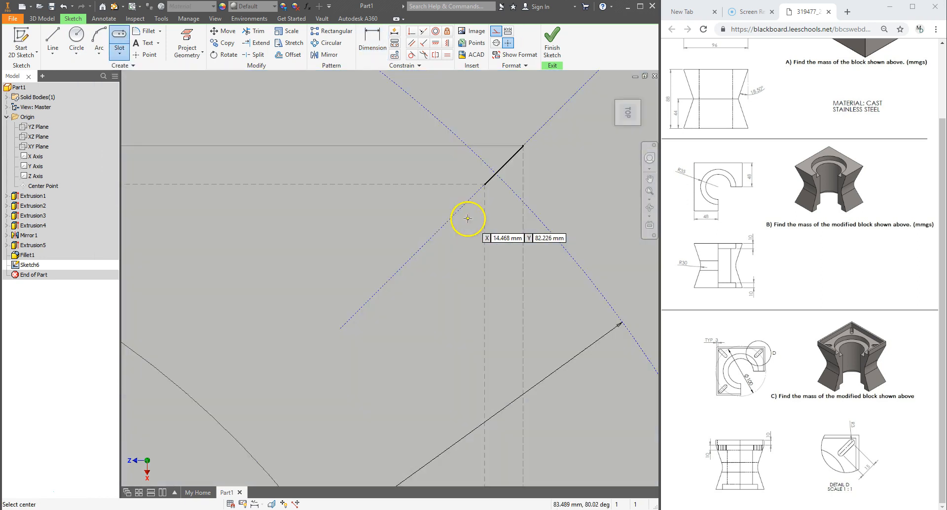
click(495, 173)
scroll(506, 176, down, 5)
scroll(505, 176, up, 4)
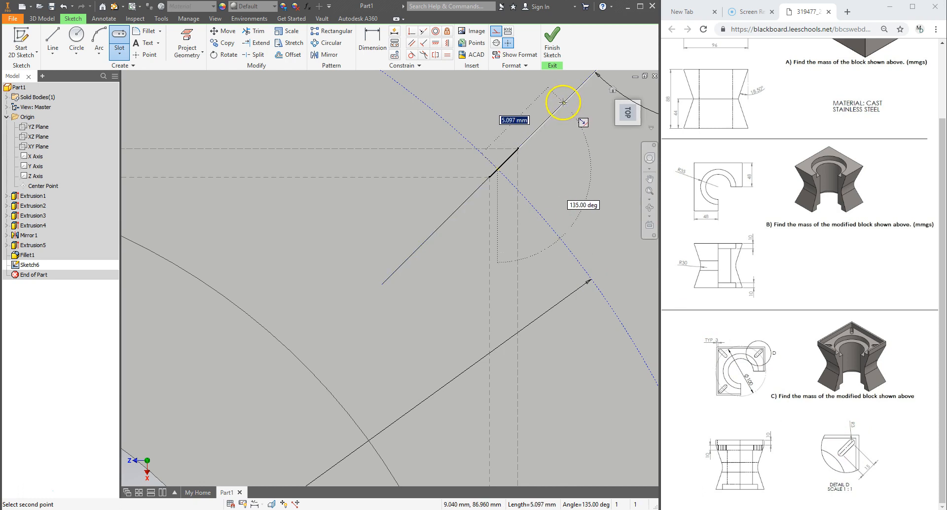
scroll(562, 102, down, 4)
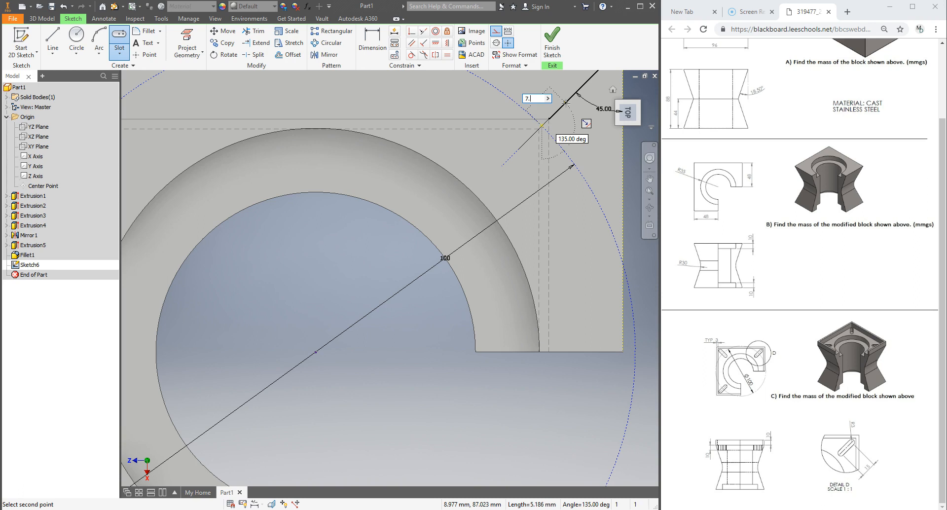
click(574, 117)
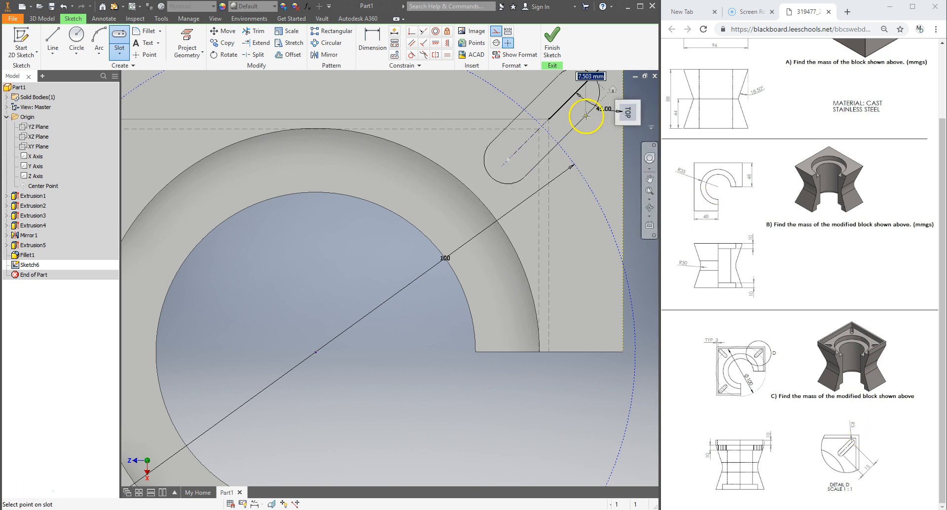
scroll(578, 103, up, 2)
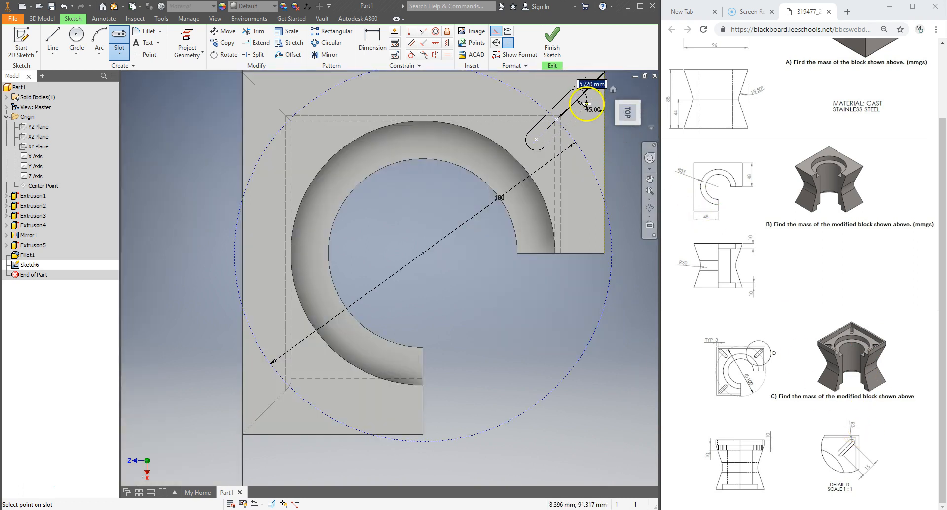
middle_drag(579, 103, 499, 216)
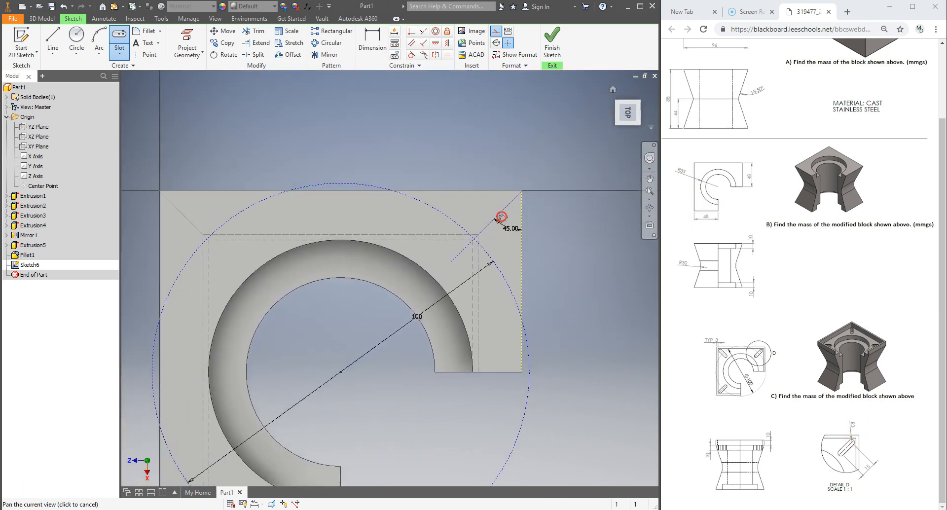
scroll(514, 205, up, 2)
scroll(512, 230, down, 5)
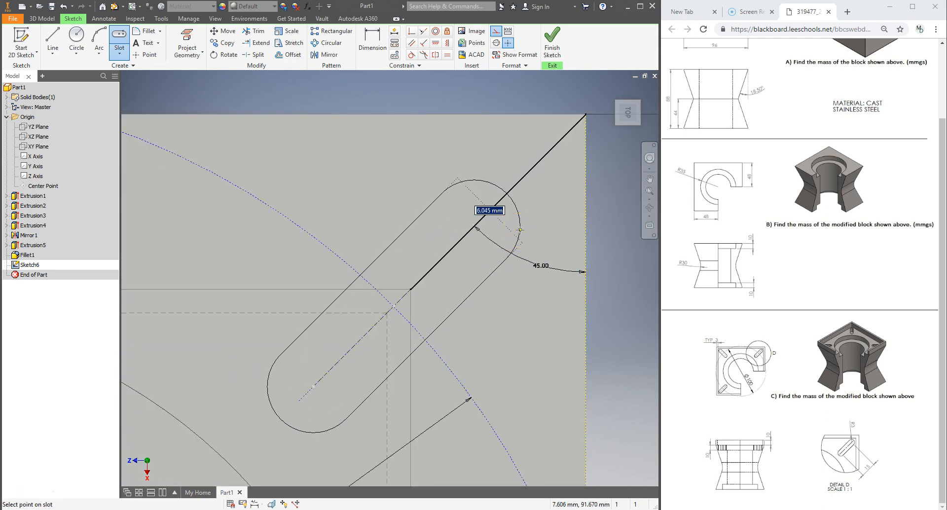
key(Return)
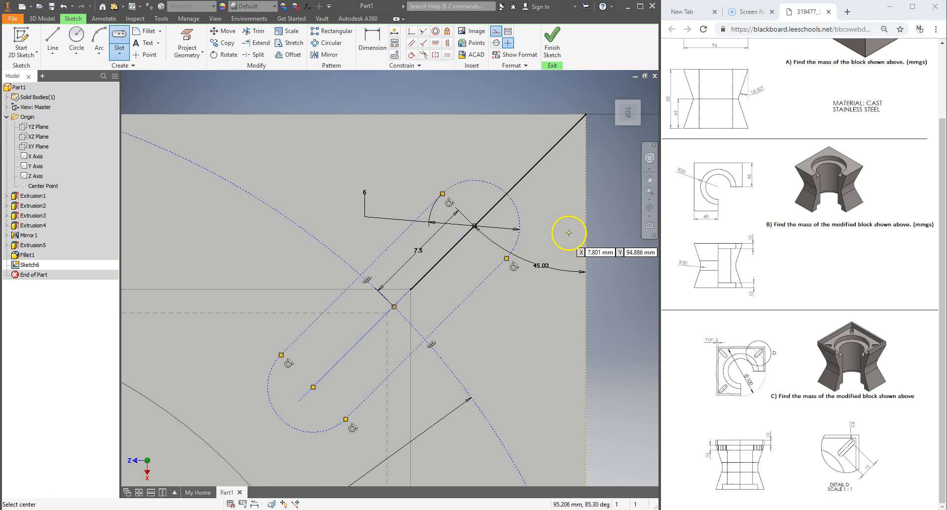
scroll(553, 236, up, 1)
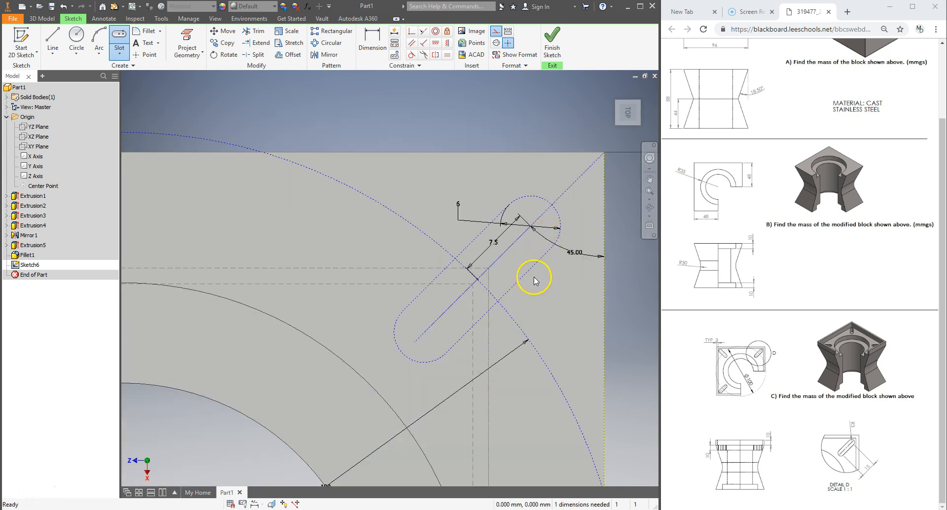
key(Escape)
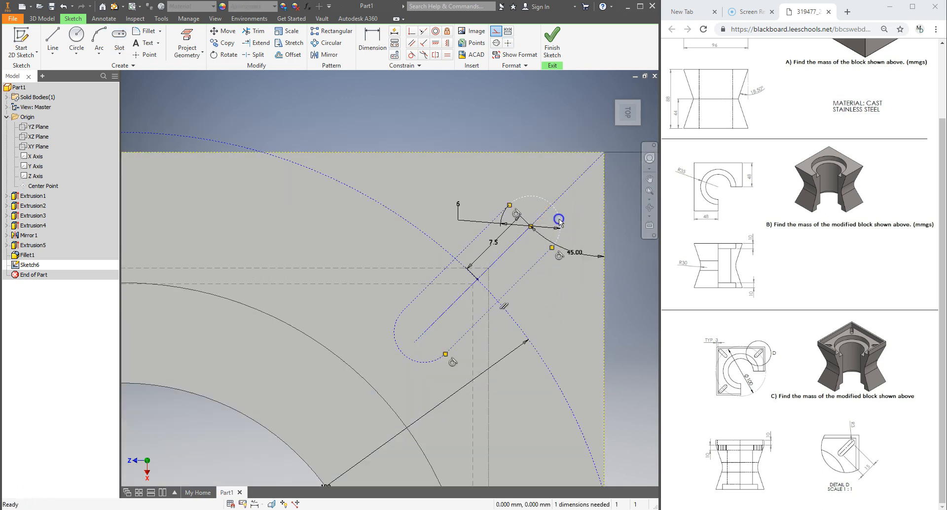
Convert the construction slot outline into regular sketch geometry
click(498, 32)
click(481, 234)
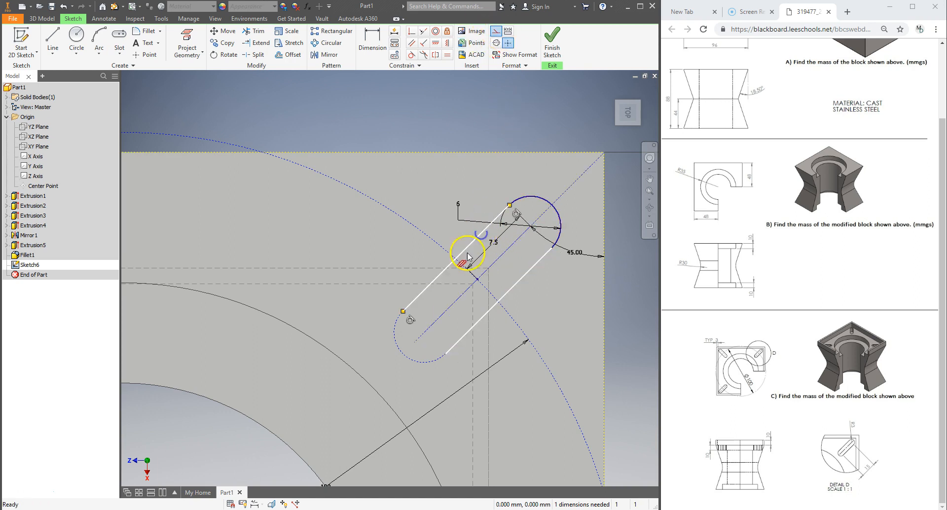
click(497, 31)
scroll(562, 213, down, 5)
scroll(557, 217, up, 8)
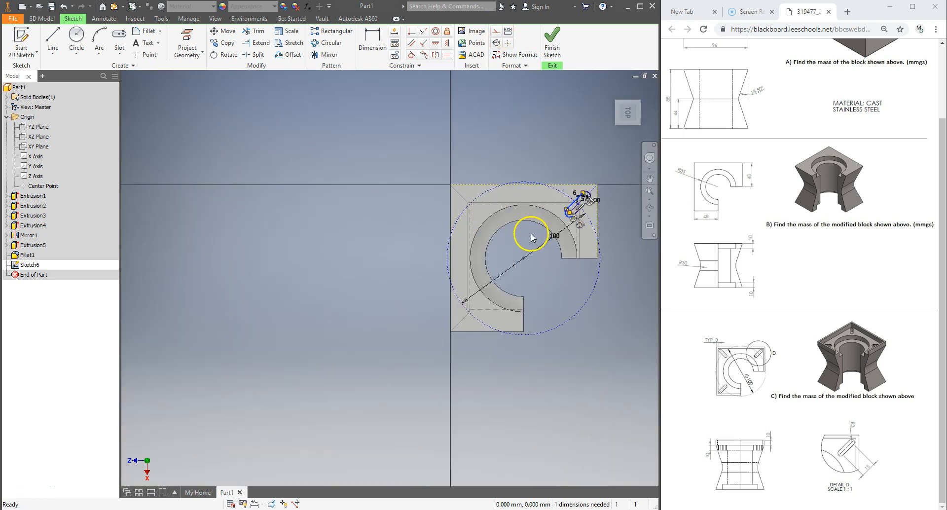
scroll(618, 125, down, 3)
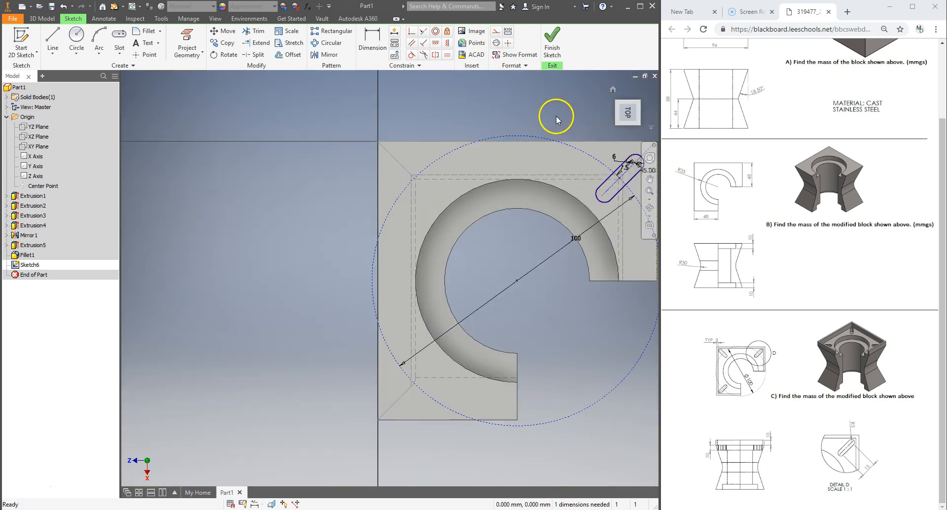
middle_drag(555, 115, 468, 128)
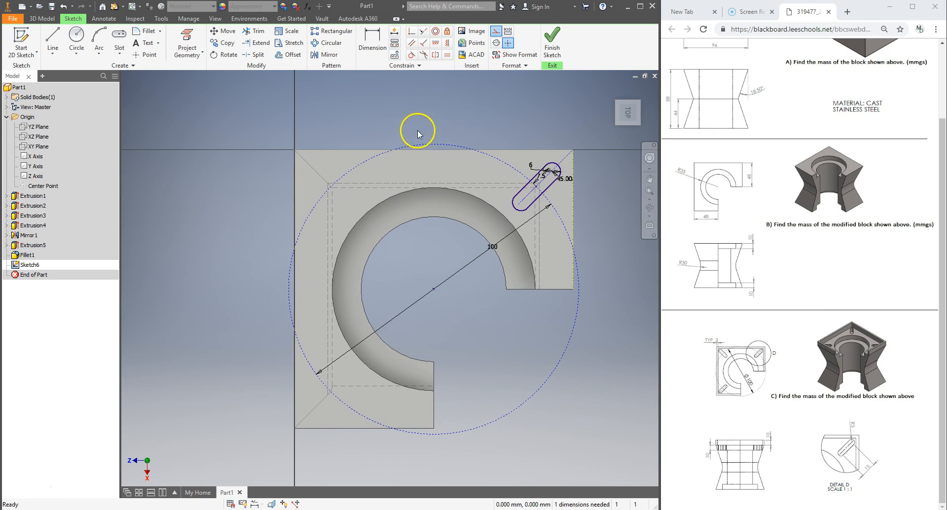
Circular-pattern the slot around the sketch center point to 4 instances over 360 degrees
click(325, 44)
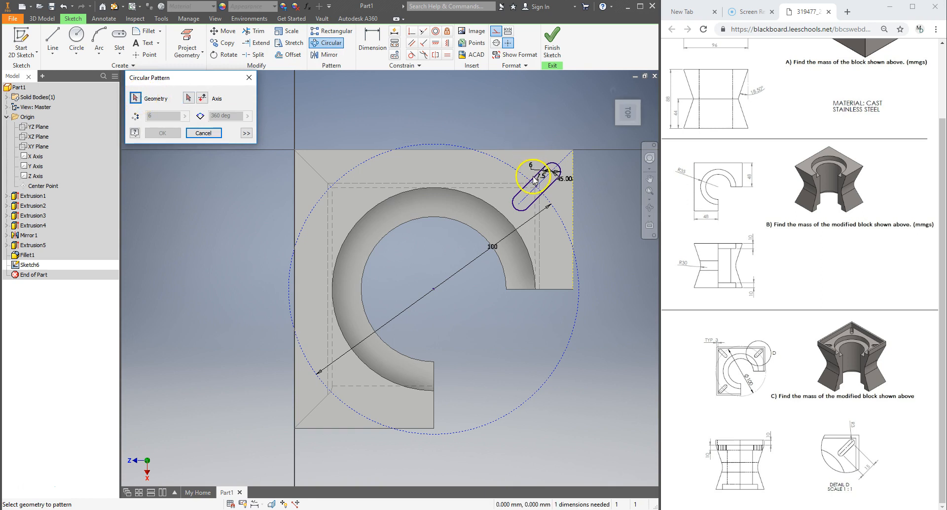
scroll(519, 197, up, 5)
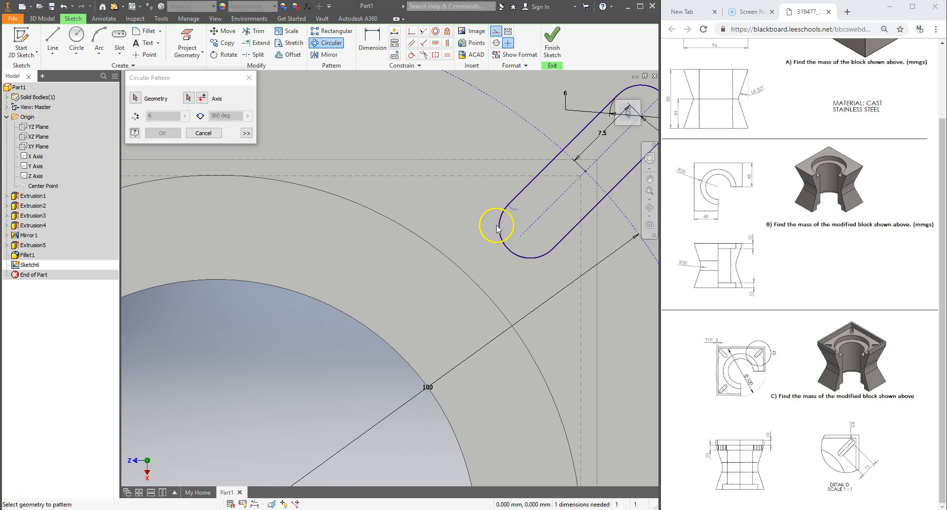
click(189, 99)
click(520, 191)
click(497, 219)
click(556, 243)
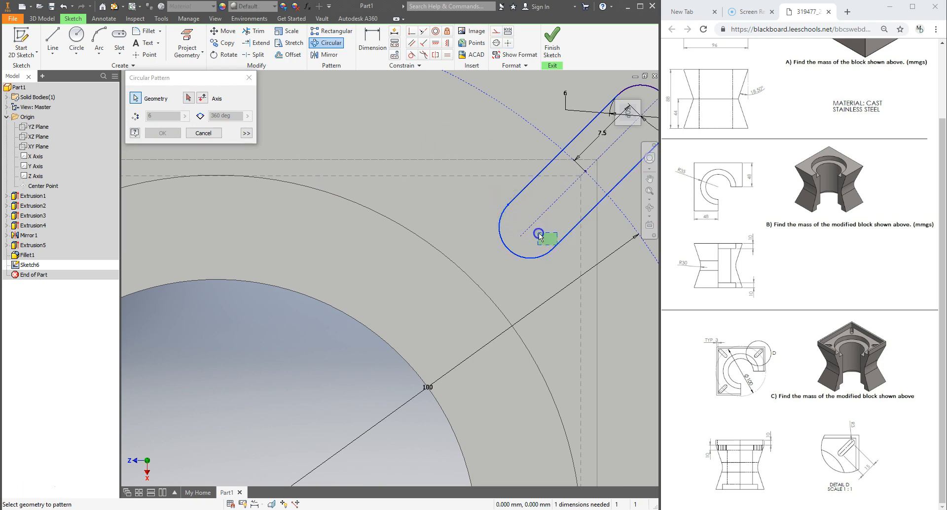
click(556, 243)
scroll(513, 235, up, 5)
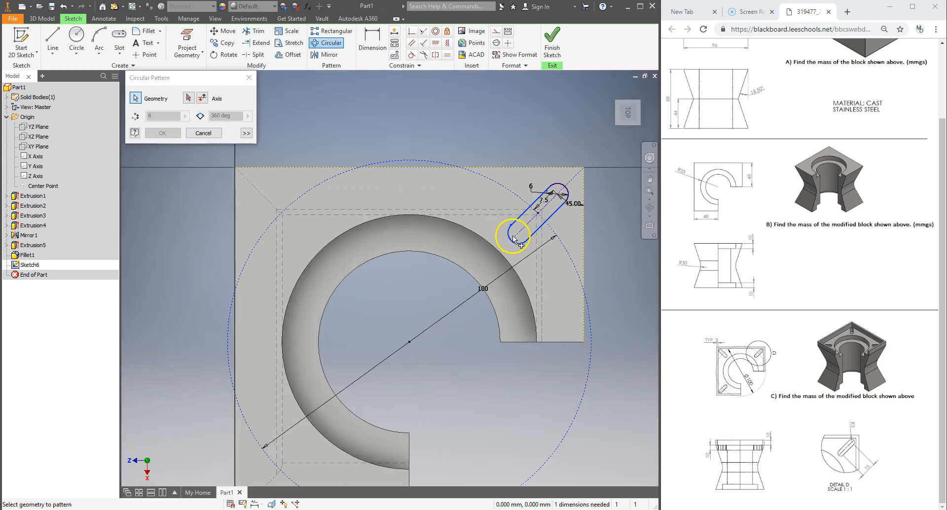
scroll(564, 204, down, 5)
scroll(570, 200, up, 6)
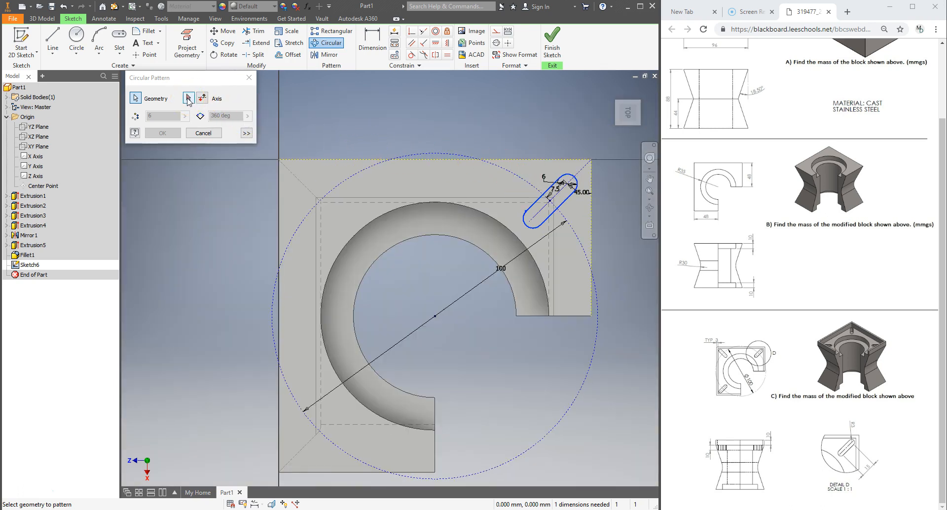
click(435, 316)
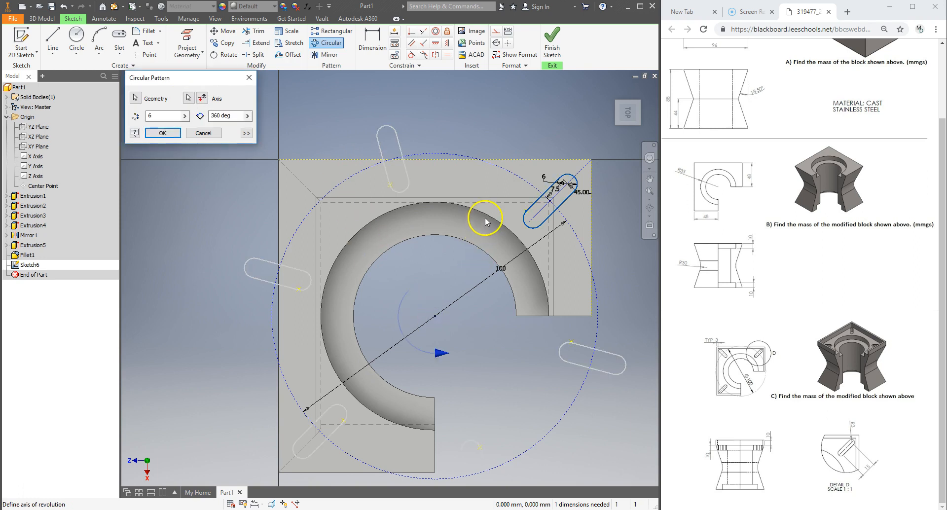
drag(129, 116, 123, 116)
text(3)
click(179, 114)
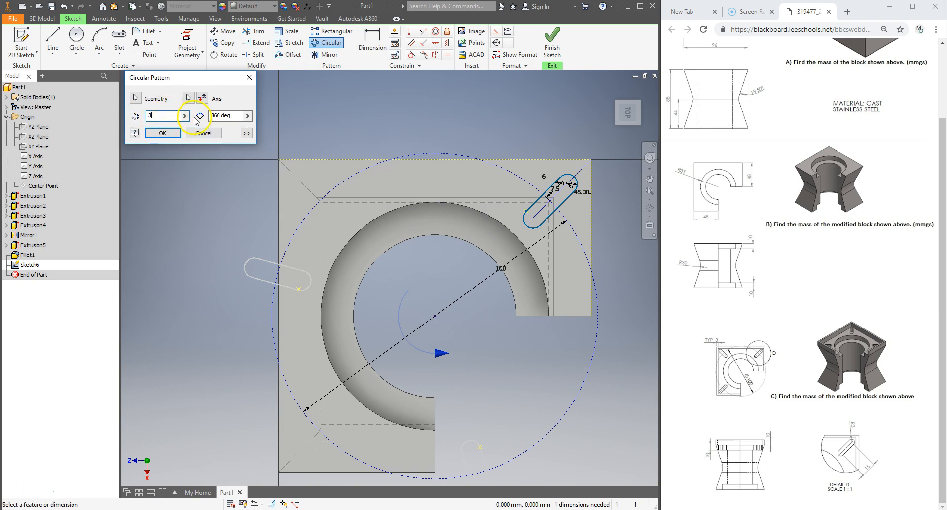
click(237, 114)
scroll(486, 225, down, 5)
scroll(486, 223, up, 4)
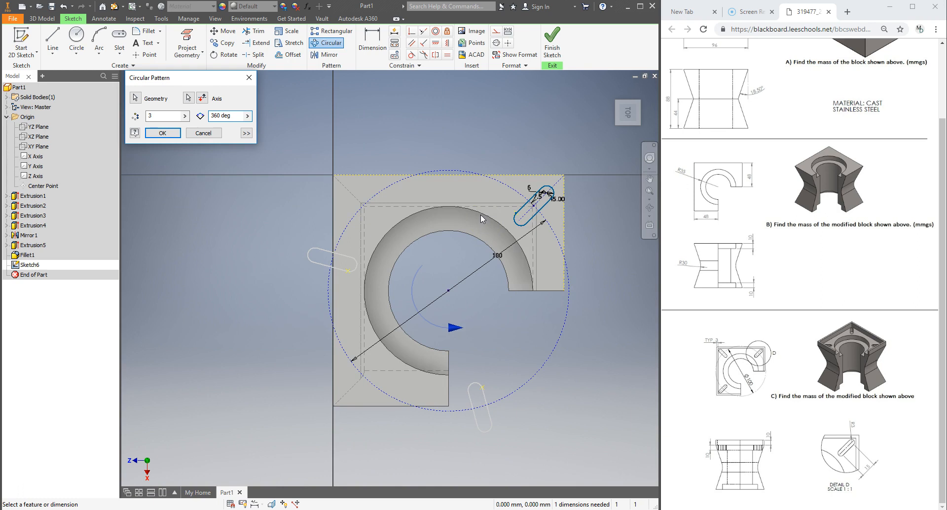
drag(235, 116, 176, 118)
text(270)
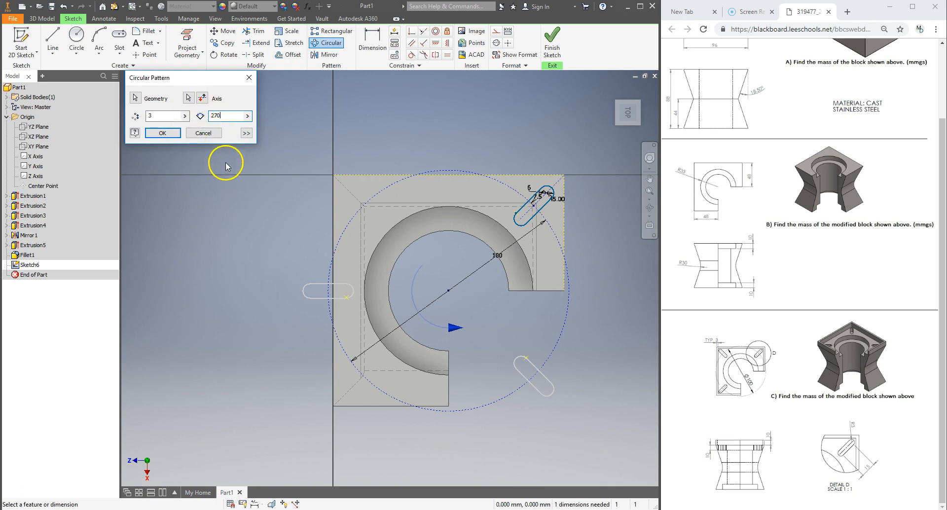
drag(184, 116, 120, 118)
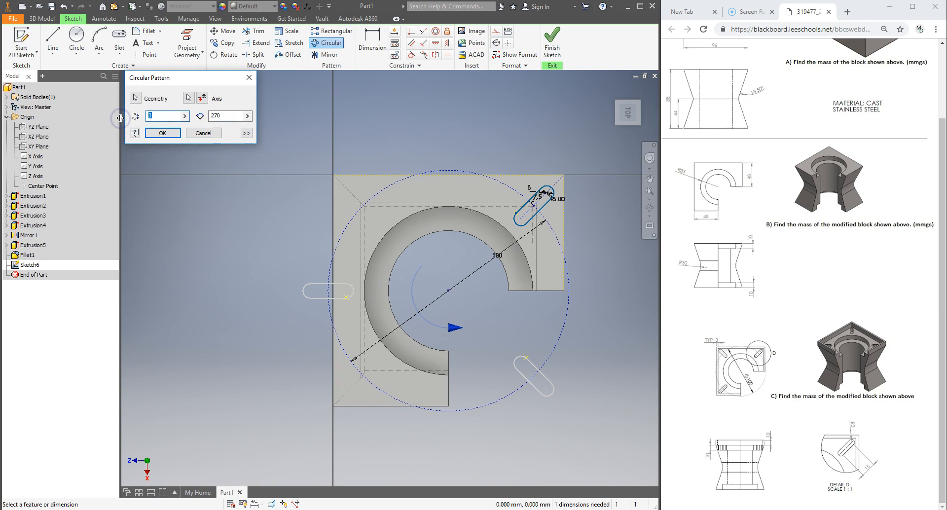
double_click(212, 116)
text(360)
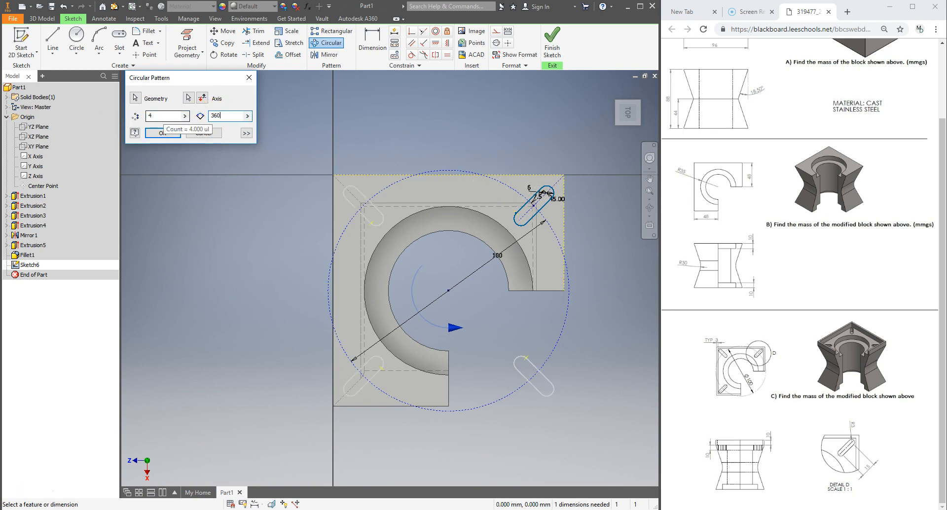
click(161, 133)
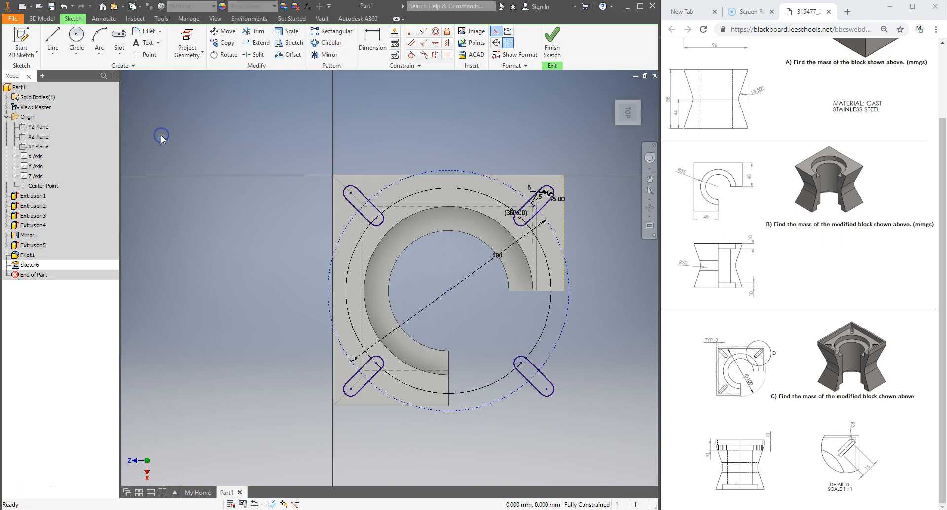
Finish the sketch and cut-extrude the four slot profiles 10 mm down into the top face
click(553, 40)
middle_drag(458, 144, 433, 204)
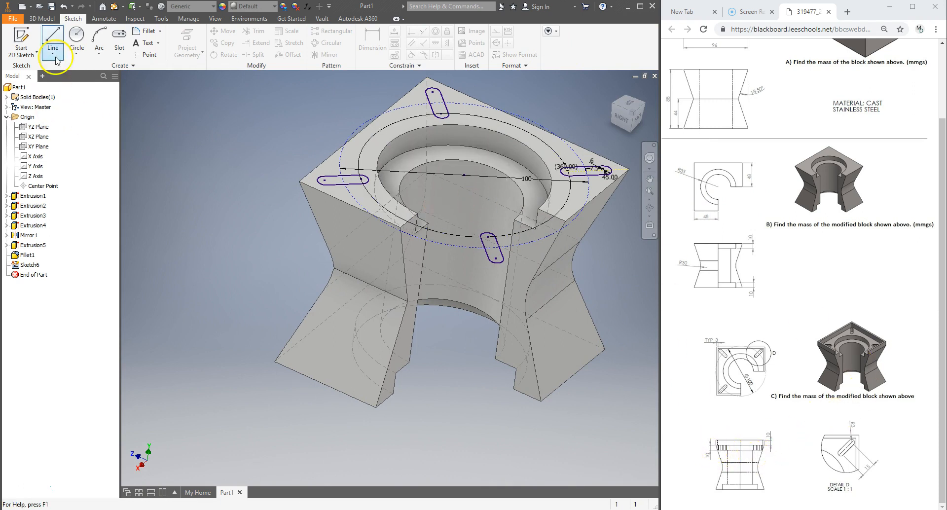
click(42, 18)
click(53, 40)
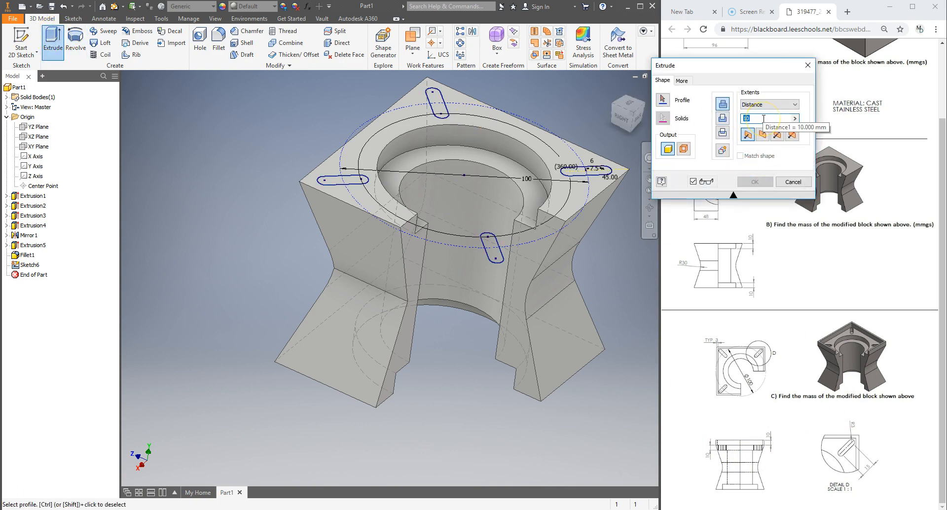
click(331, 180)
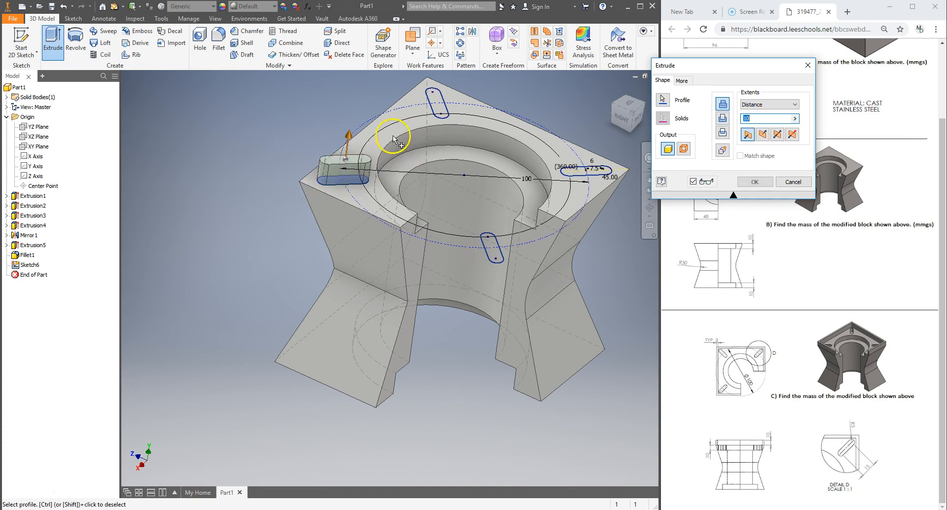
click(437, 108)
click(587, 171)
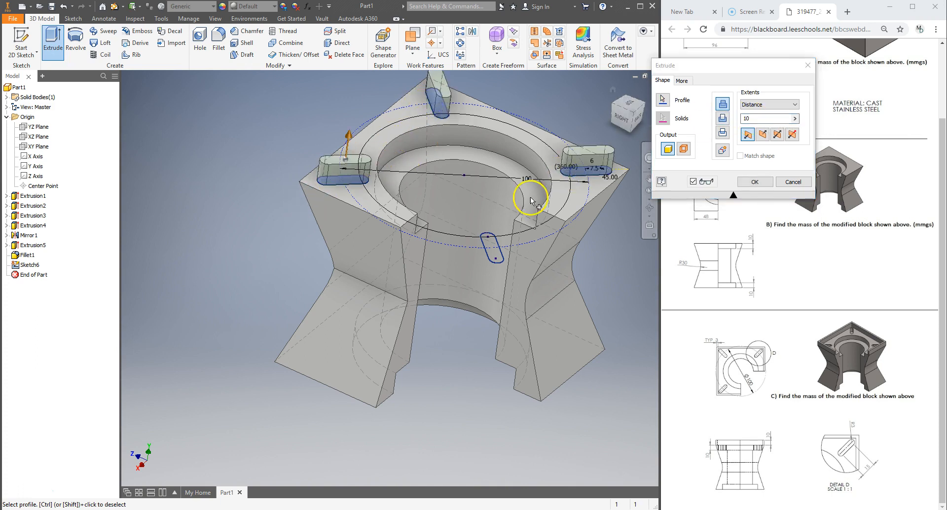
click(495, 254)
click(761, 133)
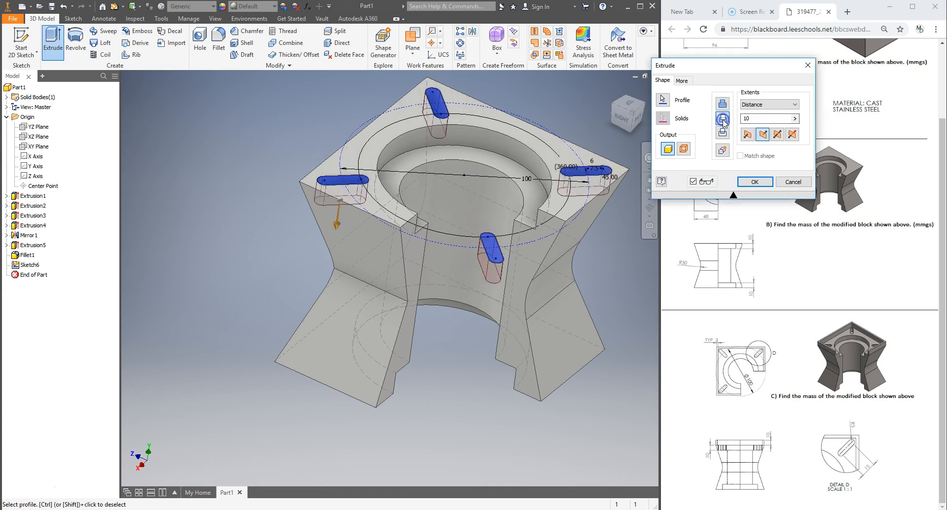
click(755, 181)
Start a new sketch on the block's top face and project its outer edges
click(405, 126)
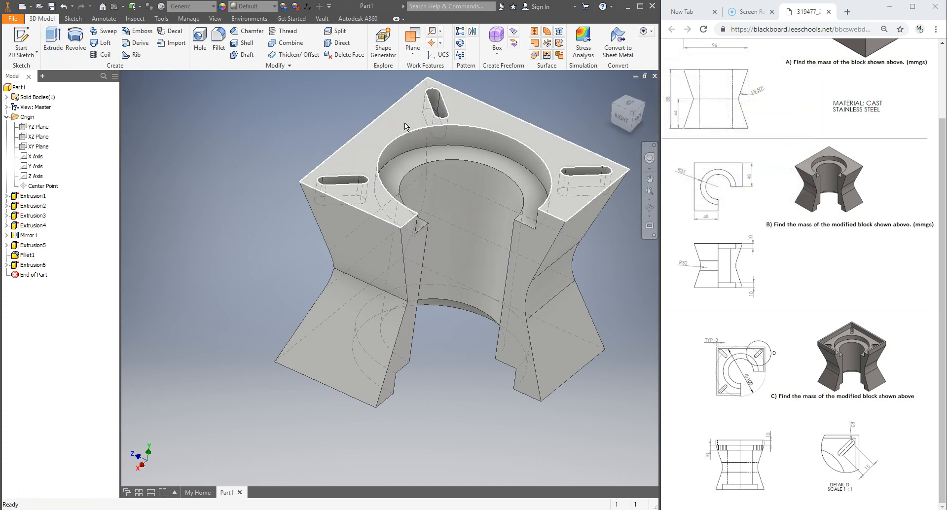
click(628, 105)
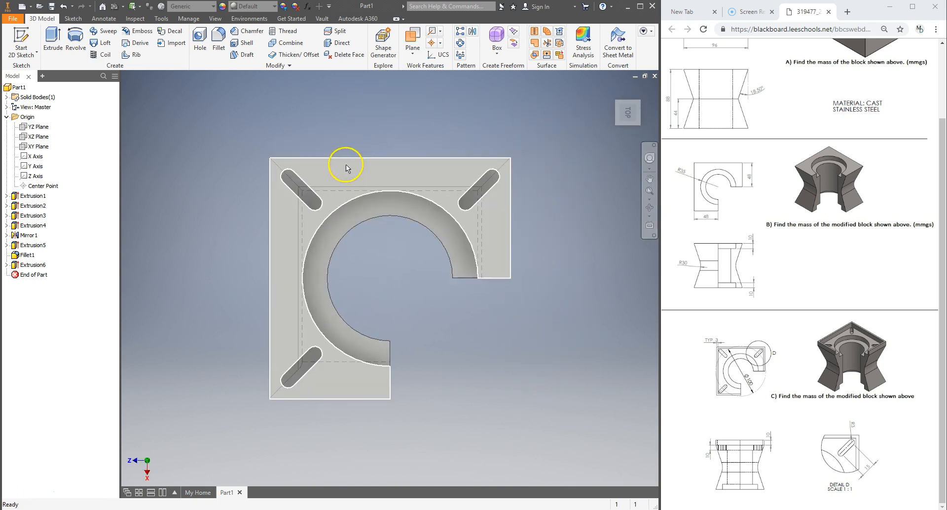
click(383, 172)
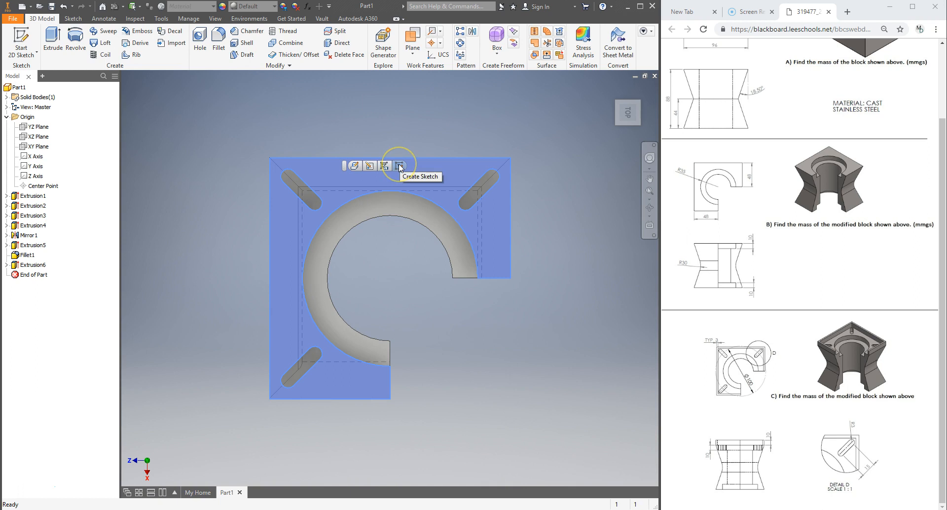
click(400, 167)
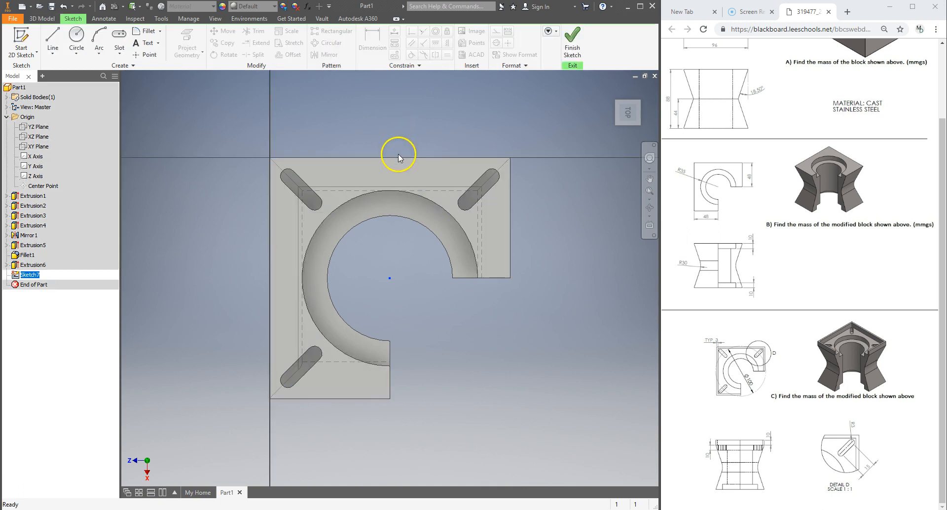
click(511, 249)
click(327, 398)
click(271, 339)
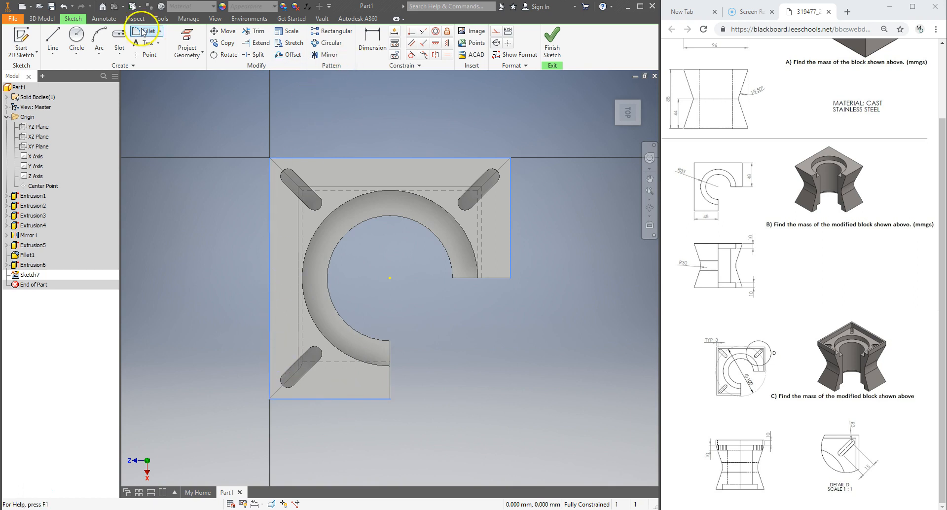
click(188, 36)
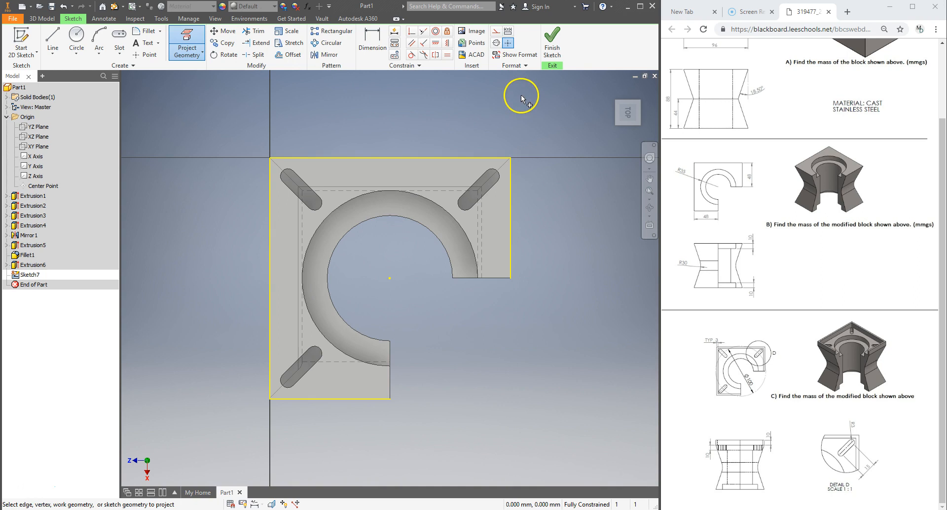
Offset the projected top-face outline 3 mm inward
click(288, 54)
click(399, 154)
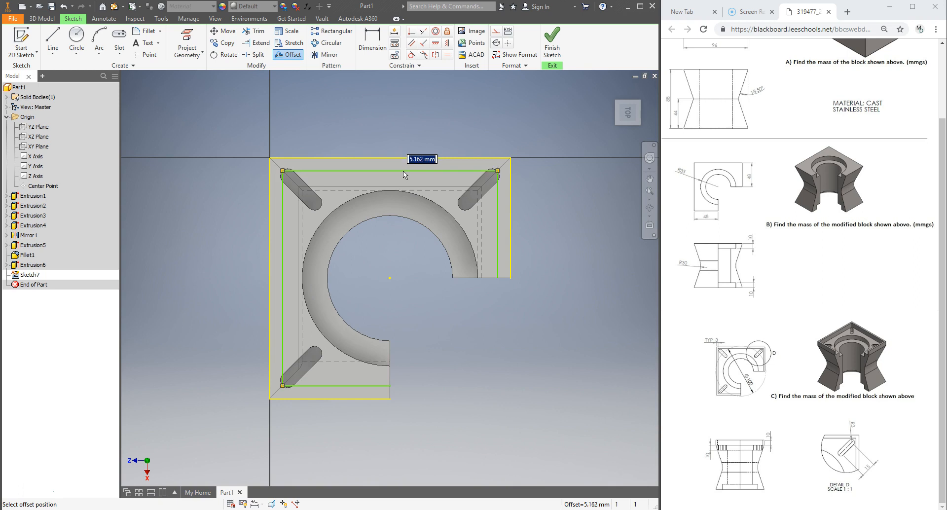
text(3)
key(Return)
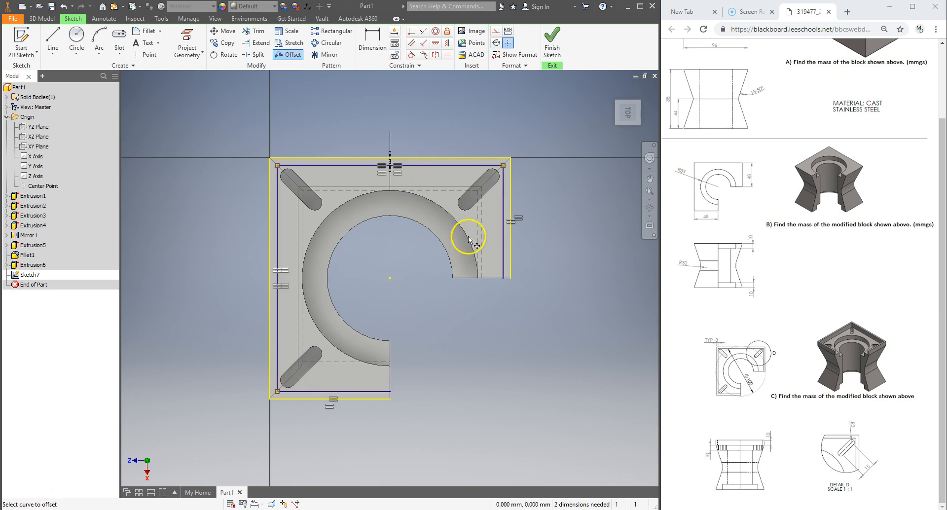